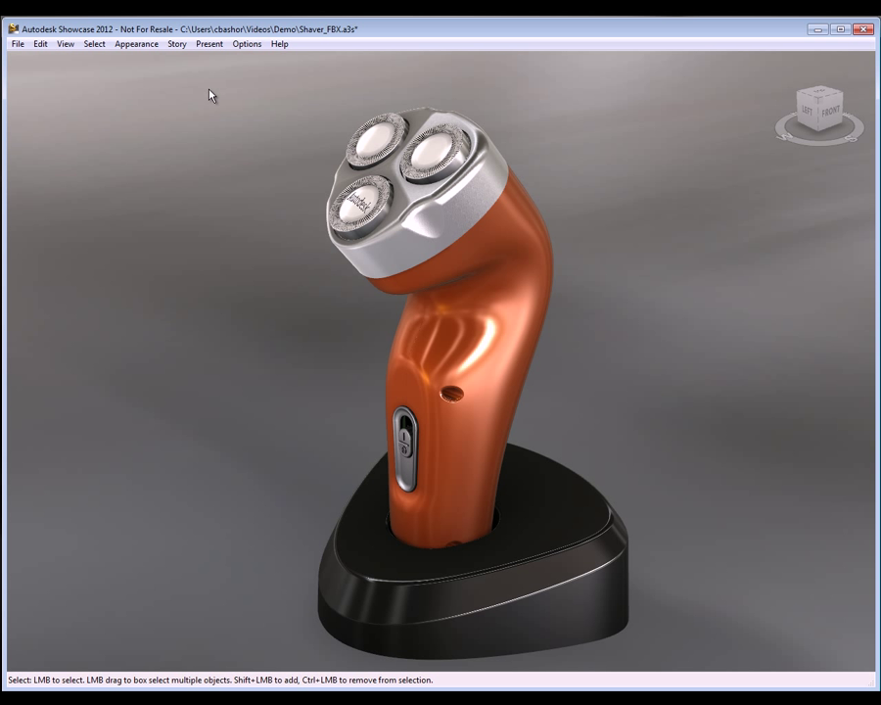
# Create a new turntable behavior from the Story Behaviors panel
pyautogui.click(207, 45)
pyautogui.moveTo(185, 46)
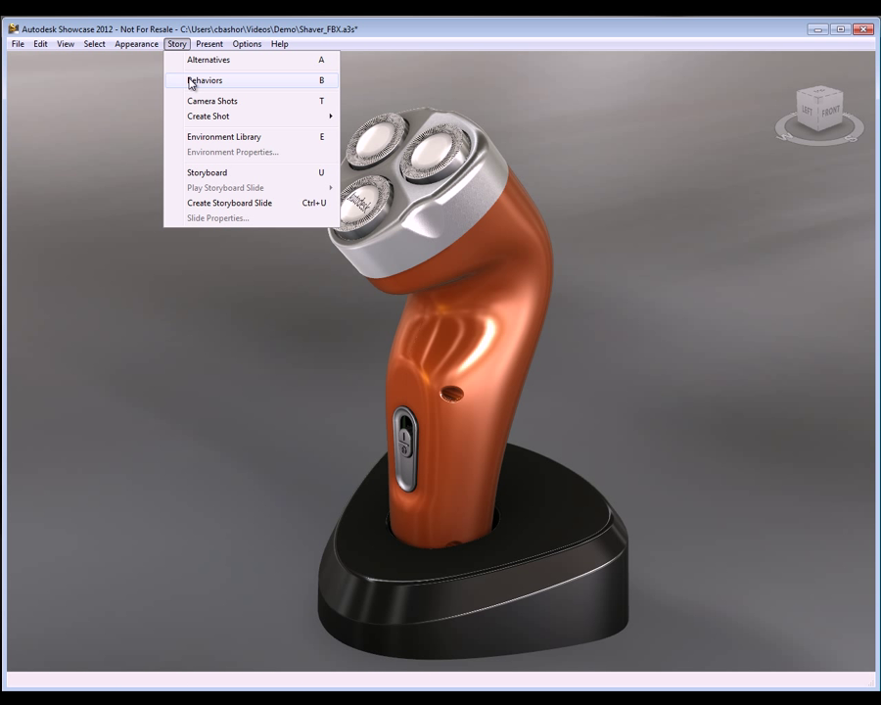
pyautogui.click(192, 83)
pyautogui.click(168, 67)
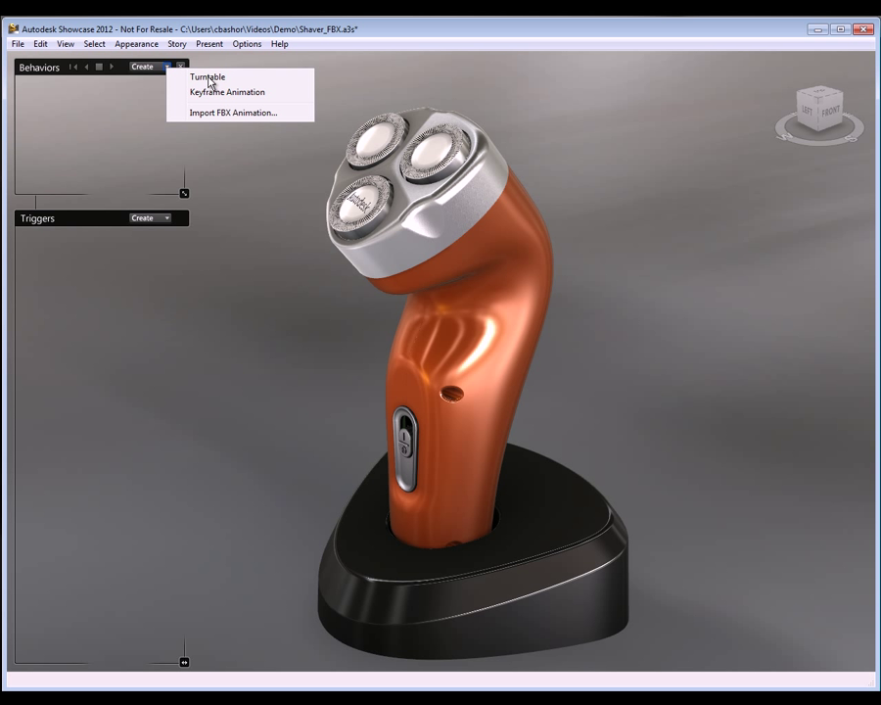
pyautogui.click(209, 78)
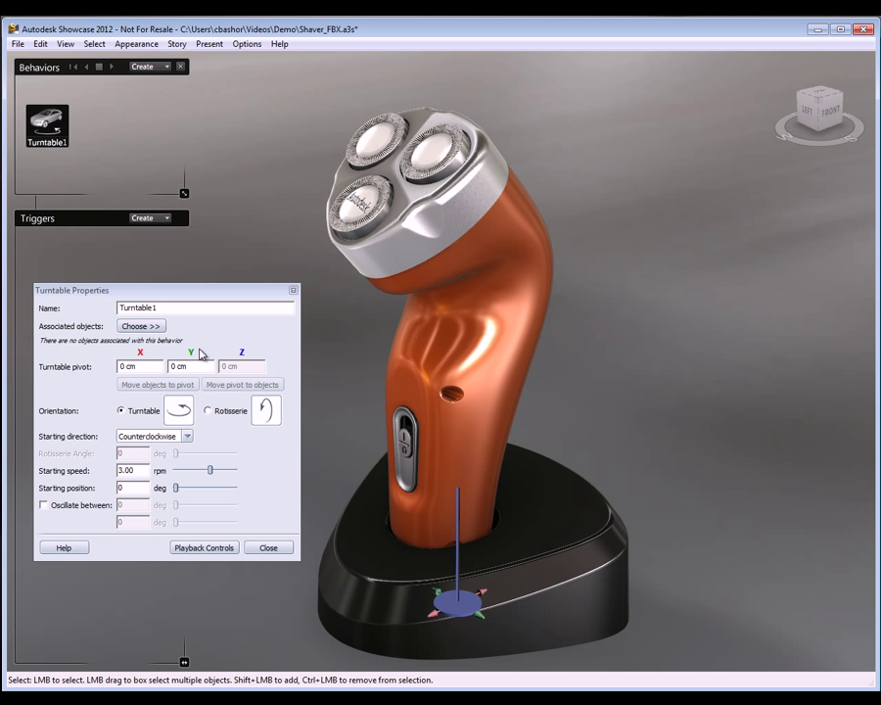
# Name the behavior 'Shaver Spin' and keep its X pivot at 0 cm
pyautogui.moveTo(171, 308); pyautogui.dragTo(113, 310)
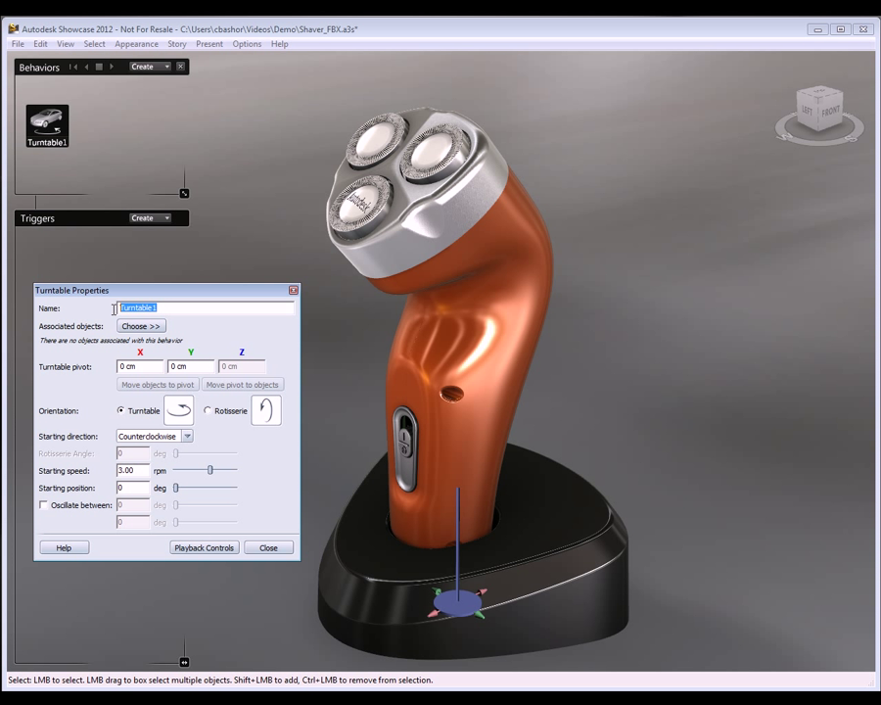
pyautogui.write('Shaver Spin')
pyautogui.click(119, 367)
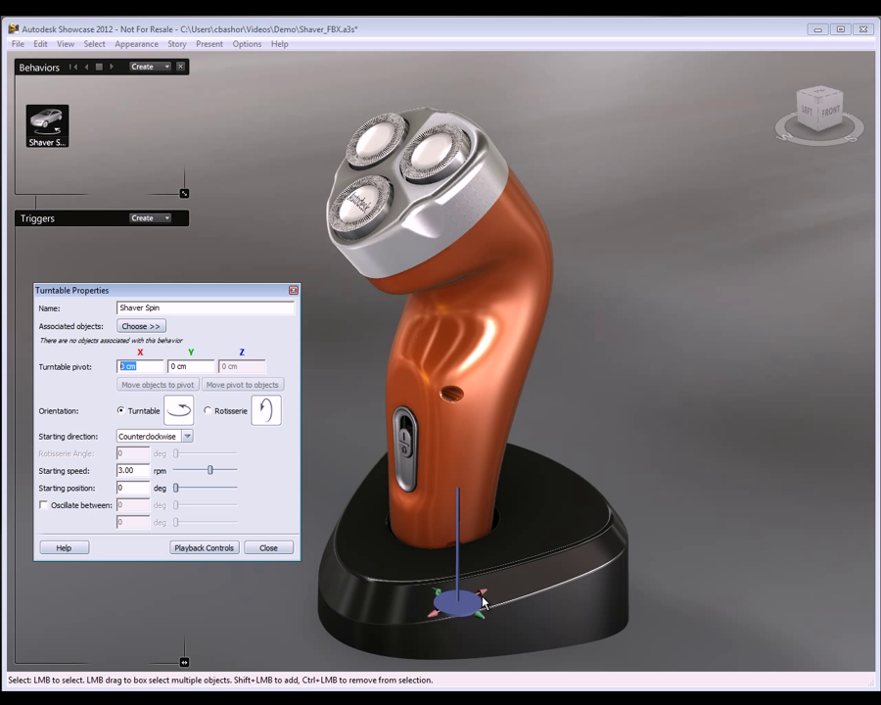
pyautogui.moveTo(484, 597); pyautogui.dragTo(511, 579)
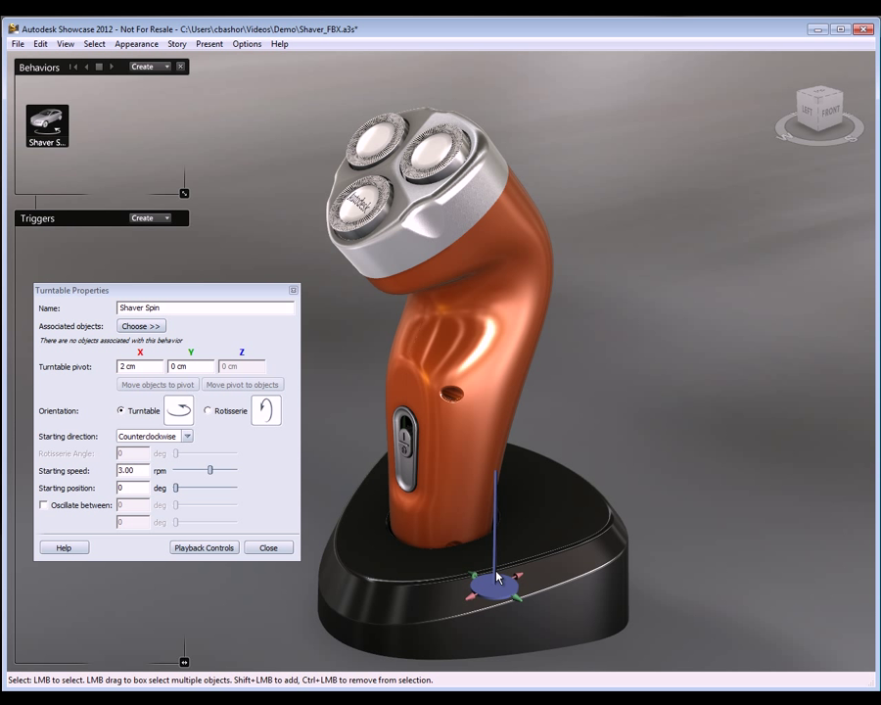
pyautogui.click(144, 366)
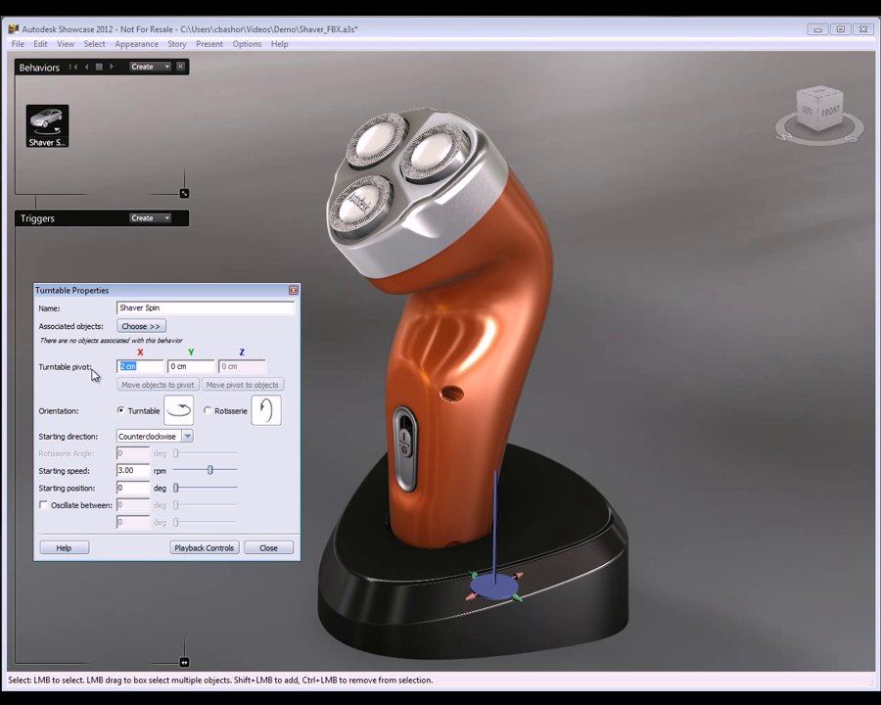
pyautogui.write('0')
pyautogui.click(180, 367)
# Keep turntable orientation, set 10 rpm starting speed, enable oscillation, and select the shaver
pyautogui.click(228, 413)
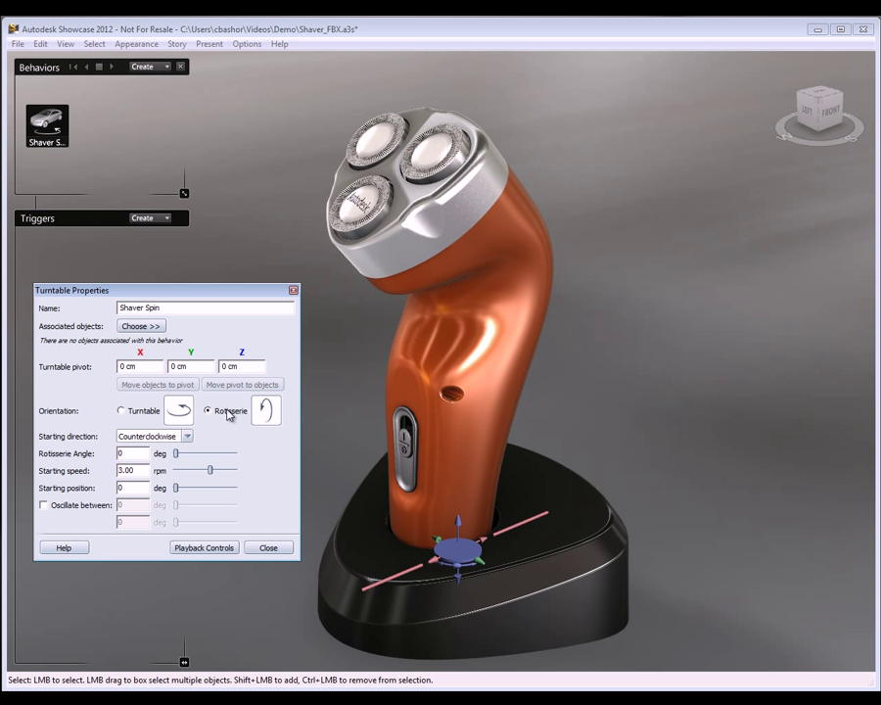
pyautogui.click(140, 412)
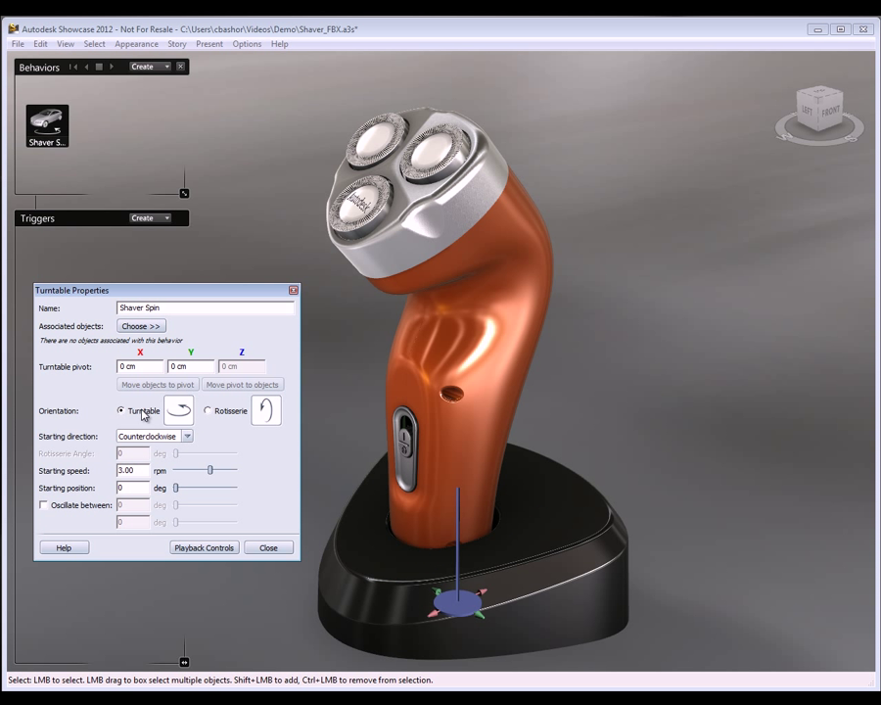
pyautogui.moveTo(146, 470); pyautogui.dragTo(108, 471)
pyautogui.write('10')
pyautogui.click(143, 492)
pyautogui.click(93, 506)
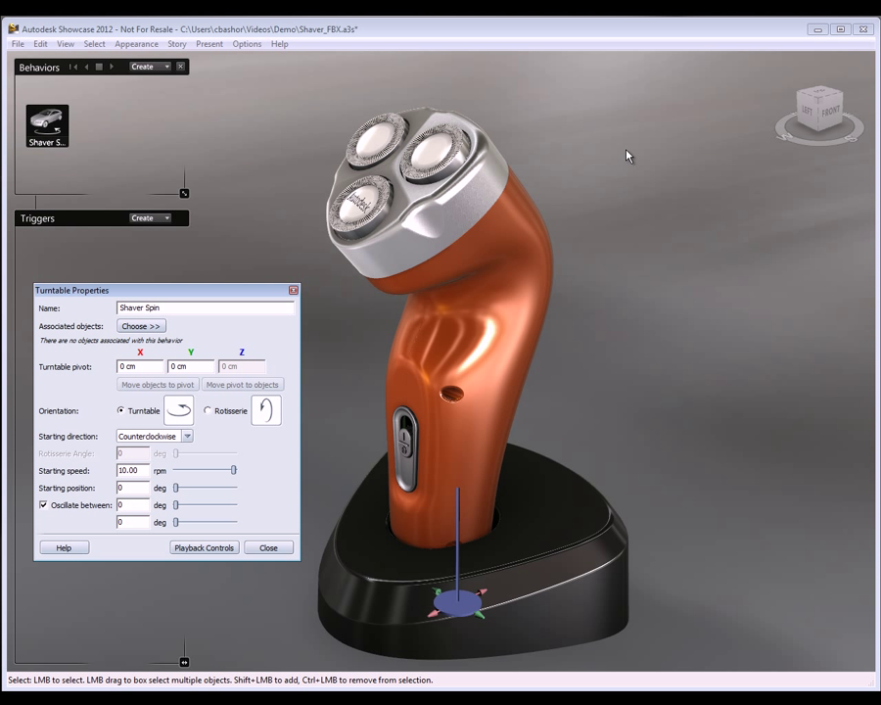
pyautogui.moveTo(264, 73); pyautogui.dragTo(783, 666)
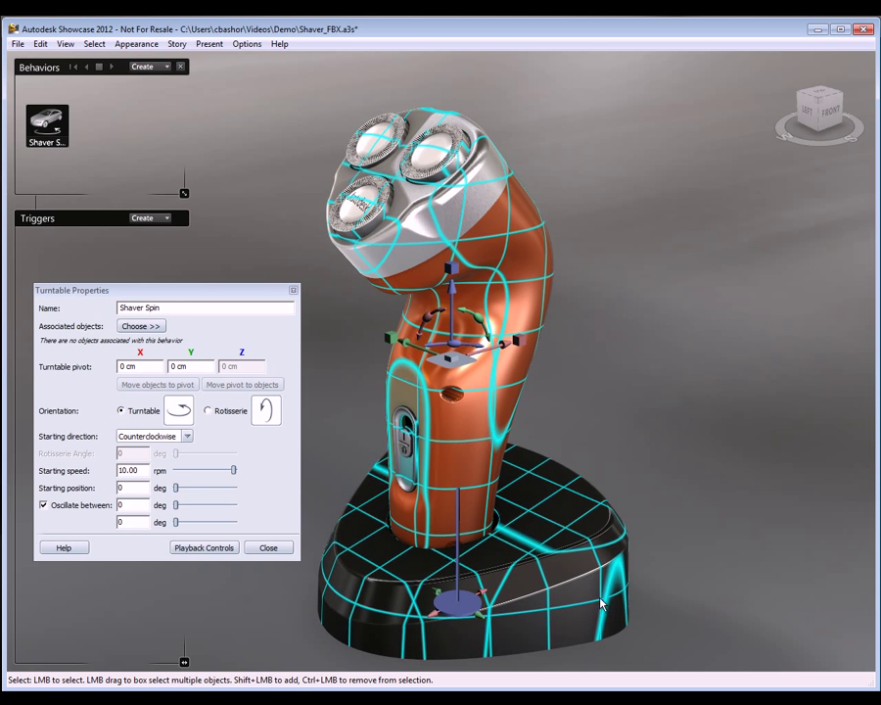
# Deselect the charging base and add the shaver body's 95 objects to Shaver Spin
pyautogui.keyDown('ctrl'); pyautogui.click(591, 527); pyautogui.keyUp('ctrl')
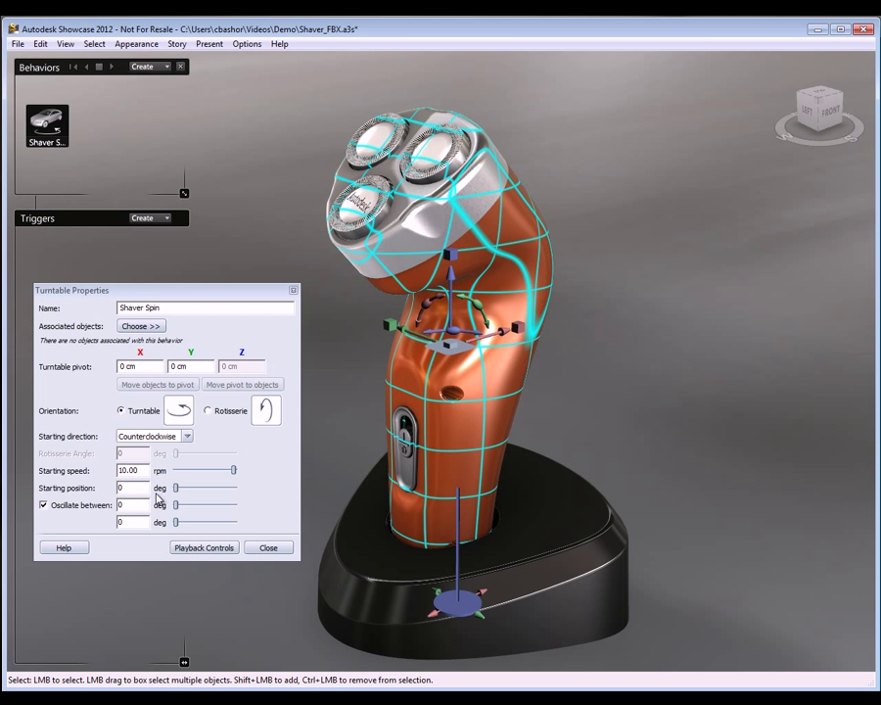
pyautogui.click(134, 326)
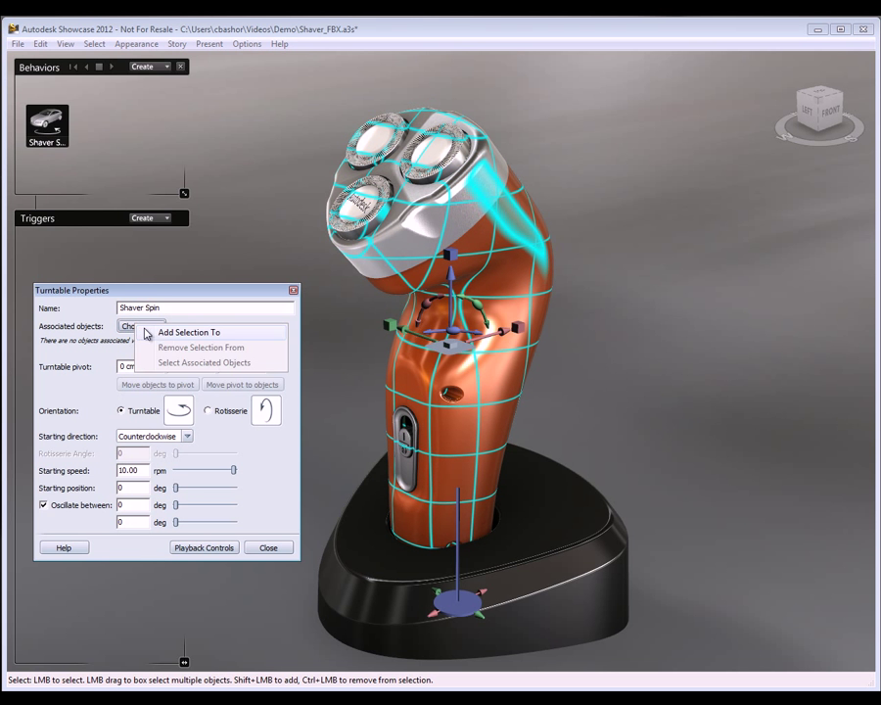
pyautogui.click(148, 333)
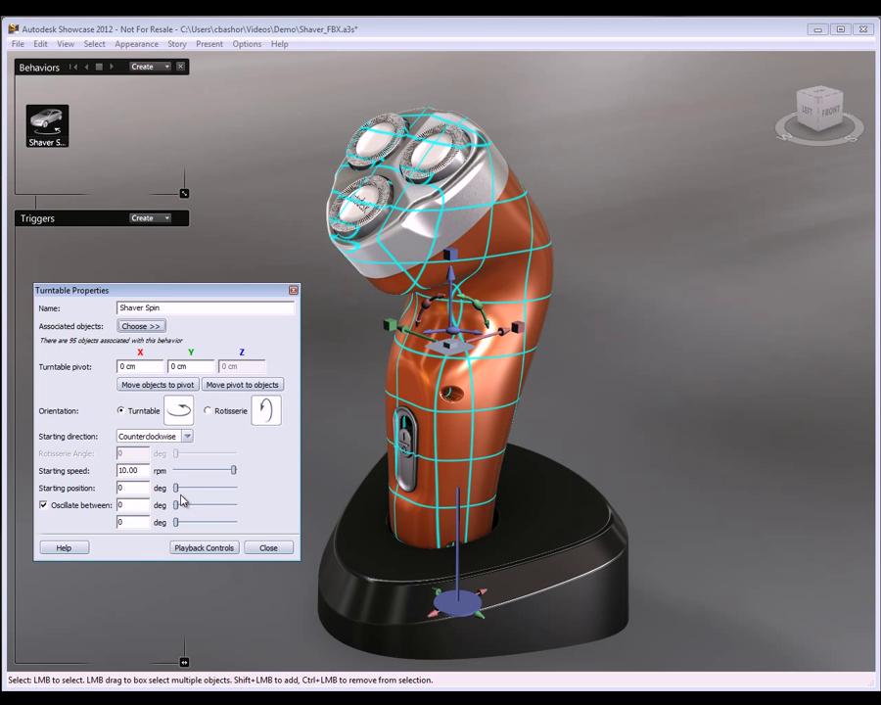
# Set the oscillation range to 0 to 180 degrees
pyautogui.doubleClick(122, 487)
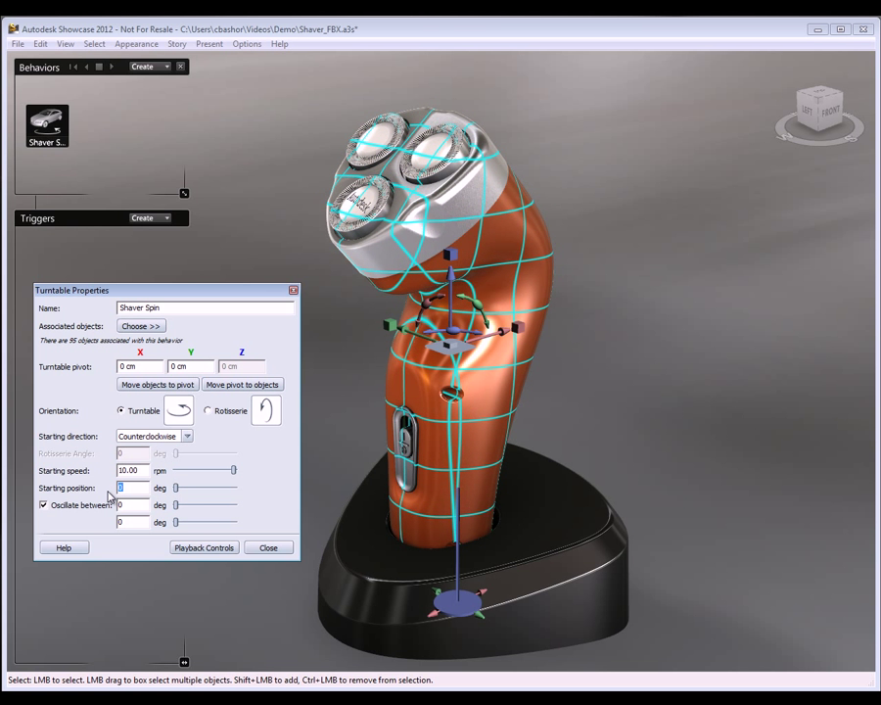
pyautogui.press('Return')
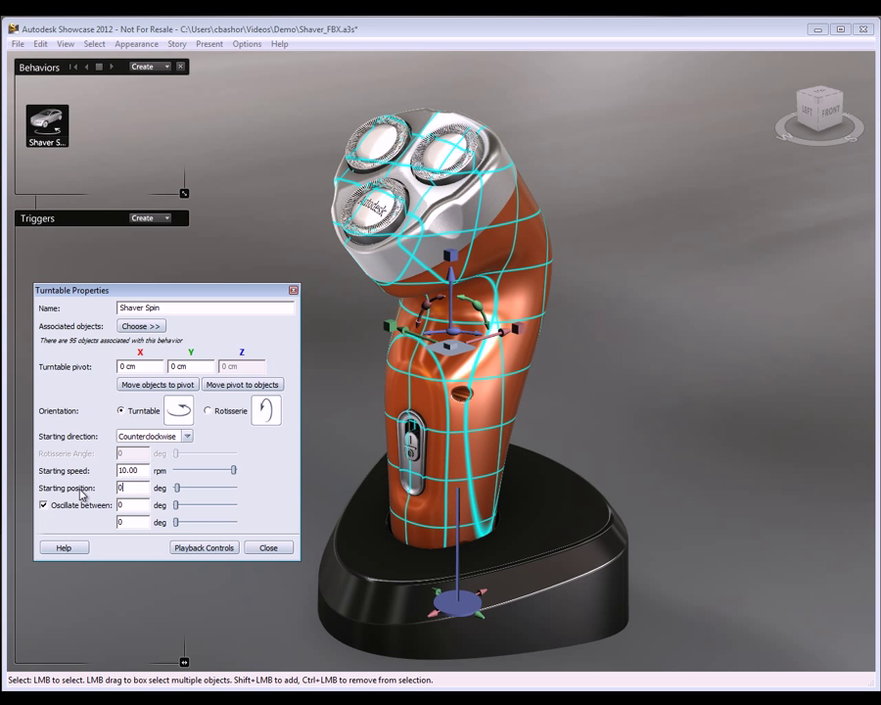
pyautogui.press('Tab')
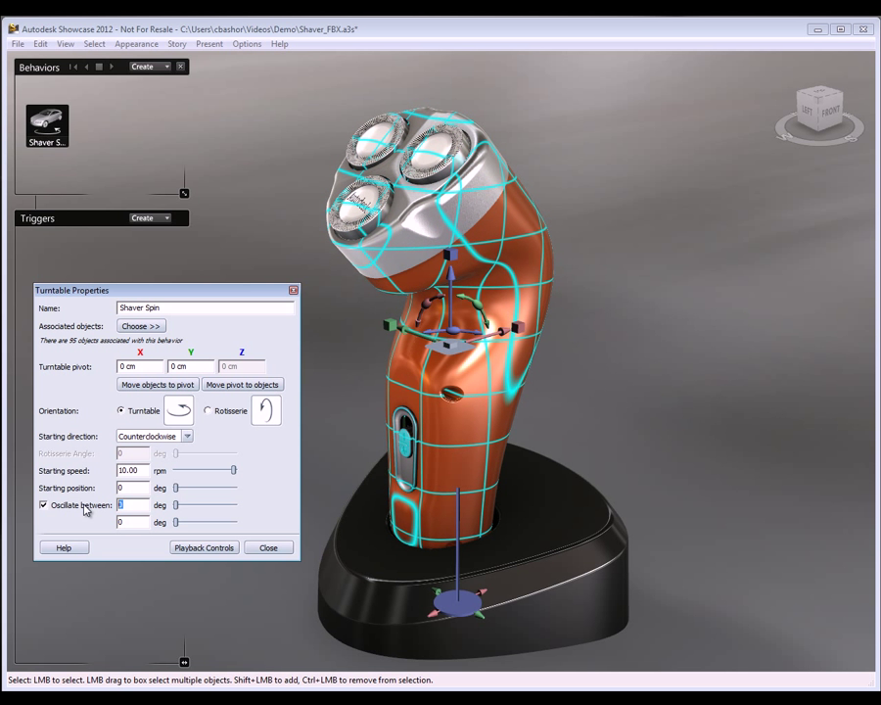
pyautogui.click(84, 508)
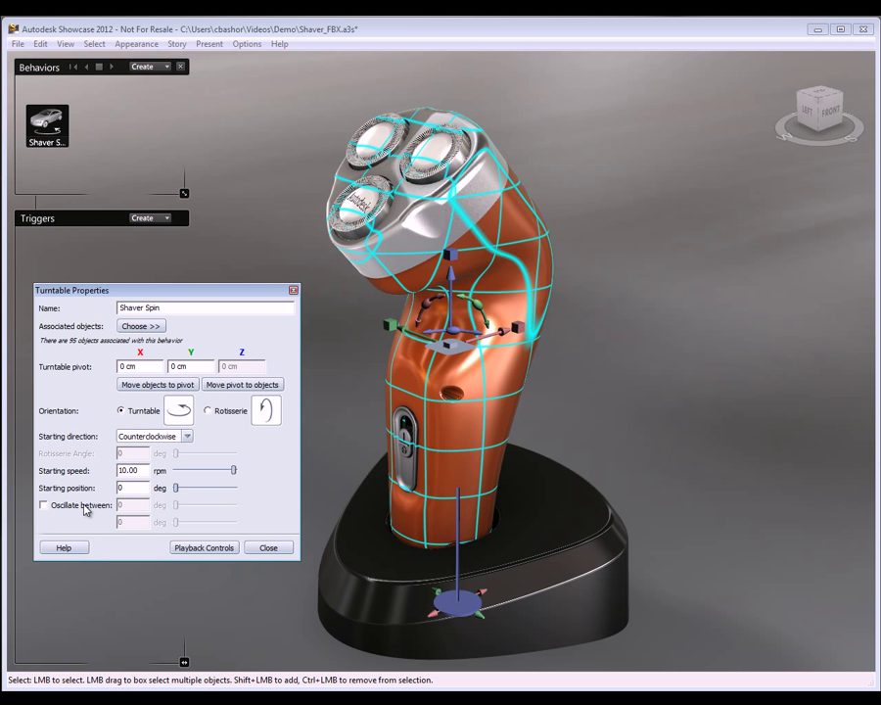
pyautogui.click(84, 509)
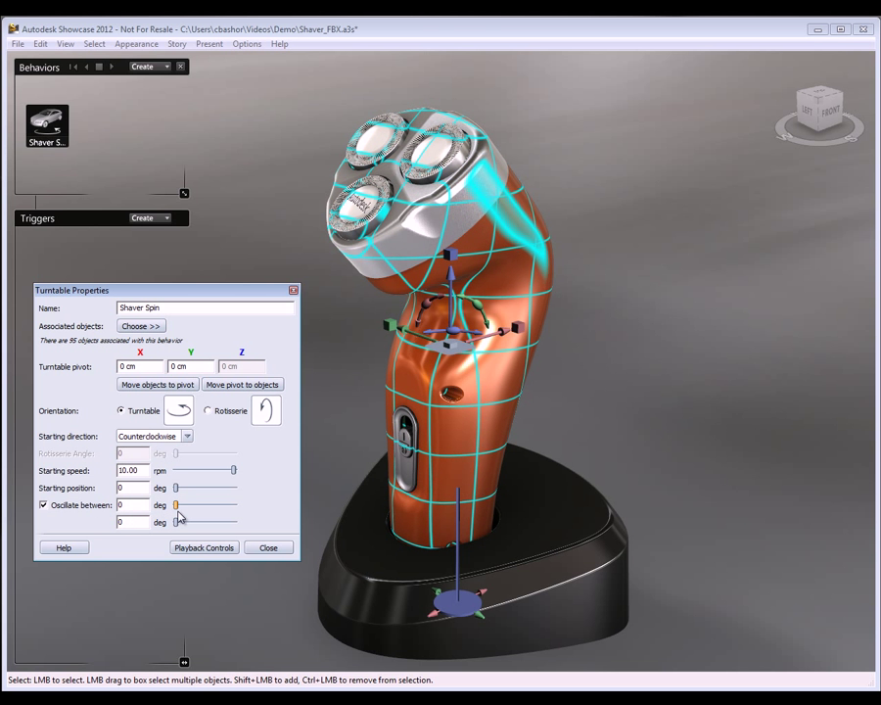
pyautogui.doubleClick(119, 522)
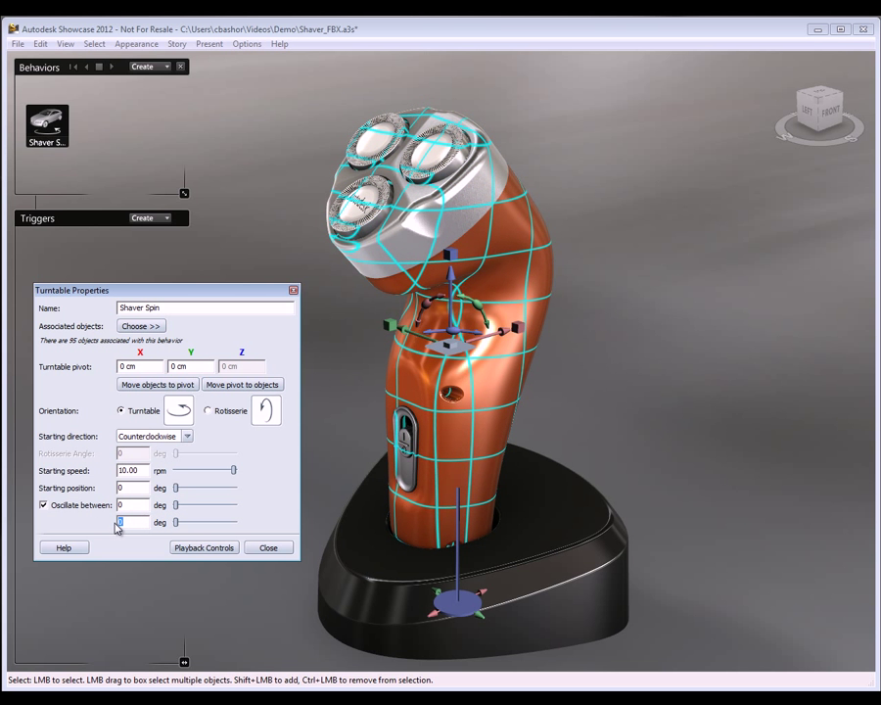
pyautogui.write('180')
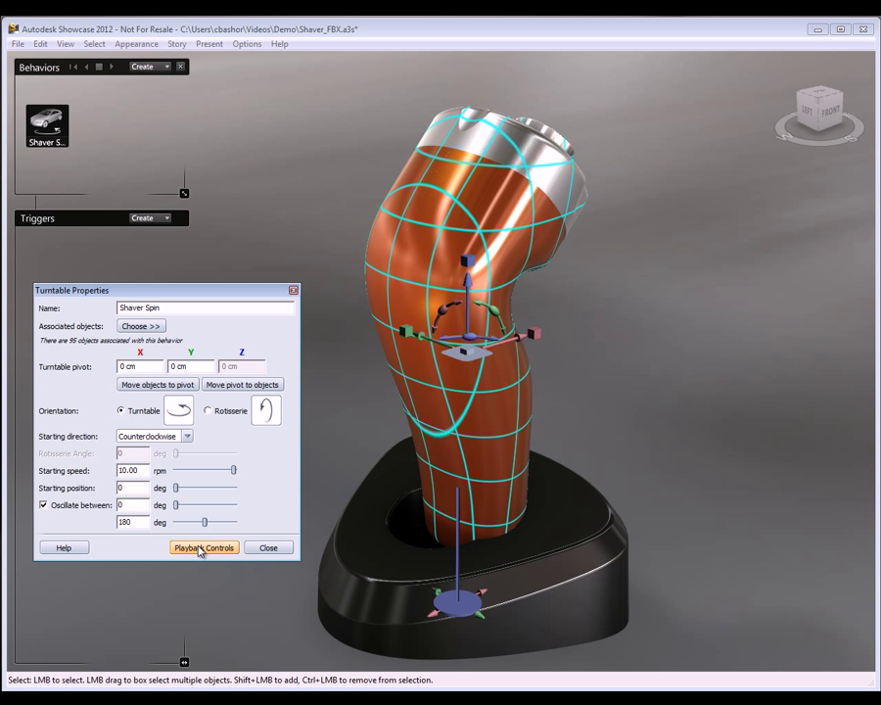
# Trial-play Shaver Spin from its playback controls and close the turntable settings
pyautogui.click(200, 549)
pyautogui.click(98, 619)
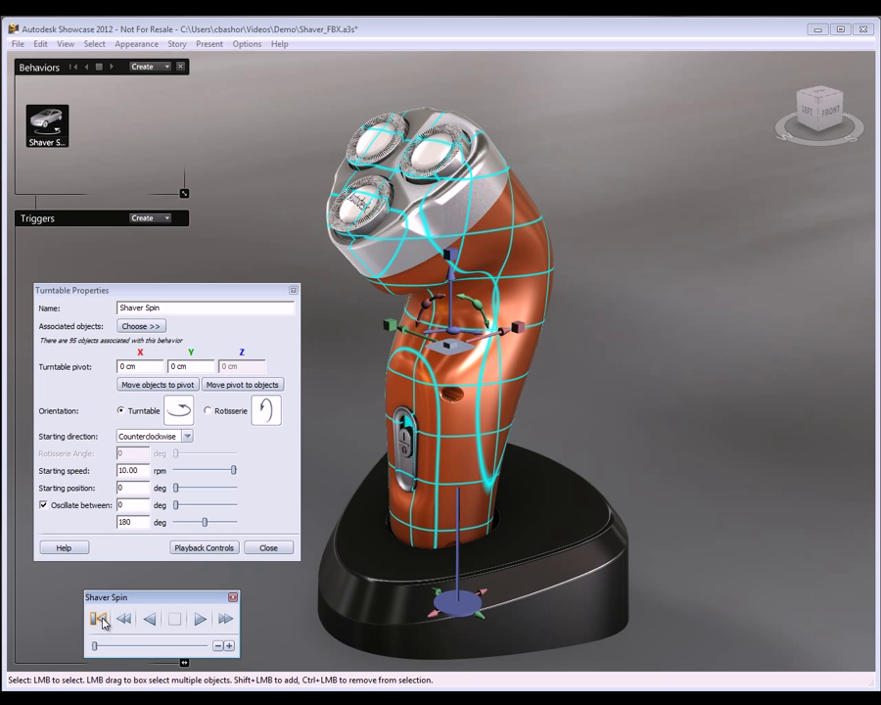
pyautogui.click(200, 619)
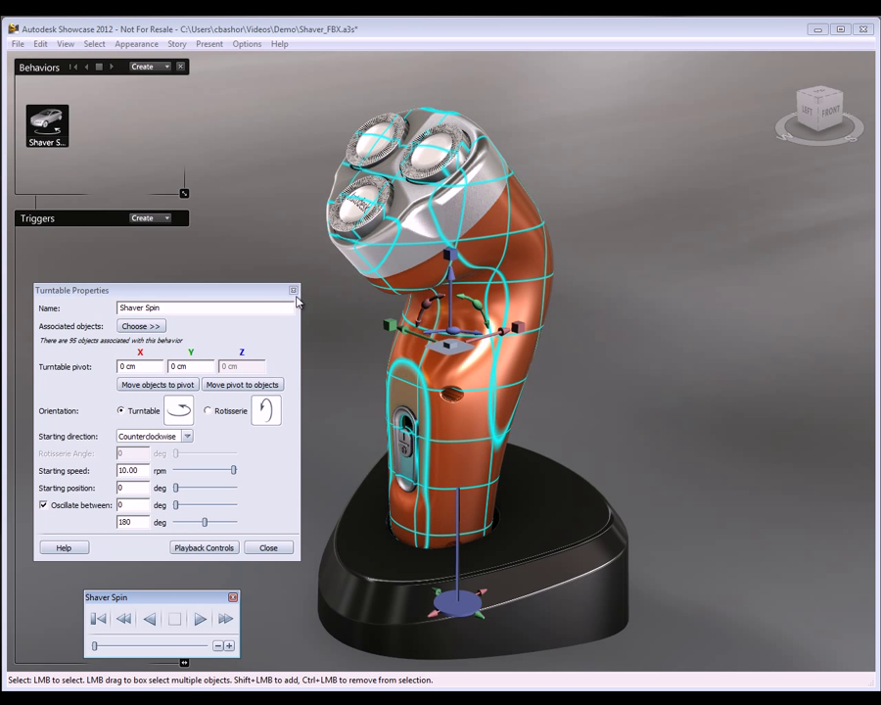
pyautogui.click(293, 290)
# Hide the charging base via Select > Hide
pyautogui.click(284, 350)
pyautogui.click(602, 522)
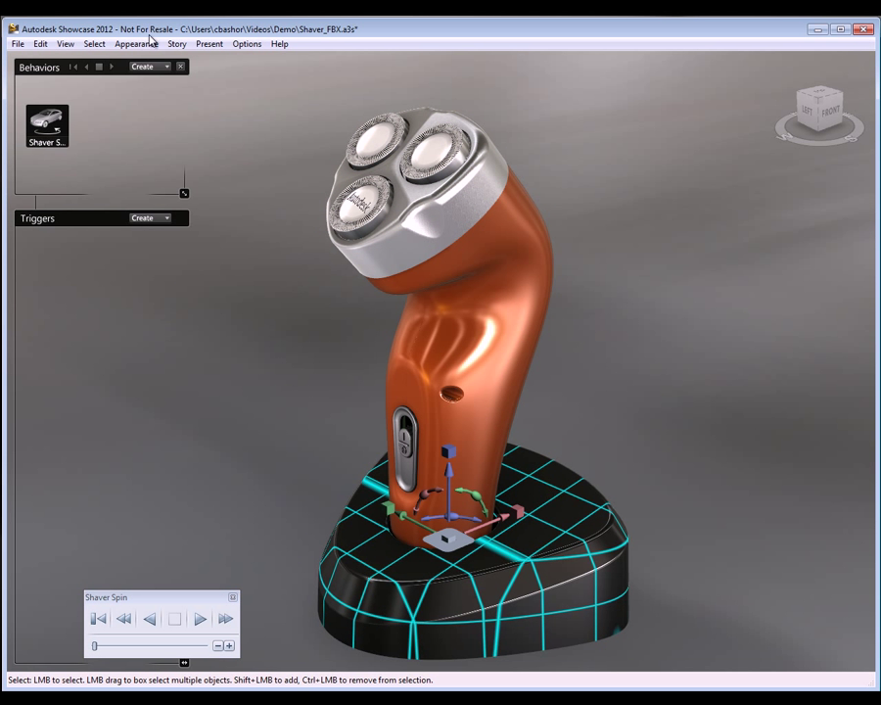
pyautogui.click(71, 44)
pyautogui.moveTo(40, 44)
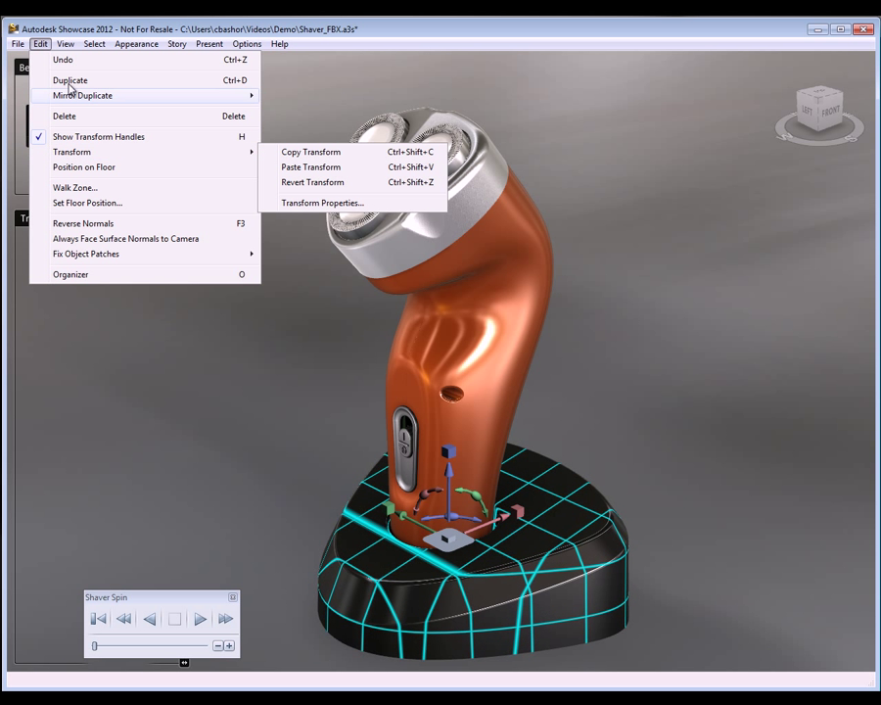
pyautogui.moveTo(95, 45)
pyautogui.click(111, 126)
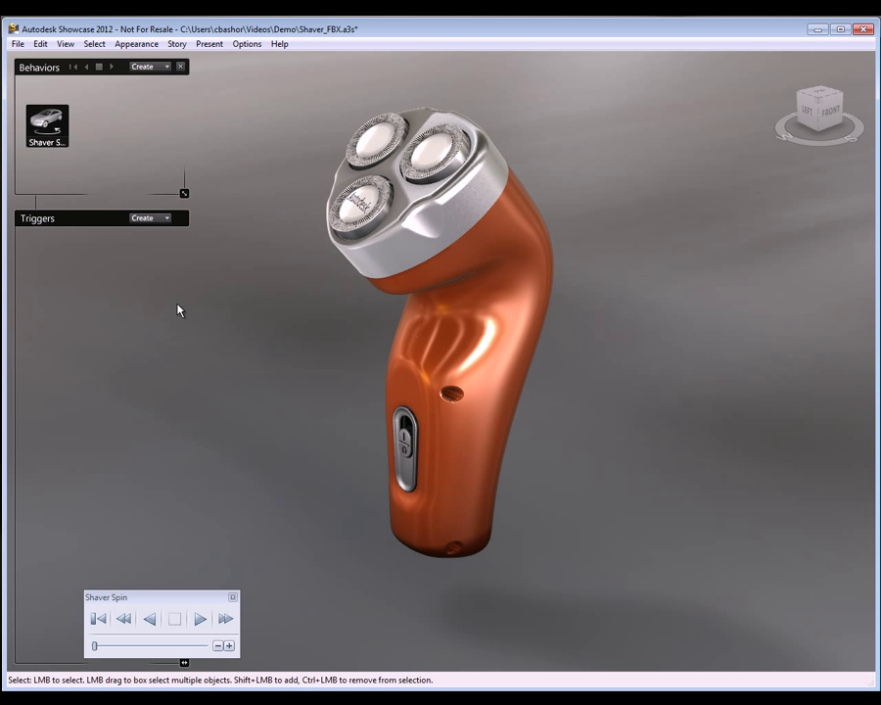
# Play Shaver Spin, then stop it and rewind to the start
pyautogui.moveTo(177, 598); pyautogui.dragTo(146, 590)
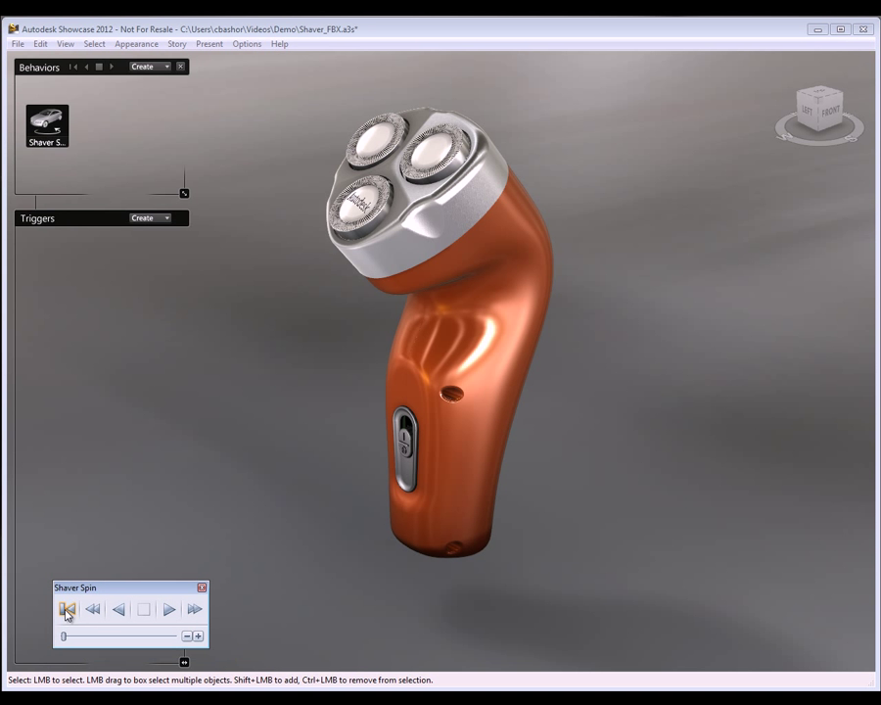
pyautogui.click(169, 611)
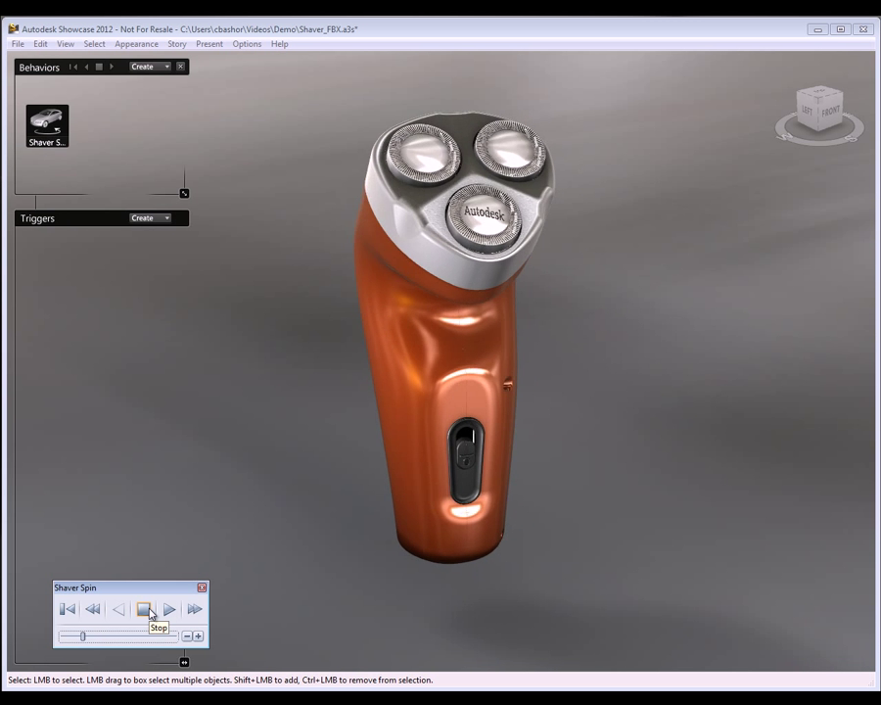
pyautogui.click(145, 610)
pyautogui.click(66, 610)
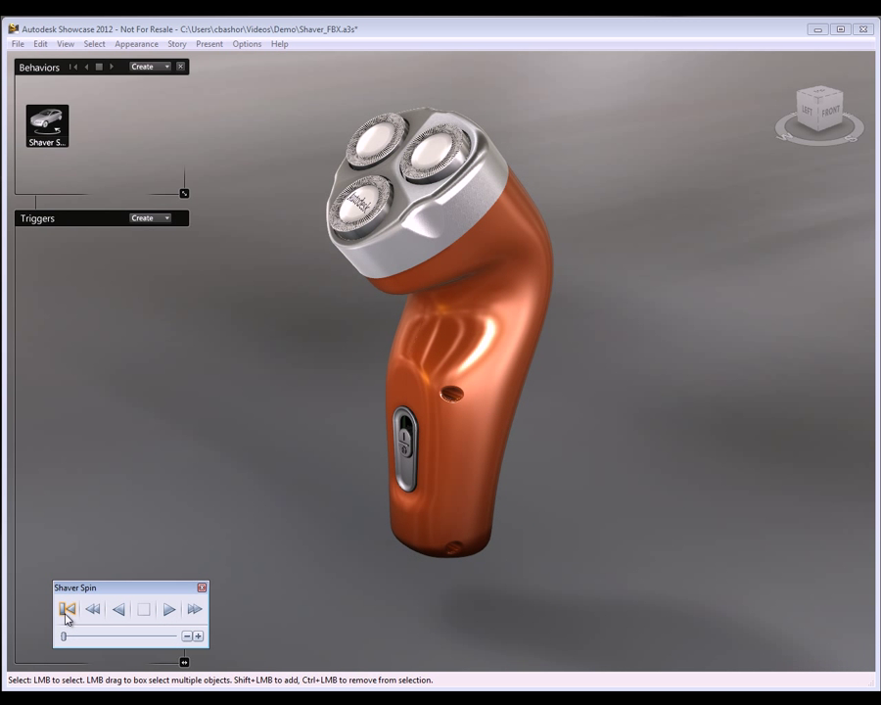
# Uncheck Oscillate between in the Shaver Spin turntable properties
pyautogui.rightClick(59, 125)
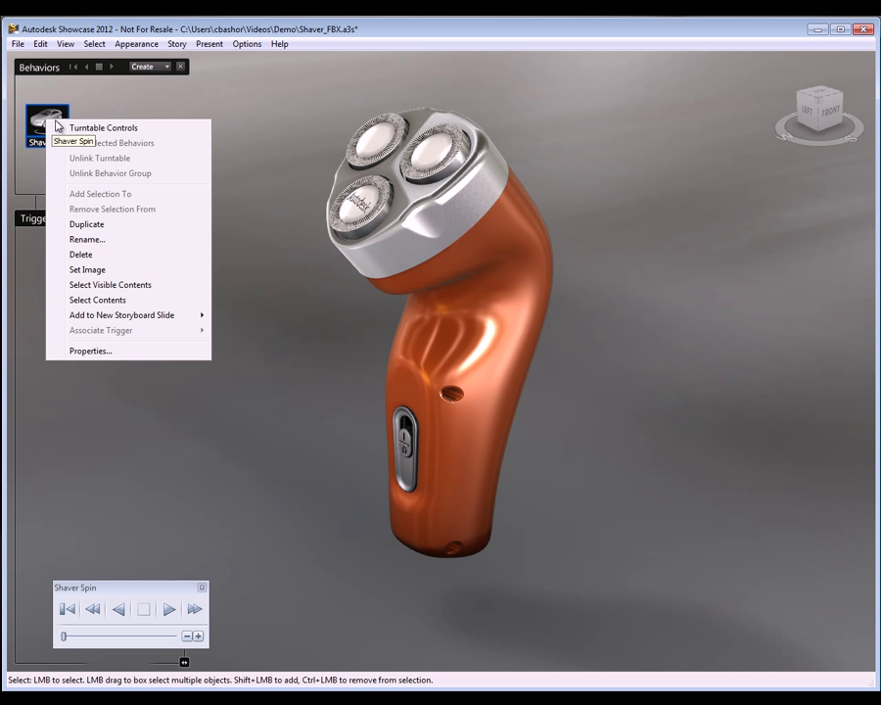
pyautogui.click(61, 128)
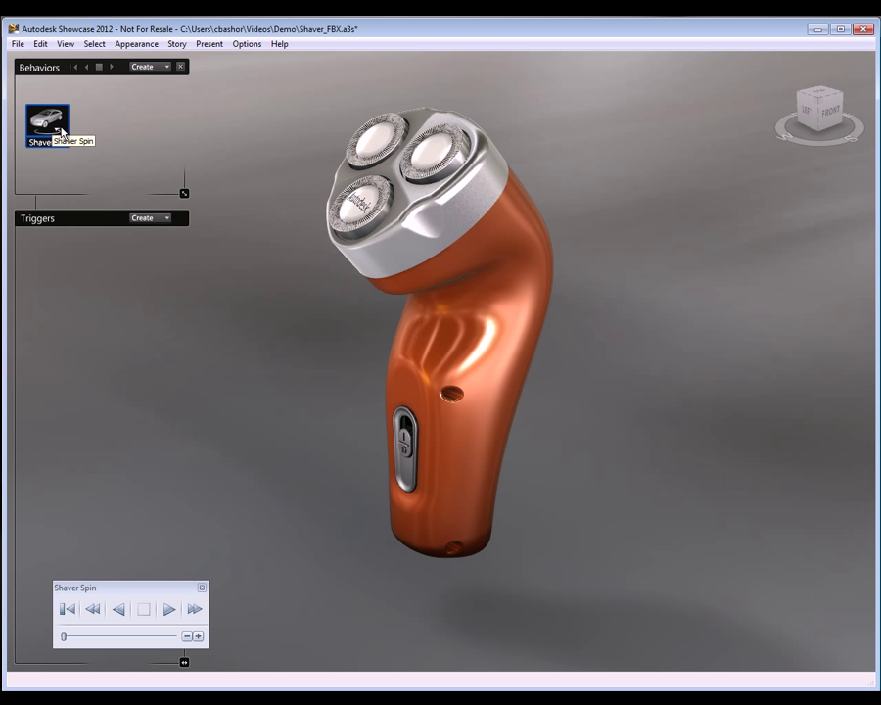
pyautogui.rightClick(57, 130)
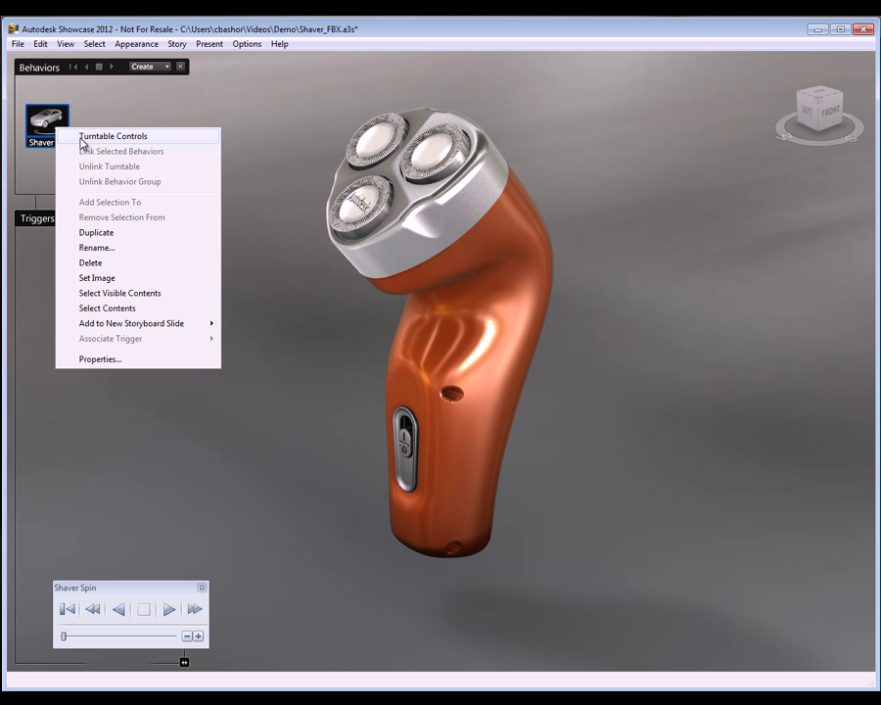
pyautogui.click(81, 140)
pyautogui.rightClick(59, 123)
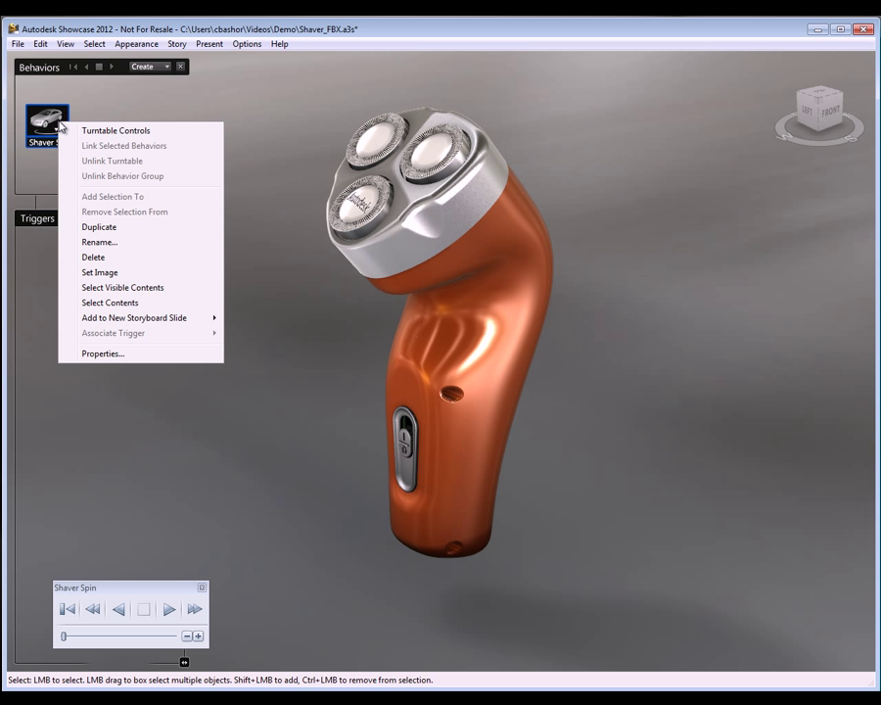
pyautogui.click(103, 353)
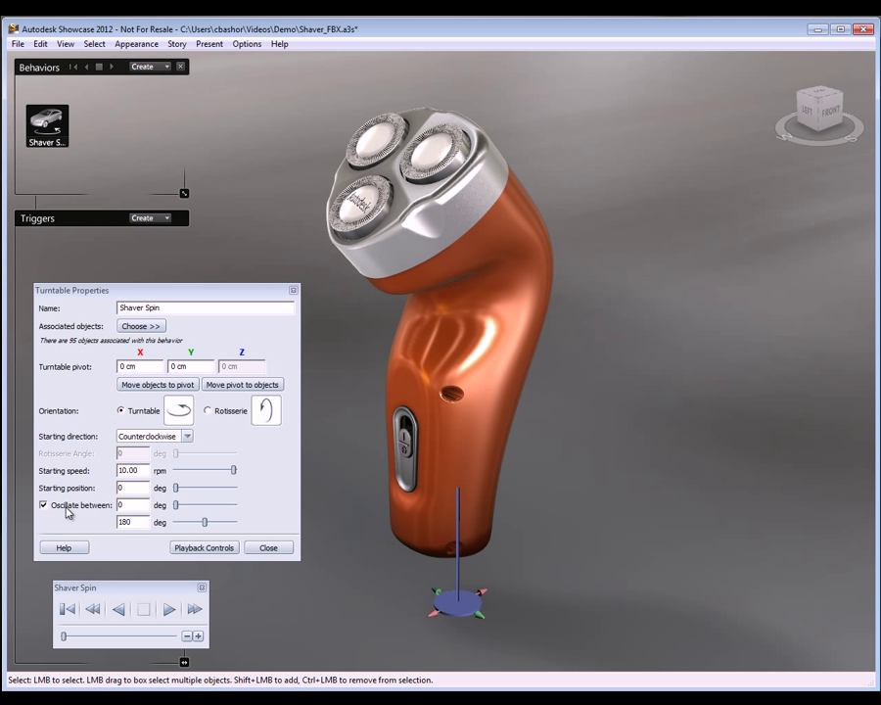
pyautogui.click(68, 510)
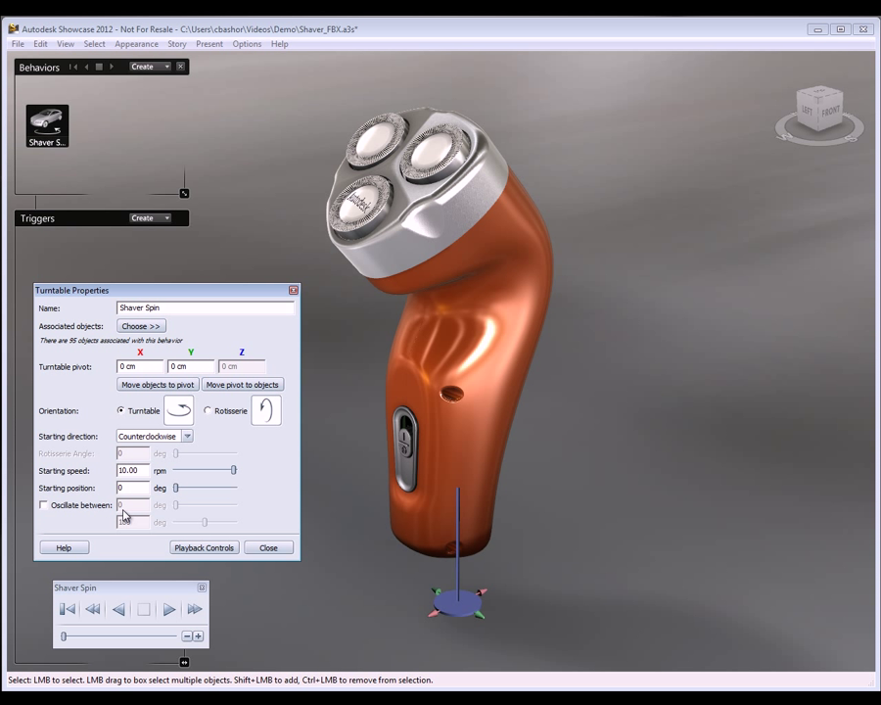
# Play the spin forward, scrub back, play it in reverse, and close both panels
pyautogui.click(170, 609)
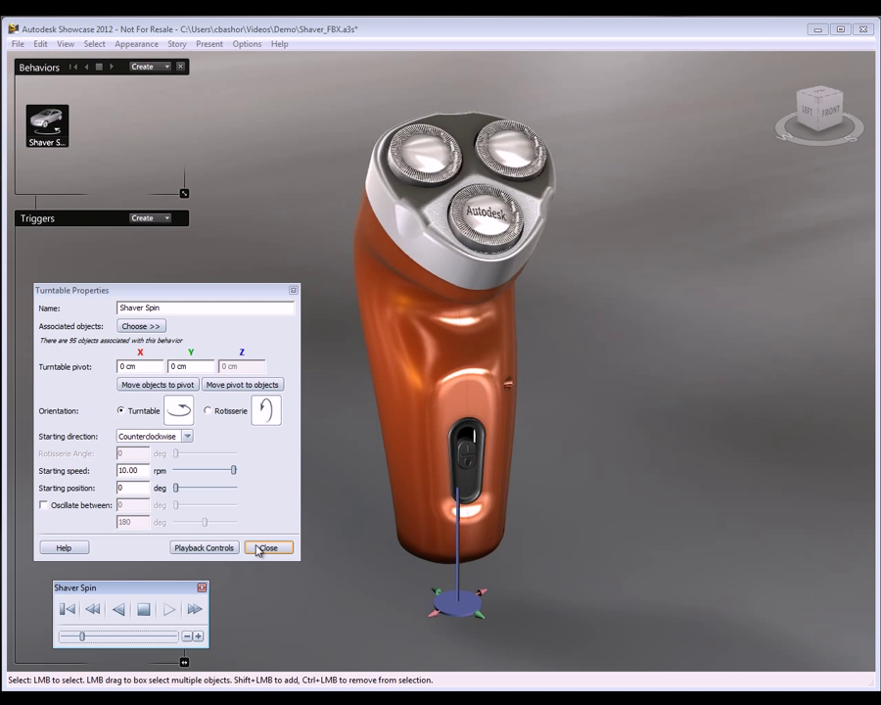
pyautogui.click(261, 550)
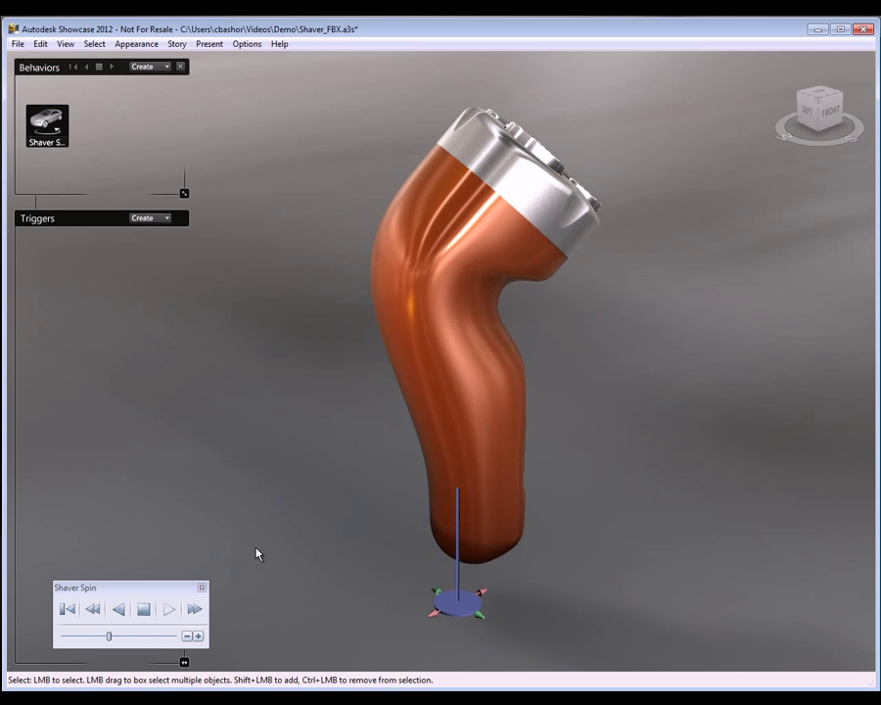
pyautogui.click(143, 609)
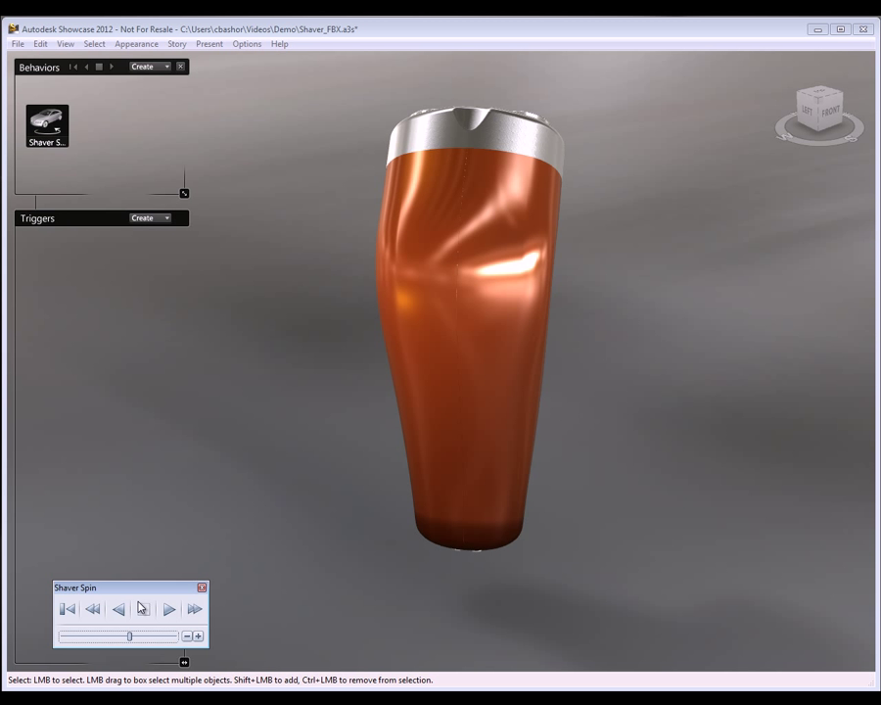
pyautogui.moveTo(128, 636); pyautogui.dragTo(104, 637)
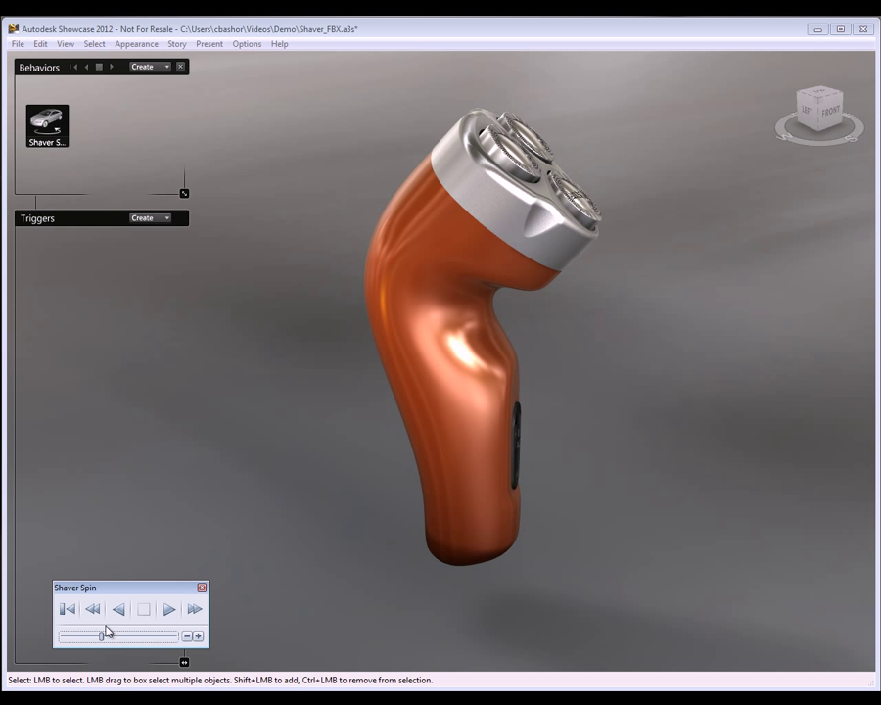
pyautogui.click(118, 609)
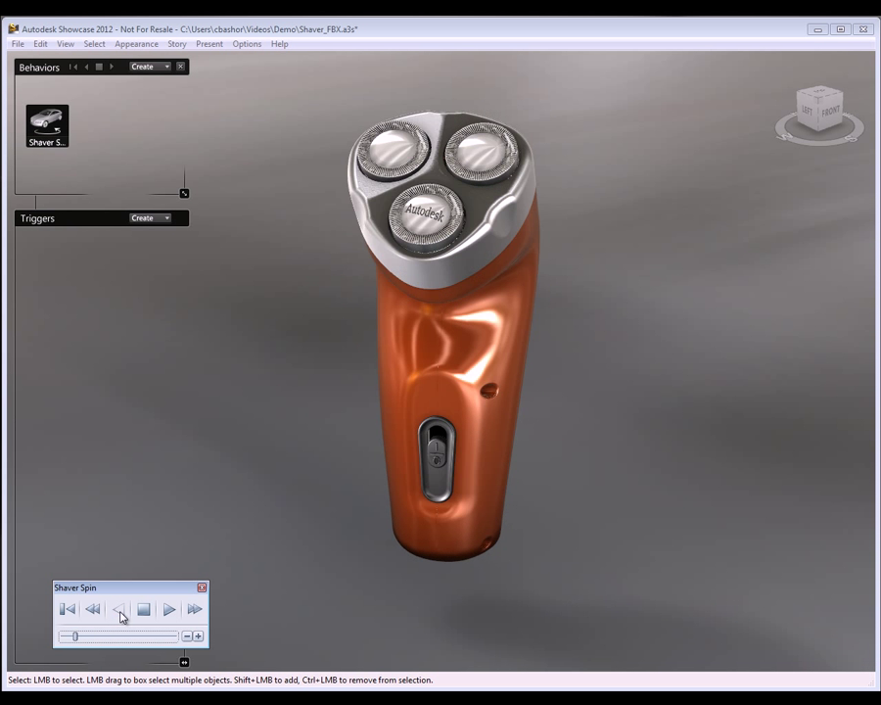
pyautogui.click(144, 610)
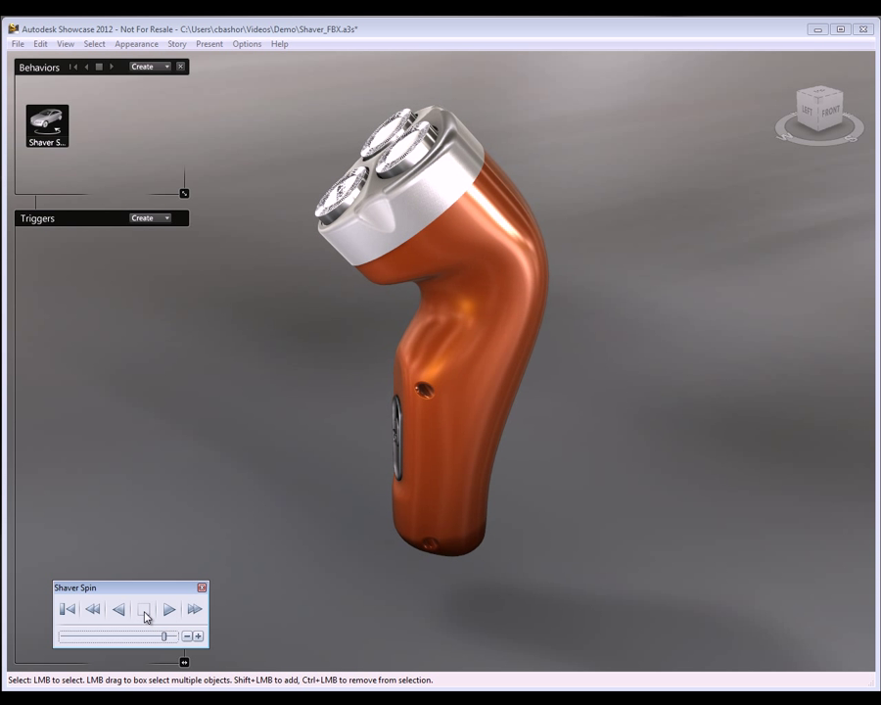
pyautogui.click(202, 588)
pyautogui.rightClick(39, 142)
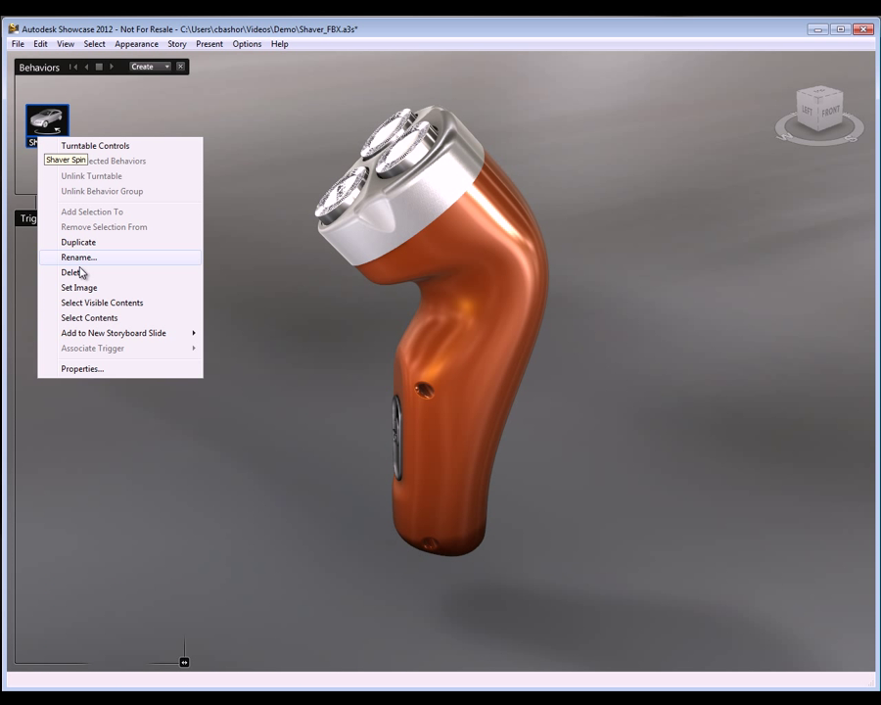
pyautogui.click(93, 369)
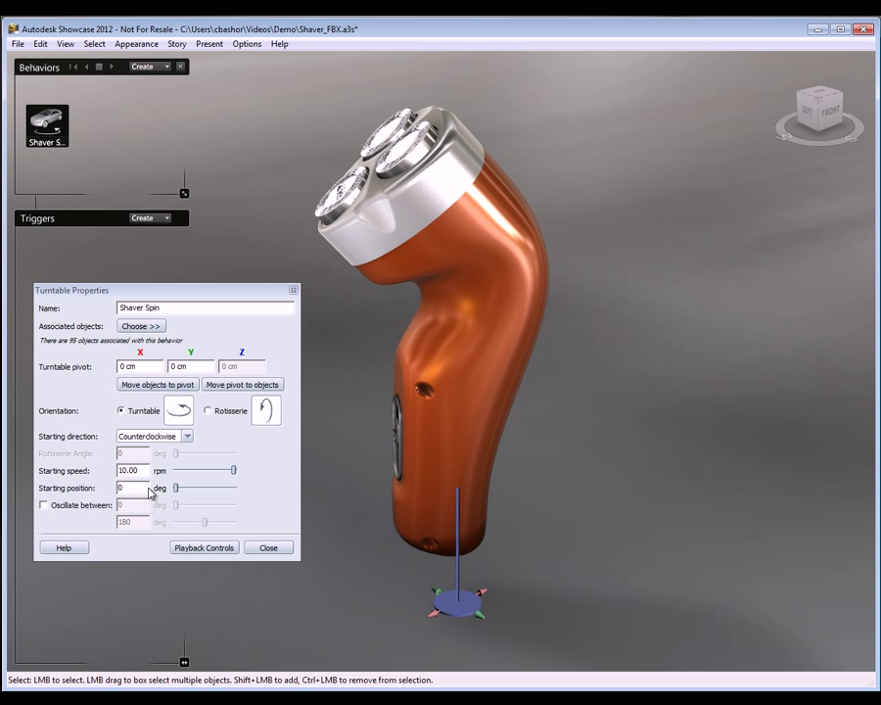
pyautogui.click(208, 410)
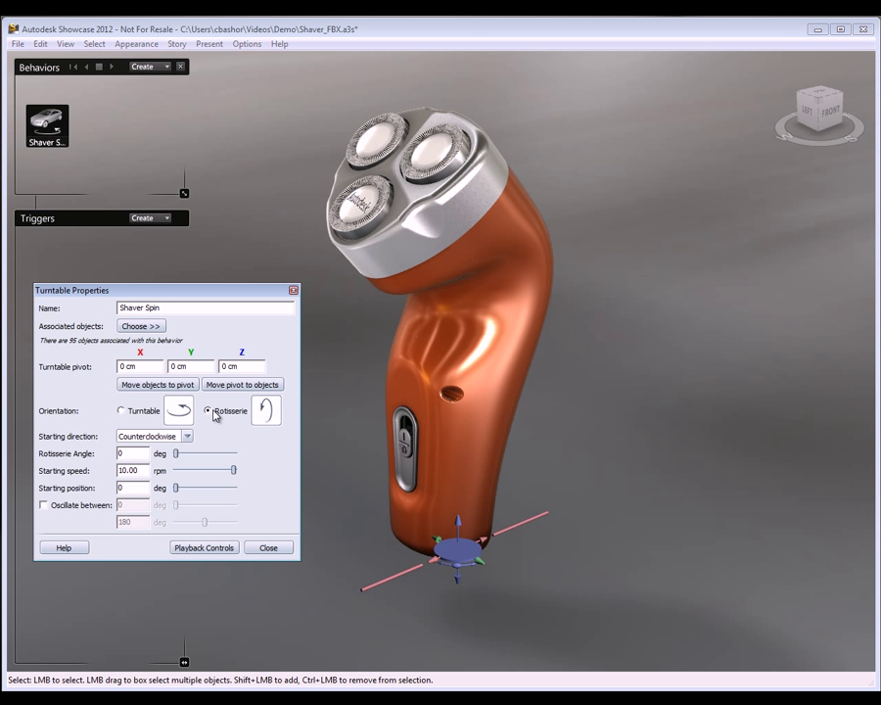
pyautogui.click(228, 549)
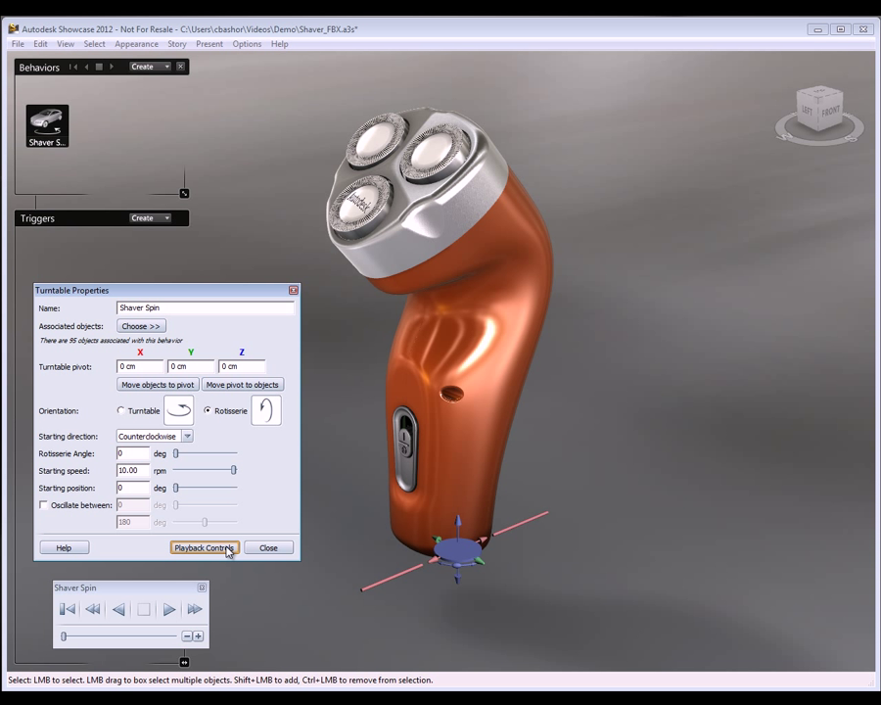
pyautogui.click(169, 611)
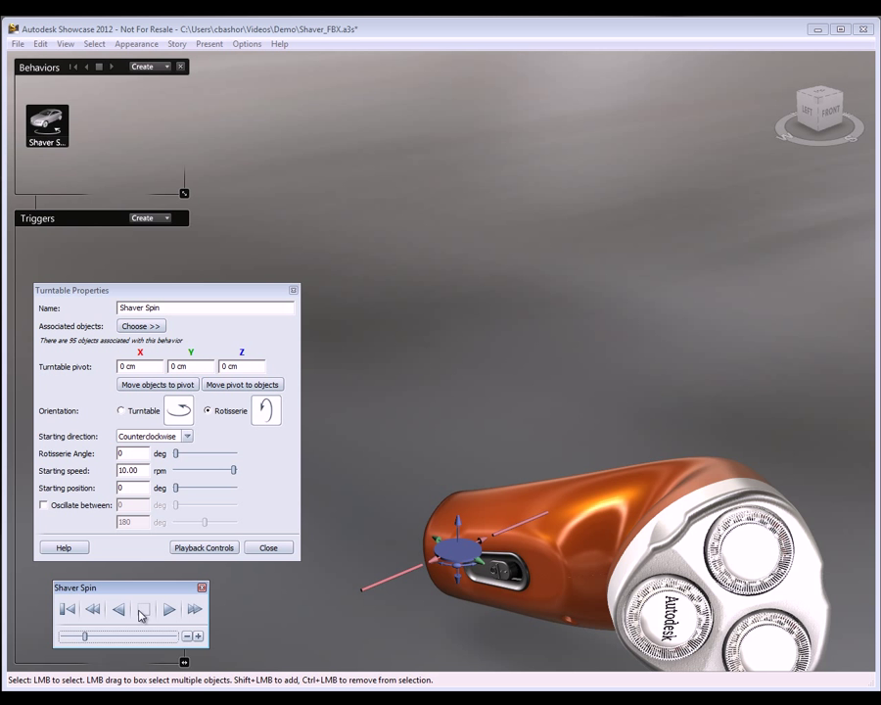
pyautogui.click(119, 610)
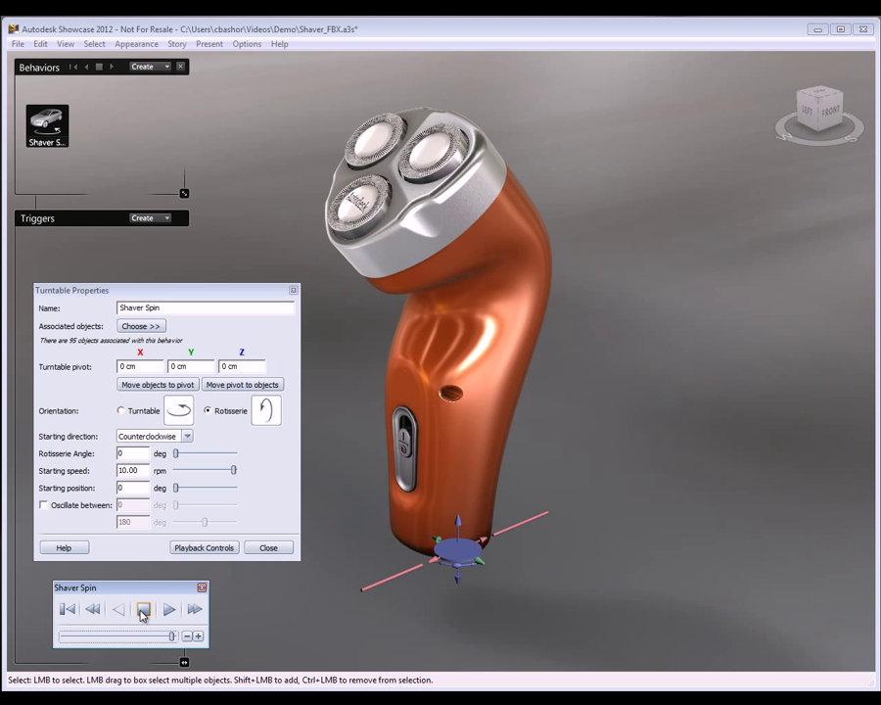
pyautogui.click(142, 611)
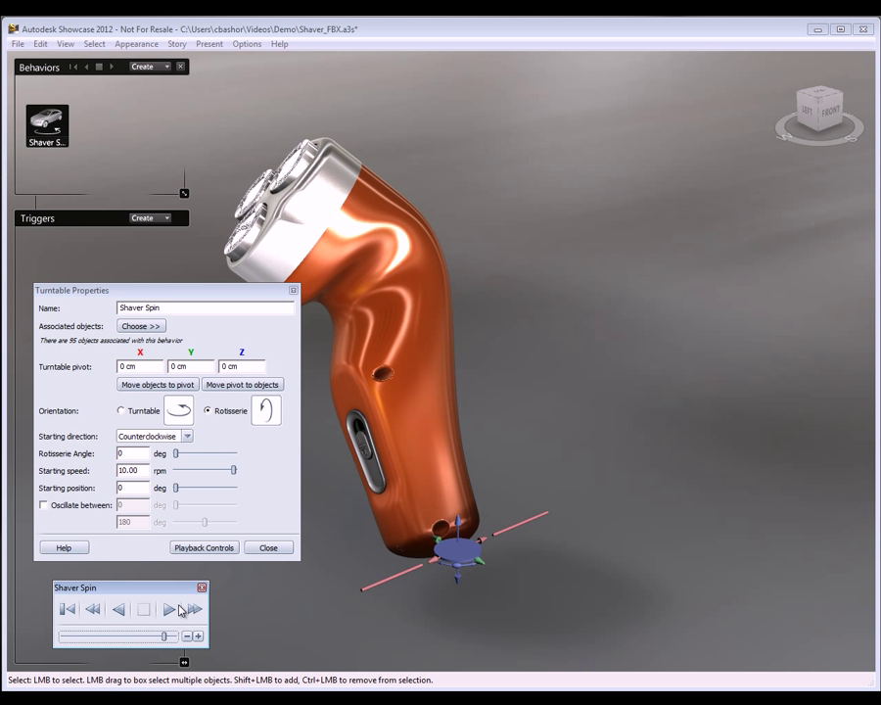
pyautogui.click(67, 609)
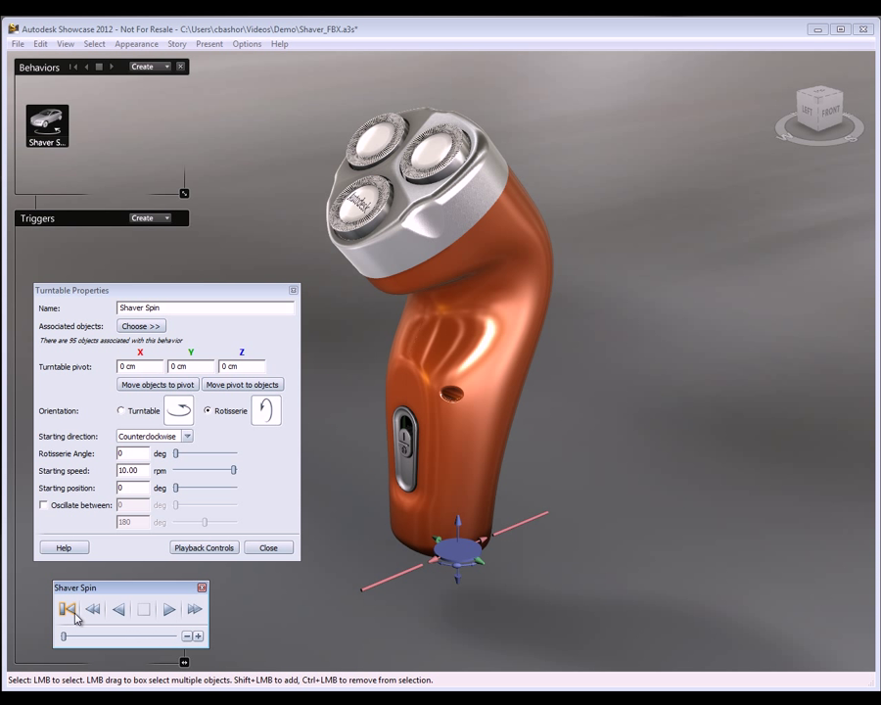
pyautogui.click(137, 412)
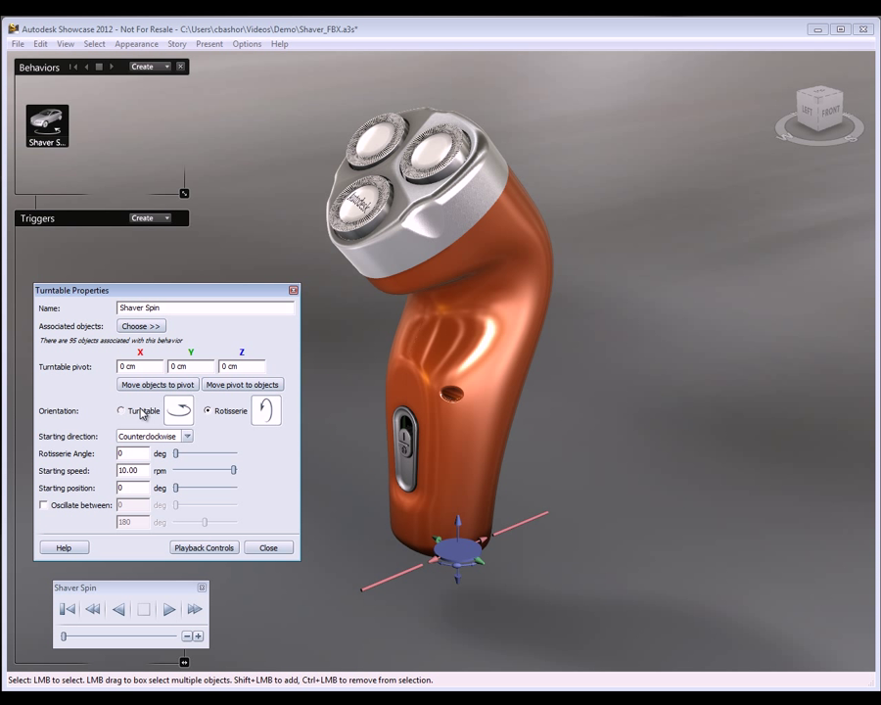
pyautogui.click(293, 290)
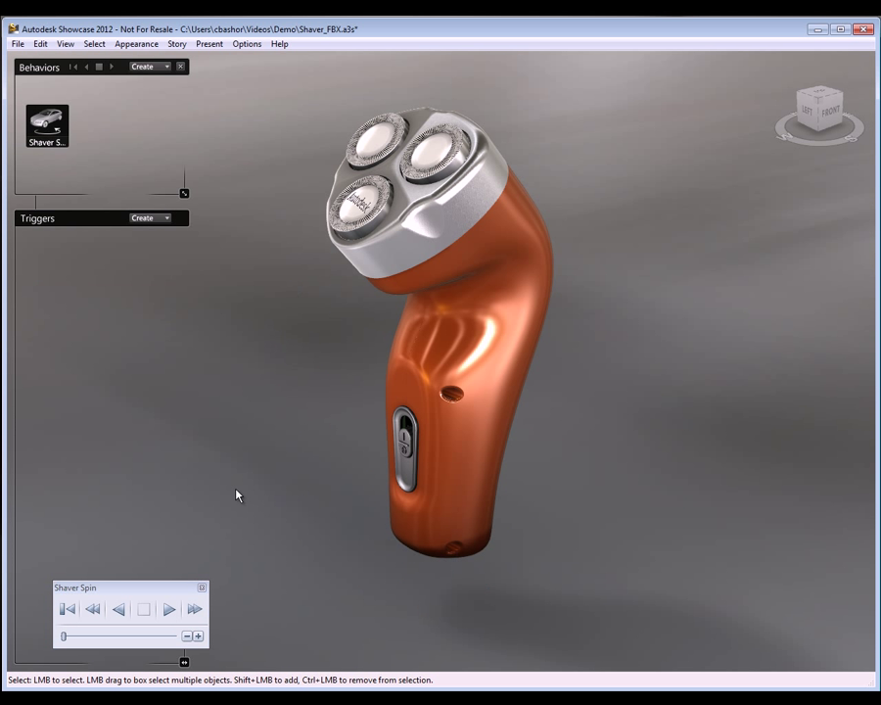
# Zoom in on the on/off switch and create a new Keyframe Animation behavior
pyautogui.click(202, 587)
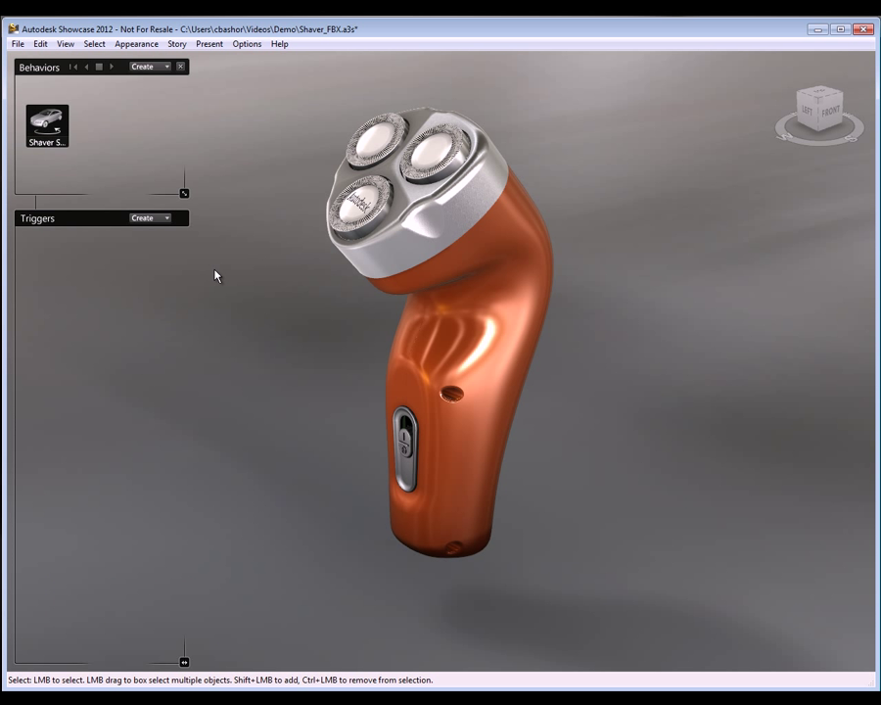
pyautogui.scroll(3, 363, 463)
pyautogui.moveTo(370, 460); pyautogui.dragTo(364, 354, button='middle')
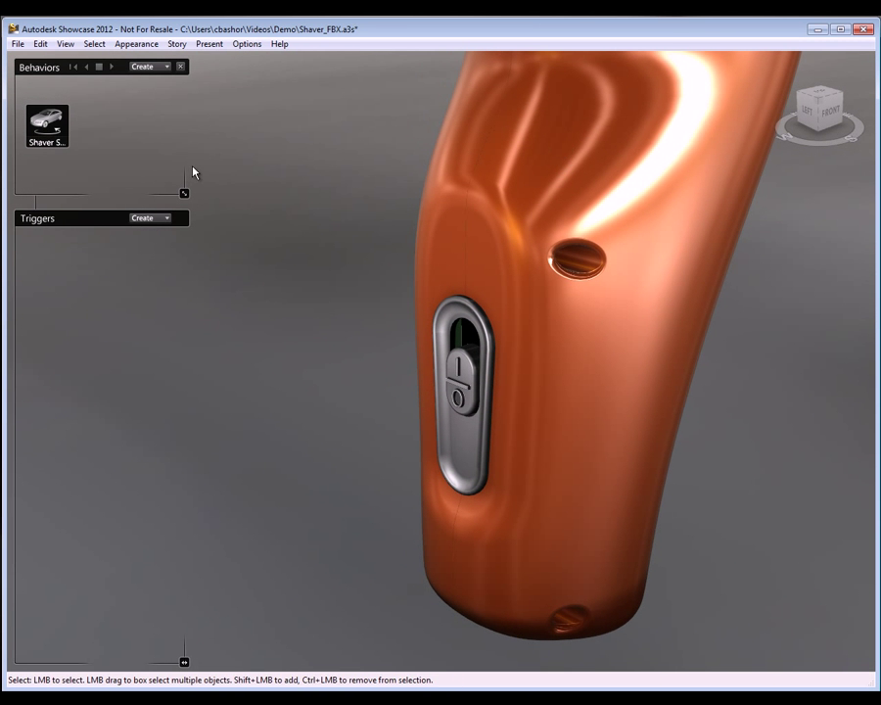
pyautogui.click(167, 66)
pyautogui.click(182, 93)
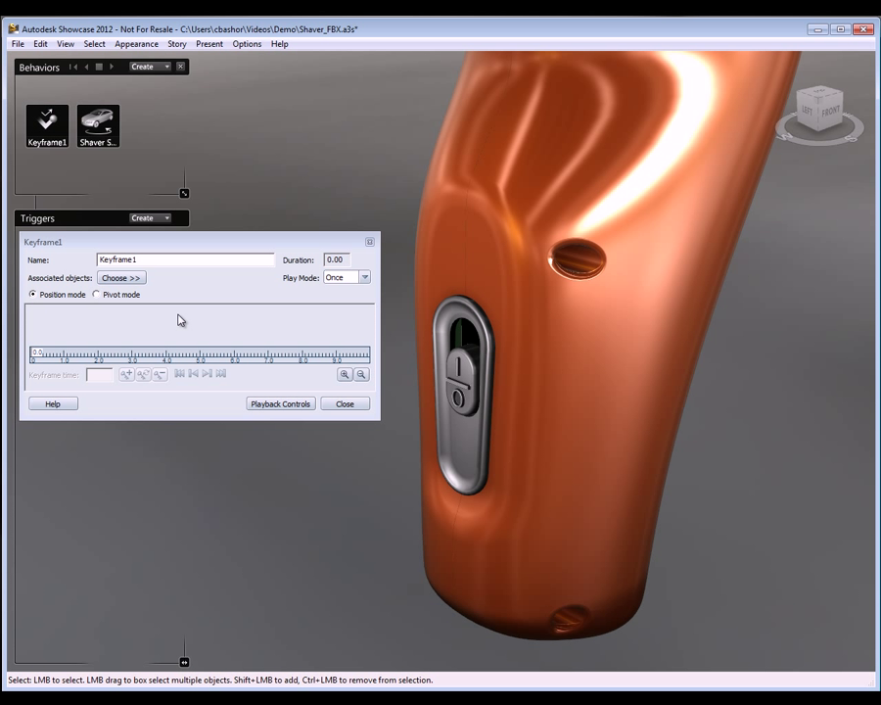
# Attach the shaver's on/off switch to Keyframe1
pyautogui.click(455, 377)
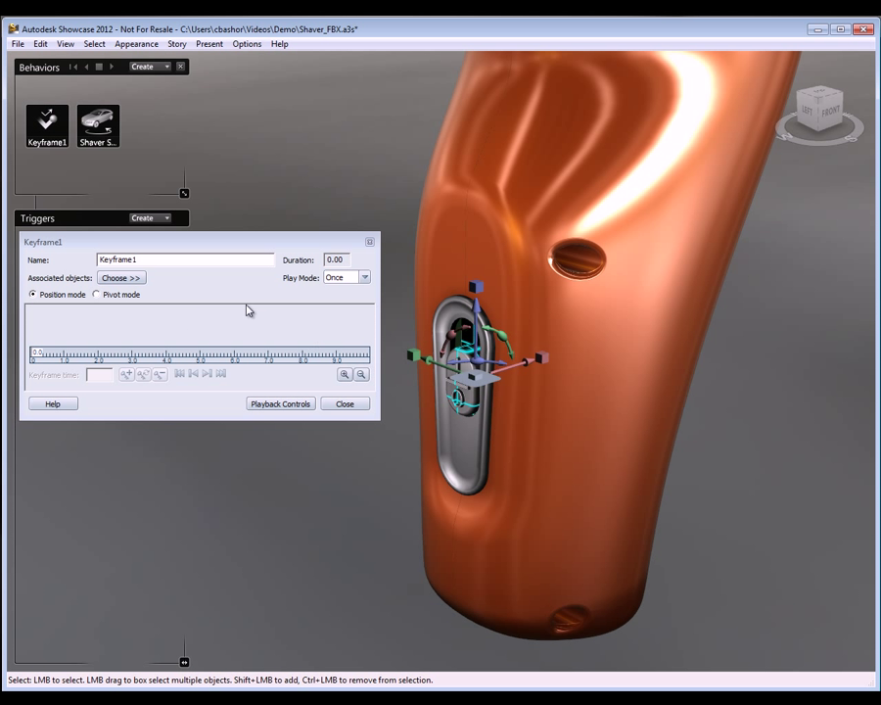
pyautogui.click(122, 278)
pyautogui.click(147, 289)
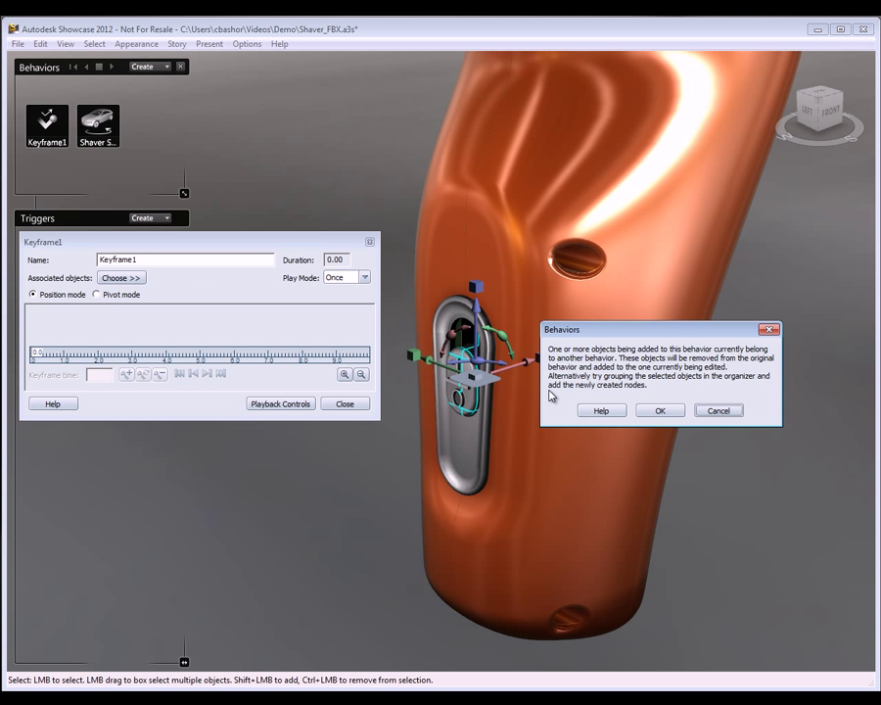
pyautogui.click(656, 410)
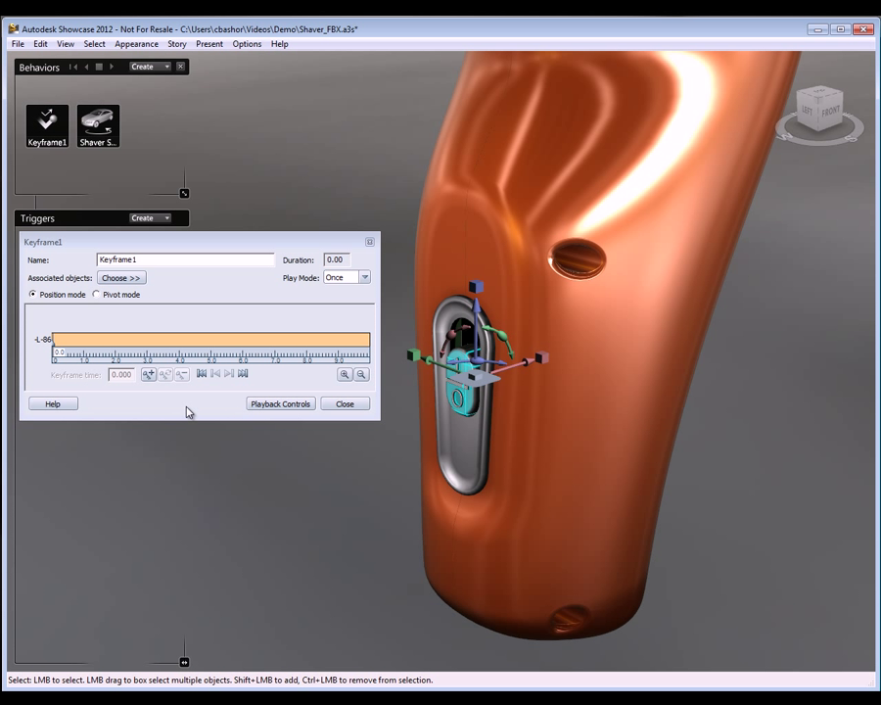
# Add a switch keyframe at 1.0 s and drag it later to about 3.98 s
pyautogui.click(149, 374)
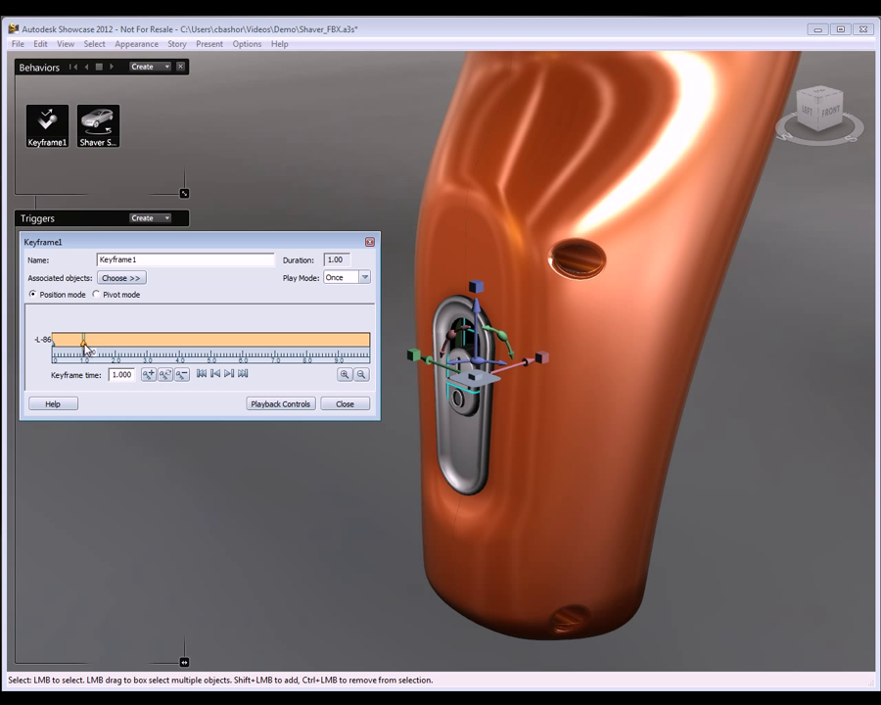
pyautogui.moveTo(85, 348); pyautogui.dragTo(135, 350)
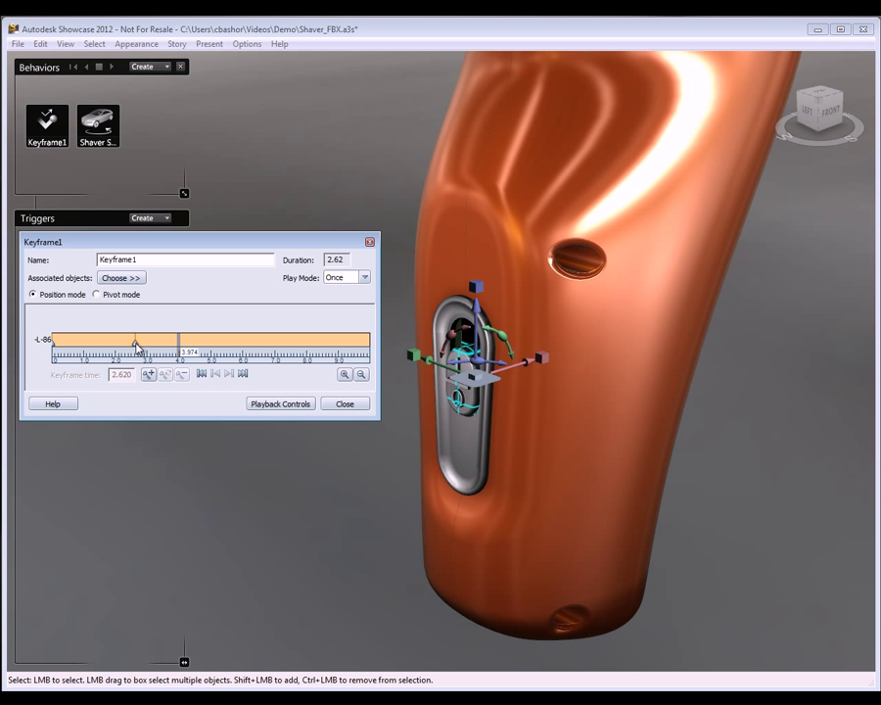
pyautogui.moveTo(136, 346); pyautogui.dragTo(180, 350)
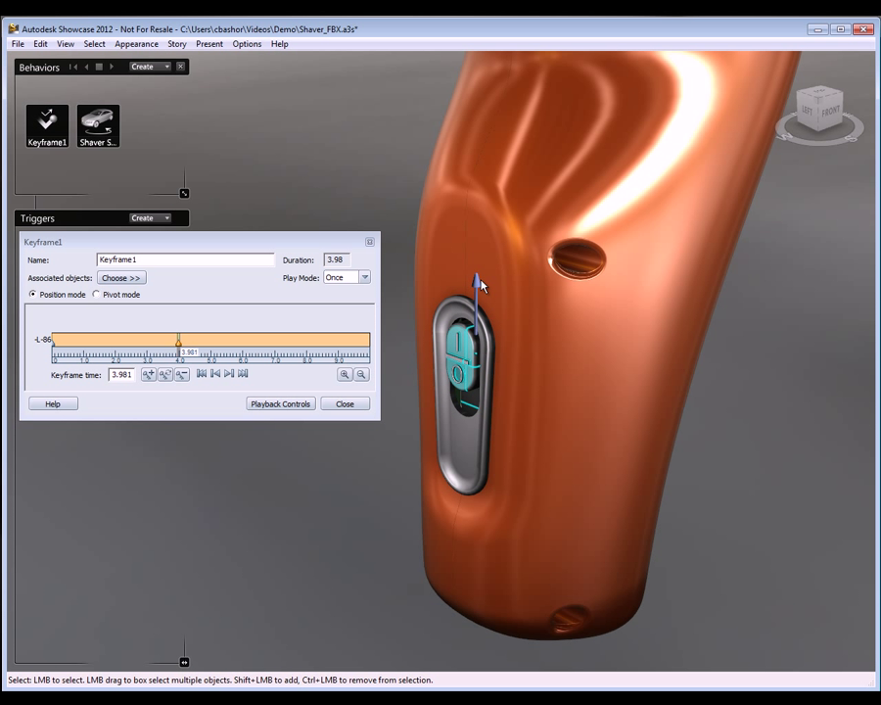
# Add a keyframe at 4.981 s and move the 3.937 s keyframe to about 2 s
pyautogui.click(479, 279)
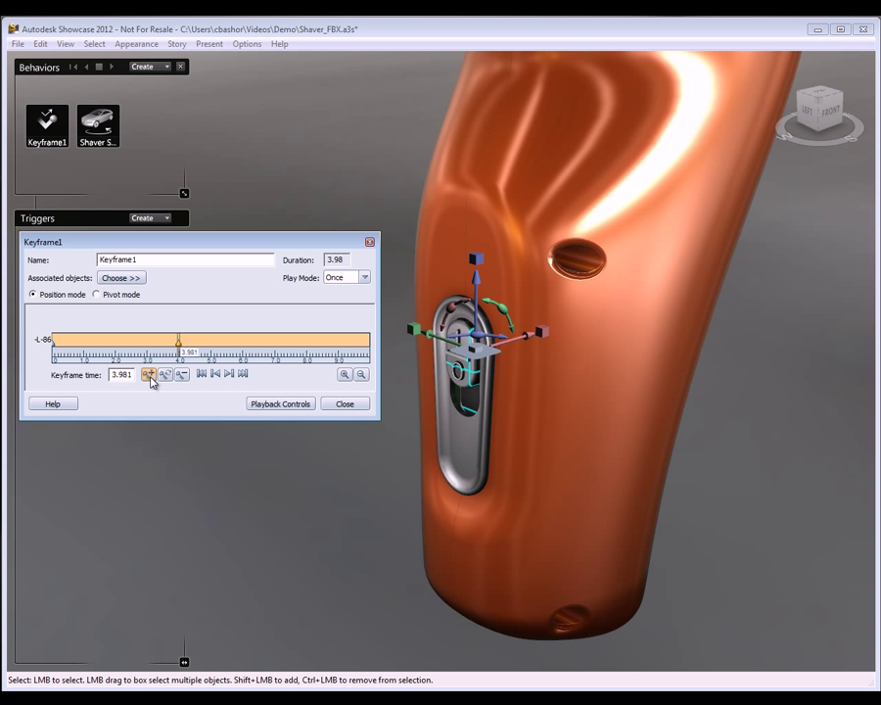
pyautogui.click(150, 375)
pyautogui.click(235, 351)
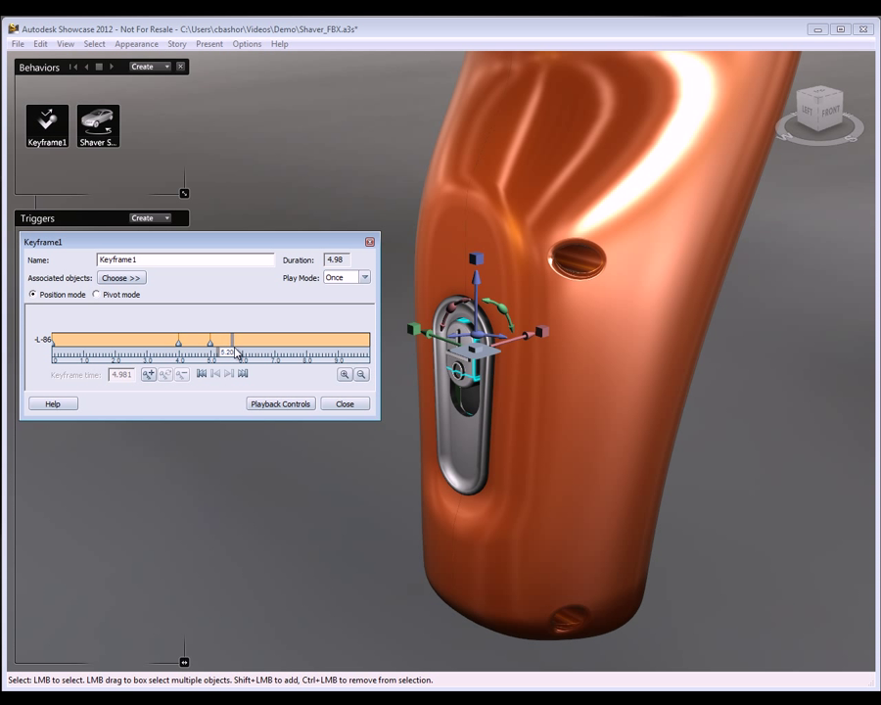
pyautogui.click(239, 351)
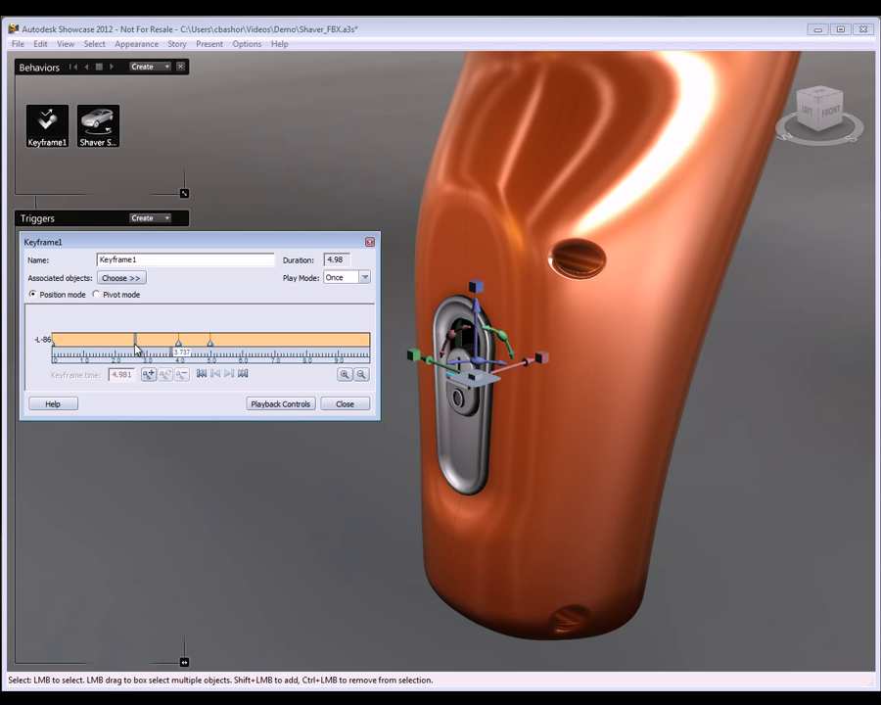
pyautogui.click(177, 343)
pyautogui.moveTo(149, 348); pyautogui.dragTo(117, 350)
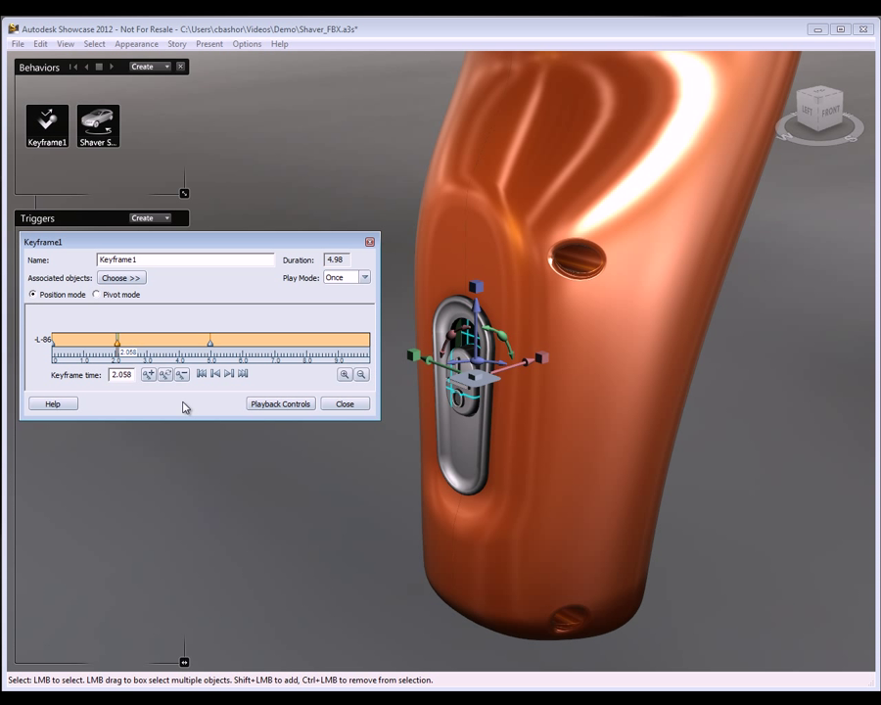
# Play Keyframe1's switch animation forward and in reverse, then close playback and deselect
pyautogui.click(289, 403)
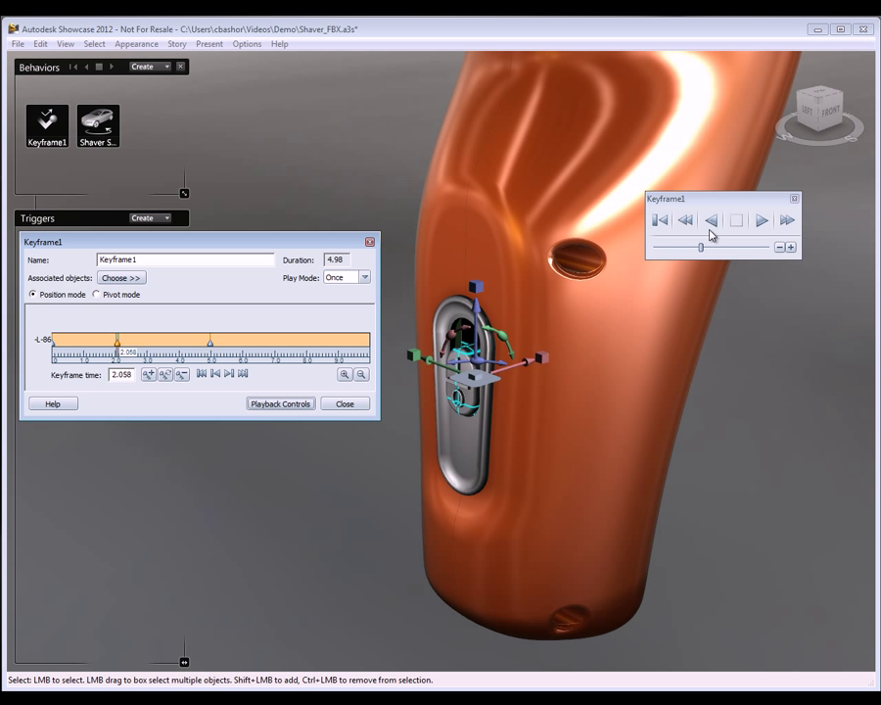
pyautogui.moveTo(749, 201); pyautogui.dragTo(198, 467)
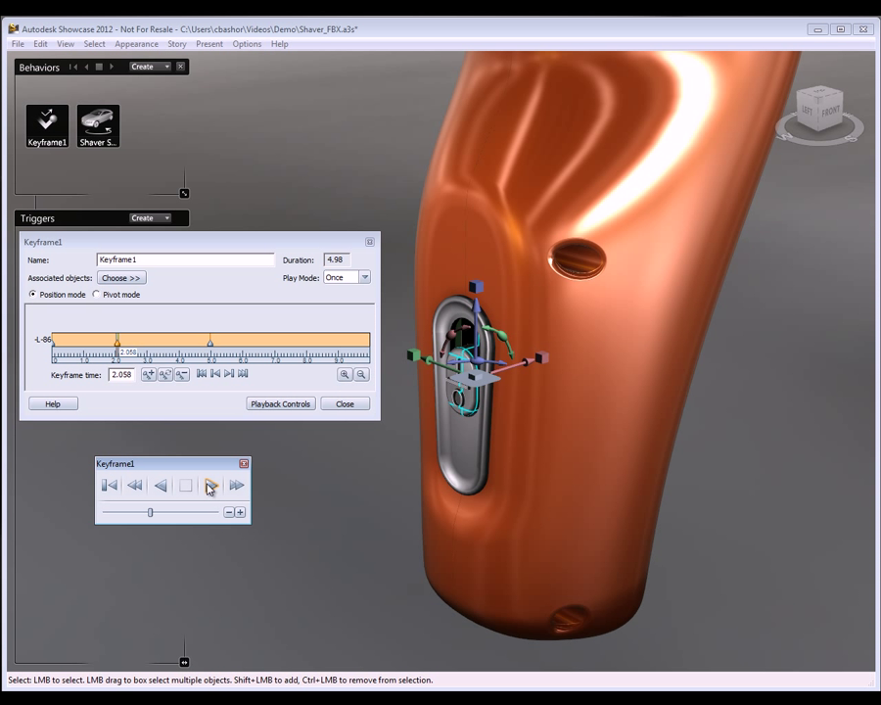
pyautogui.click(210, 486)
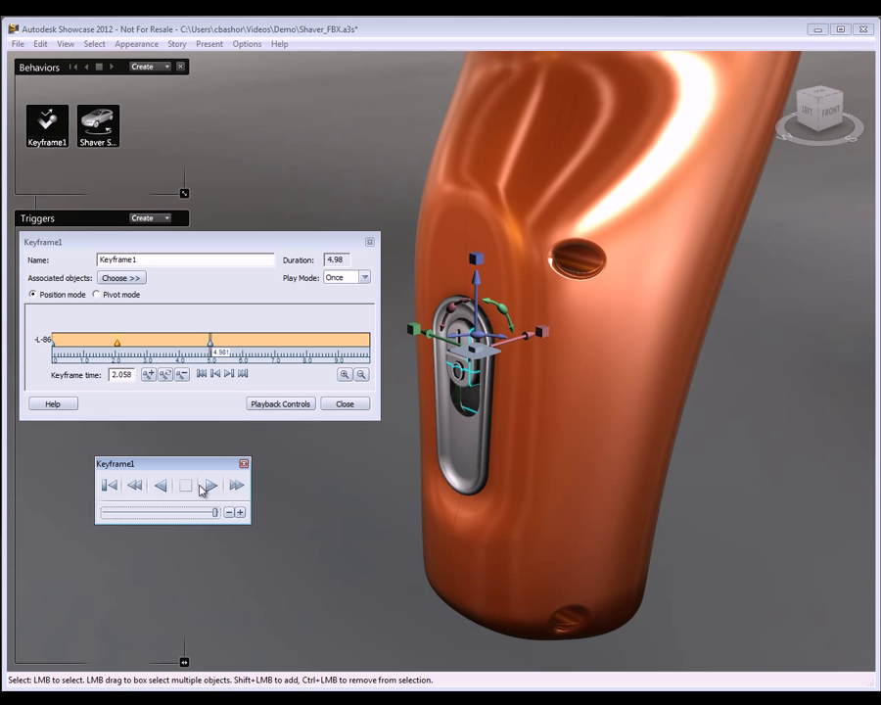
pyautogui.click(163, 486)
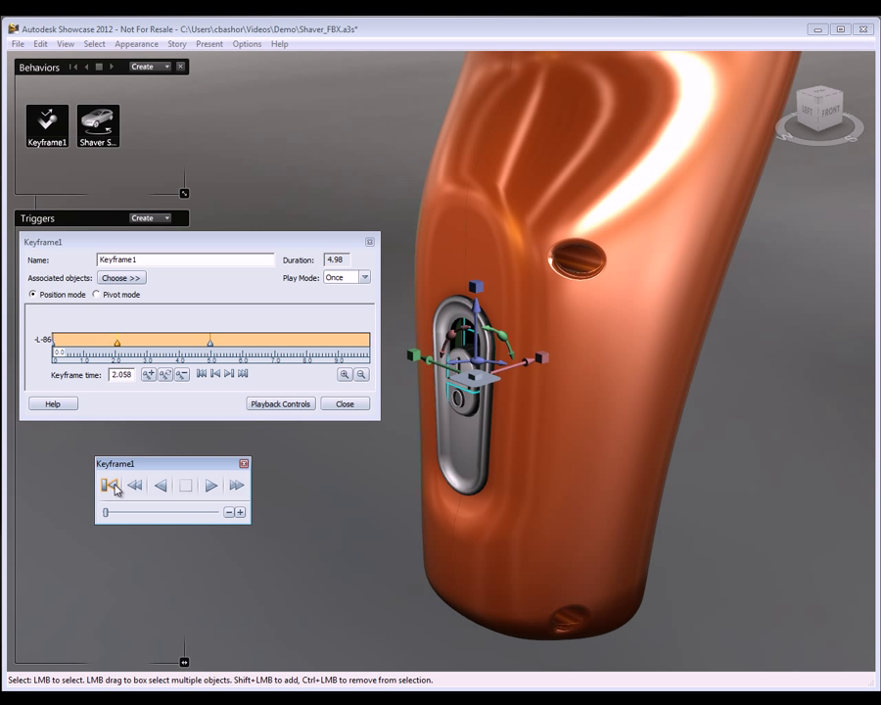
pyautogui.click(244, 464)
pyautogui.click(320, 497)
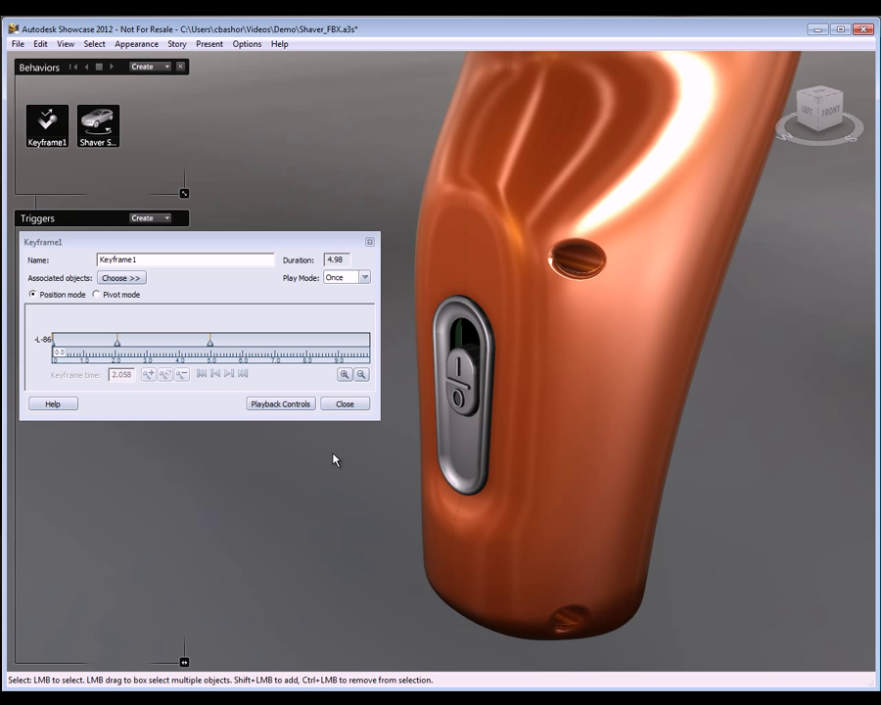
# Close the Keyframe1 editor and hide the shaver's head cover
pyautogui.click(348, 405)
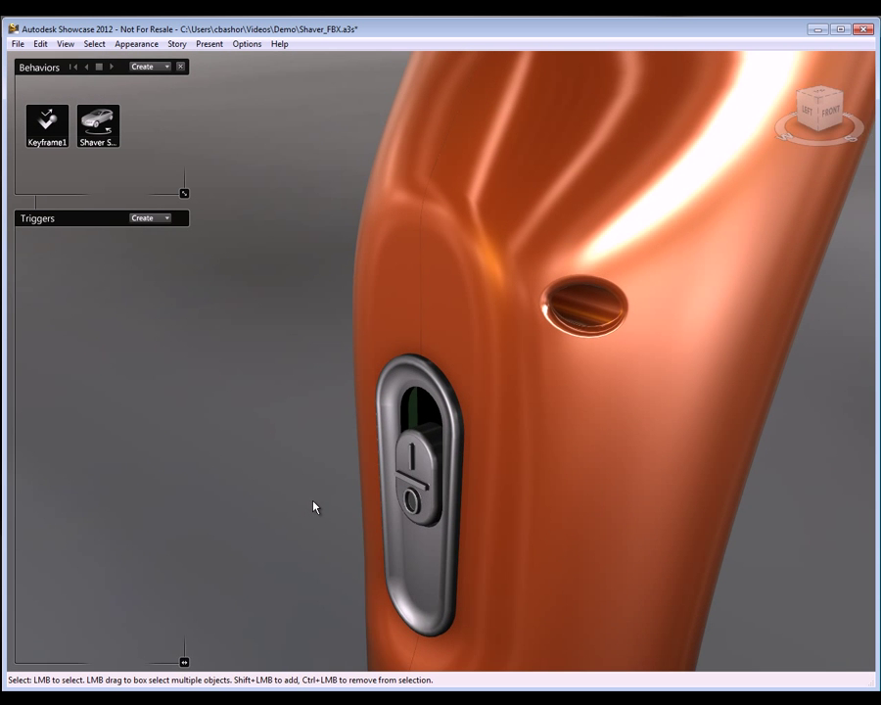
pyautogui.moveTo(275, 450)
pyautogui.mouseDown(button='middle')
pyautogui.moveTo(291, 441)
pyautogui.moveTo(305, 474)
pyautogui.moveTo(339, 457)
pyautogui.moveTo(319, 492)
pyautogui.moveTo(272, 406)
pyautogui.mouseUp(button='middle')
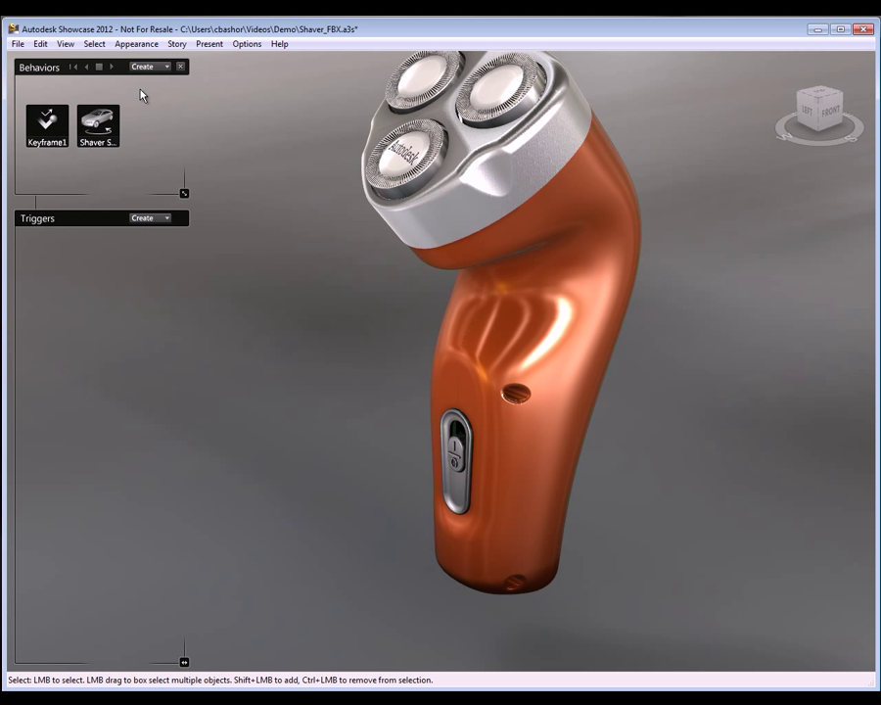
pyautogui.moveTo(142, 95)
pyautogui.mouseDown(button='middle')
pyautogui.moveTo(216, 171)
pyautogui.moveTo(416, 233)
pyautogui.mouseUp(button='middle')
pyautogui.click(481, 231)
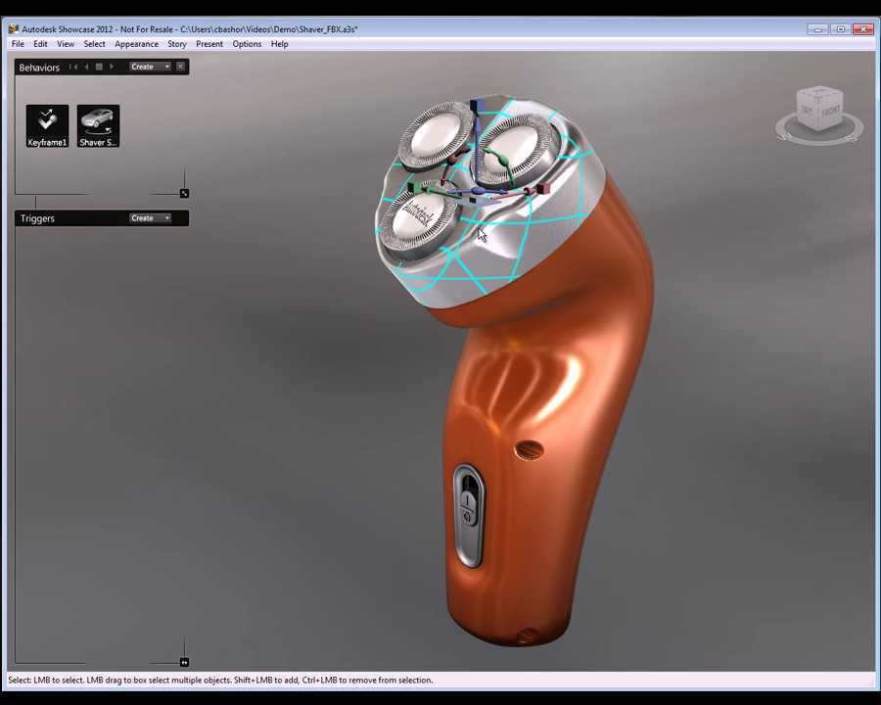
pyautogui.click(105, 48)
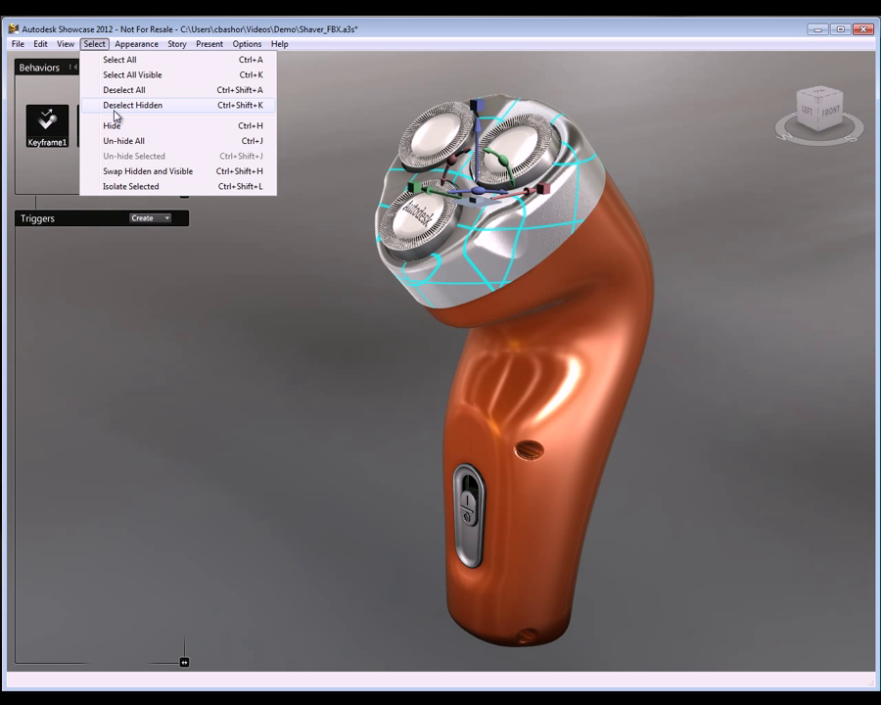
pyautogui.click(114, 126)
# Hide the three cutter heads together with Ctrl+H
pyautogui.click(435, 135)
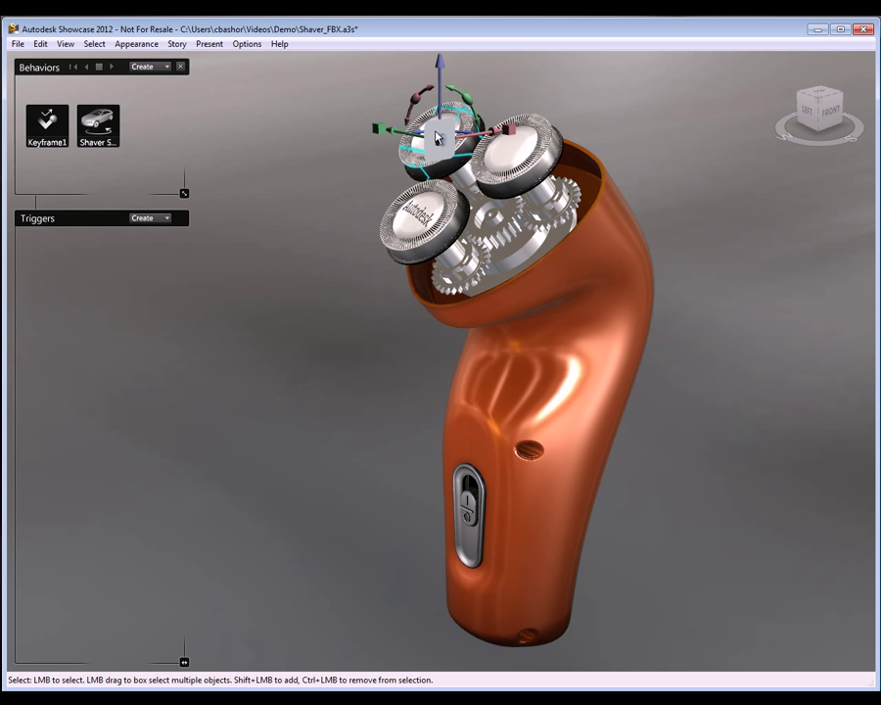
pyautogui.keyDown('shift'); pyautogui.click(526, 148); pyautogui.keyUp('shift')
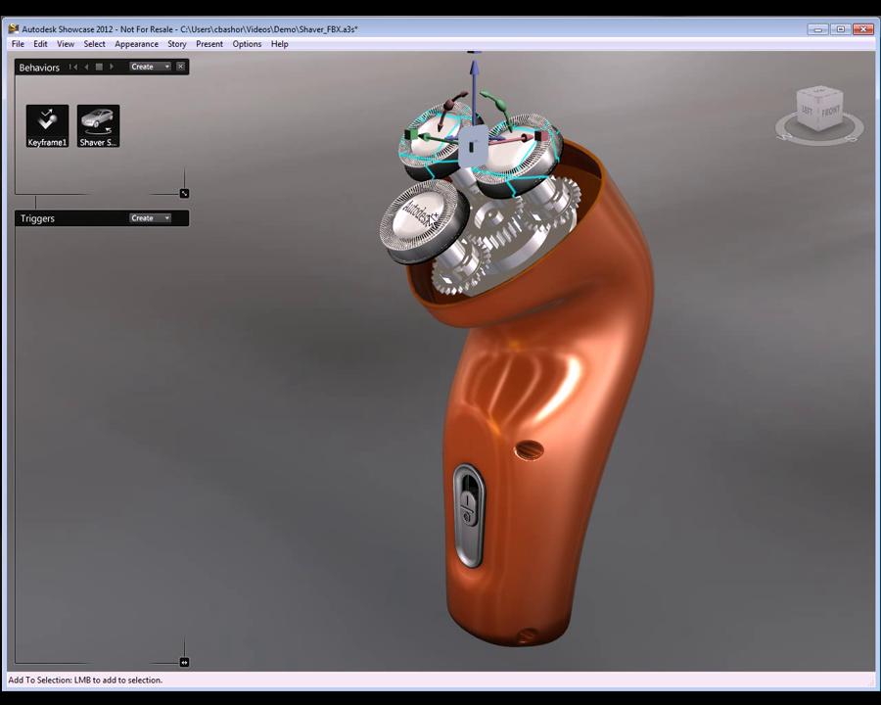
pyautogui.keyDown('shift'); pyautogui.click(387, 206); pyautogui.keyUp('shift')
pyautogui.hotkey('ctrl', 'h')
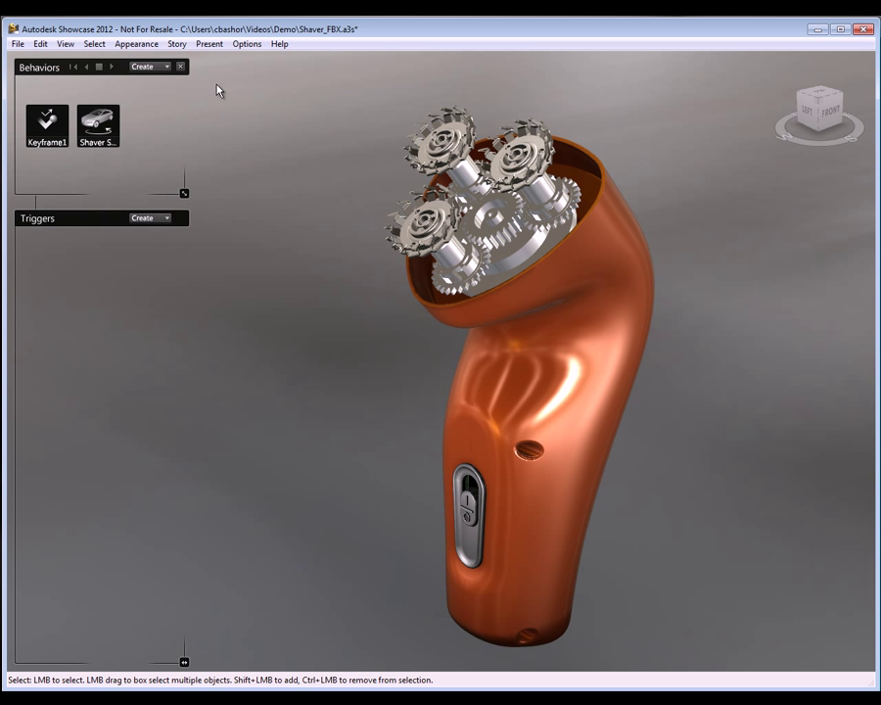
pyautogui.click(18, 44)
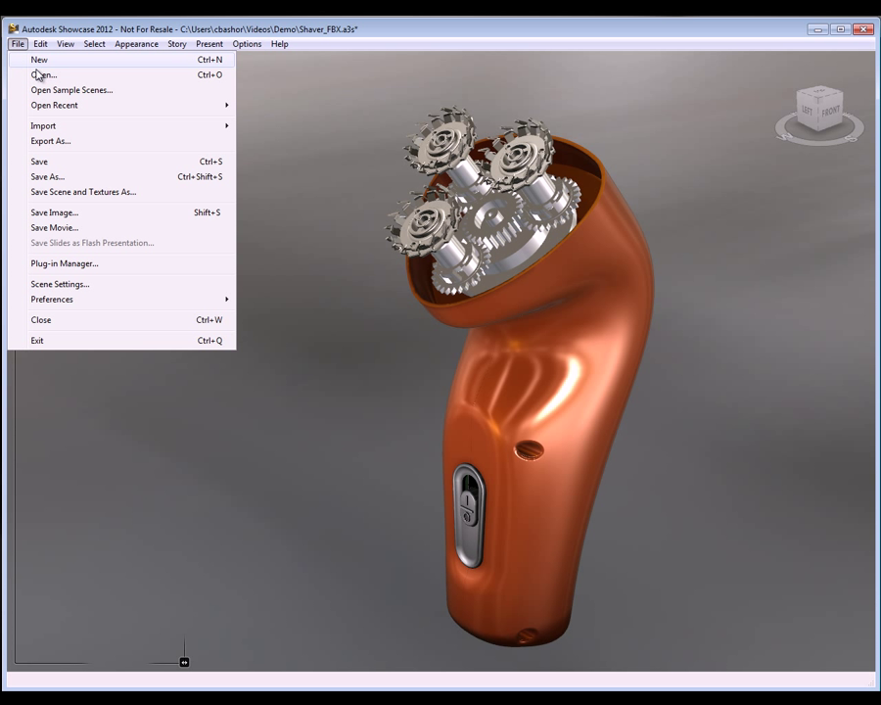
# Un-hide all hidden parts of the shaver
pyautogui.click(70, 147)
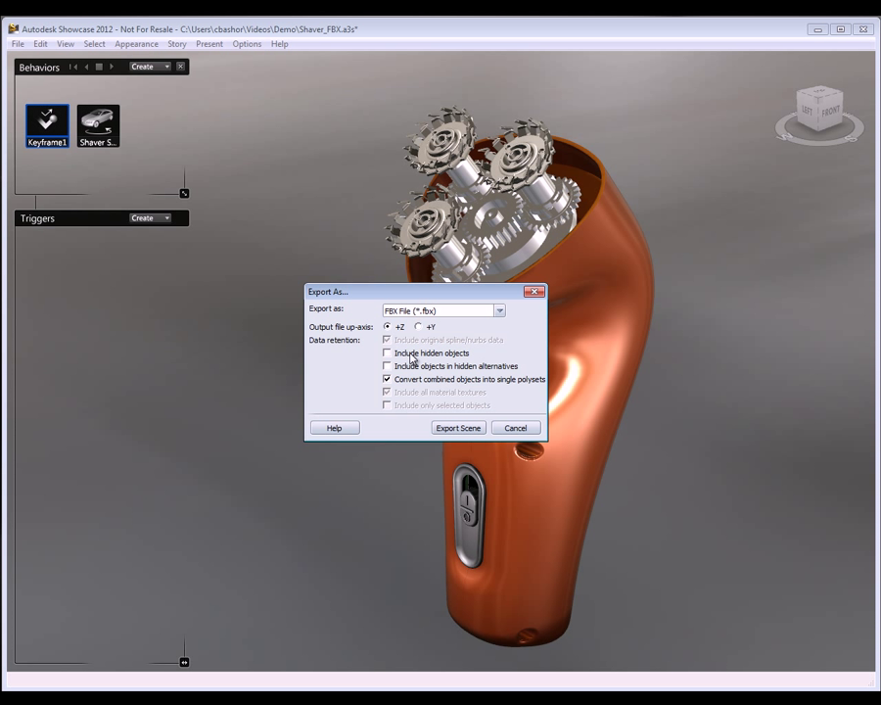
pyautogui.click(517, 429)
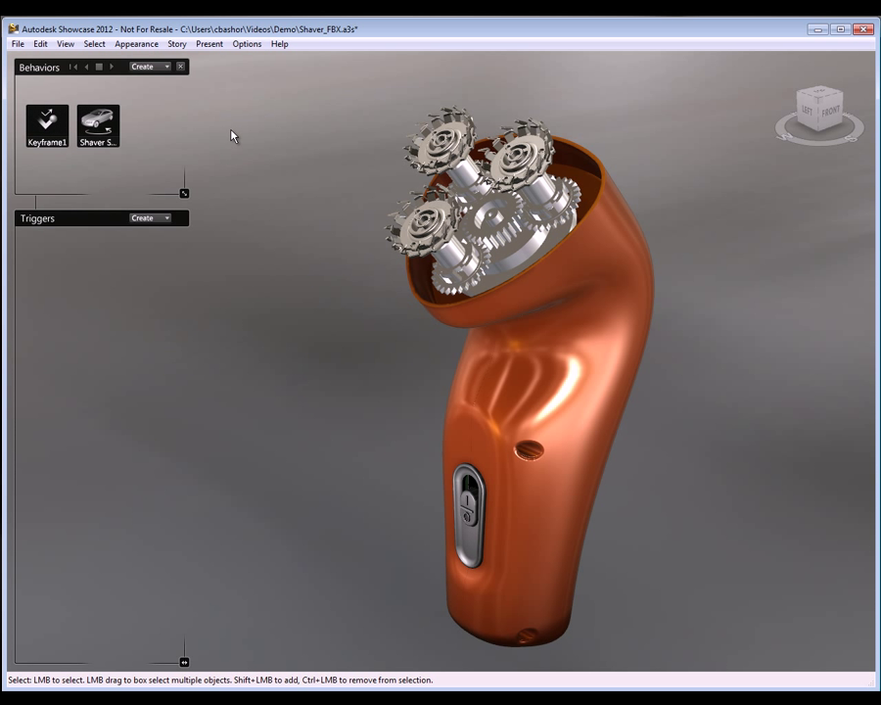
pyautogui.click(95, 44)
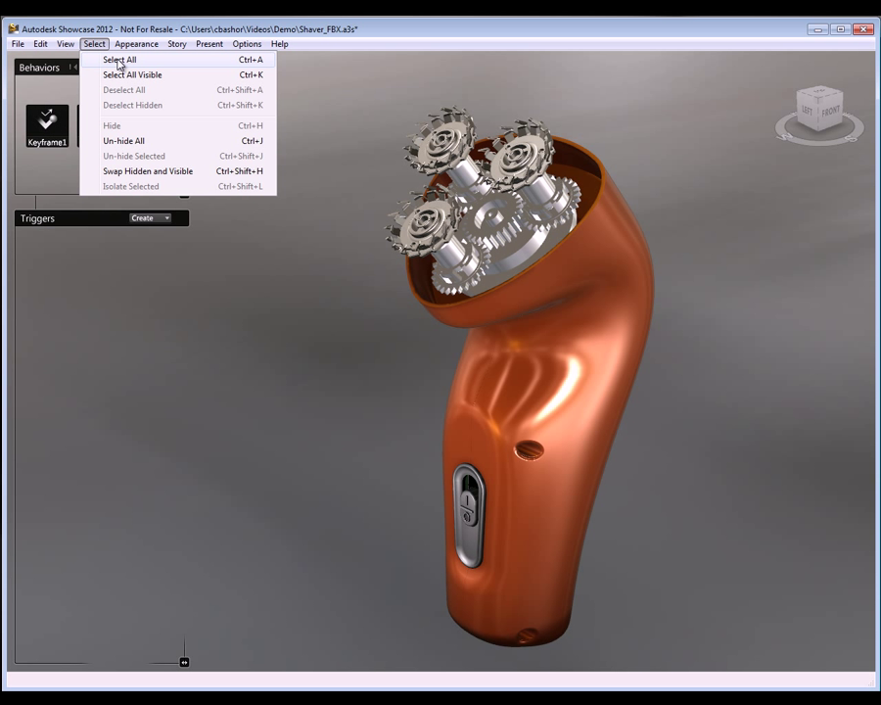
pyautogui.click(138, 142)
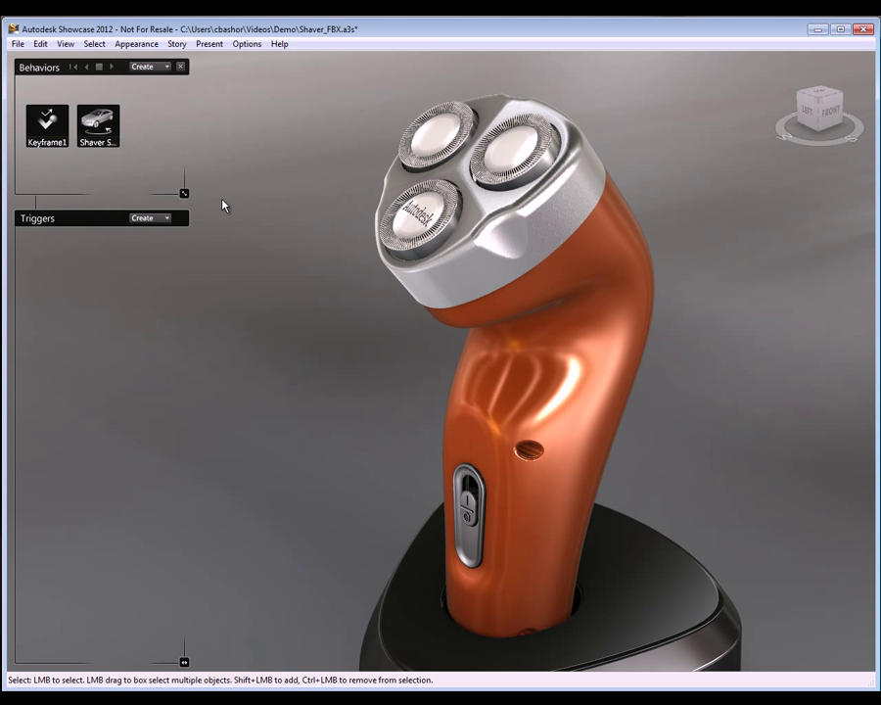
pyautogui.moveTo(228, 193); pyautogui.dragTo(222, 142, button='middle')
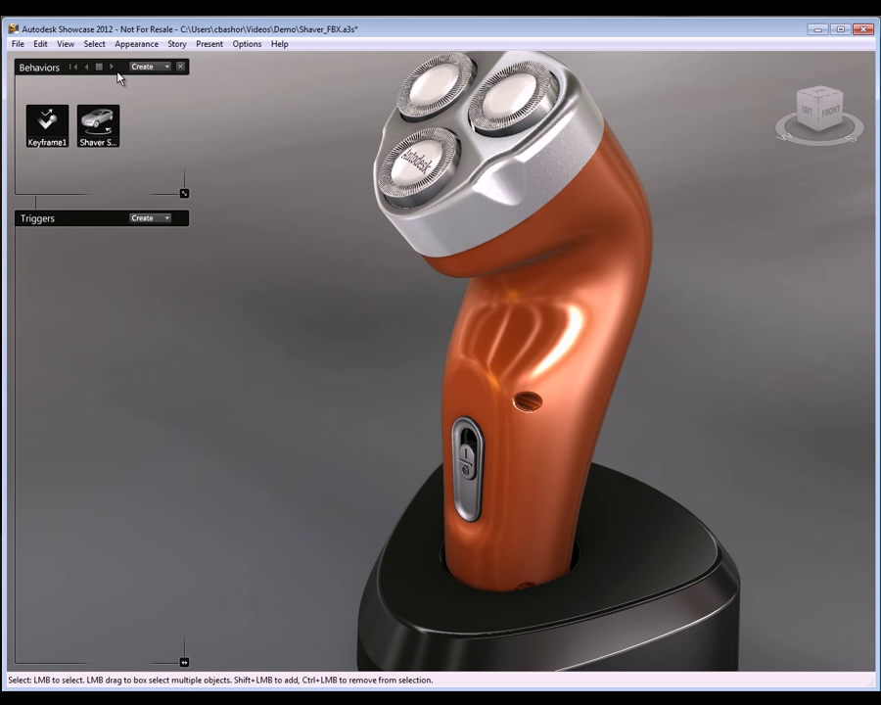
# Export the scene to Shaver_out_SC.fbx, overwriting the existing file
pyautogui.click(17, 43)
pyautogui.click(43, 140)
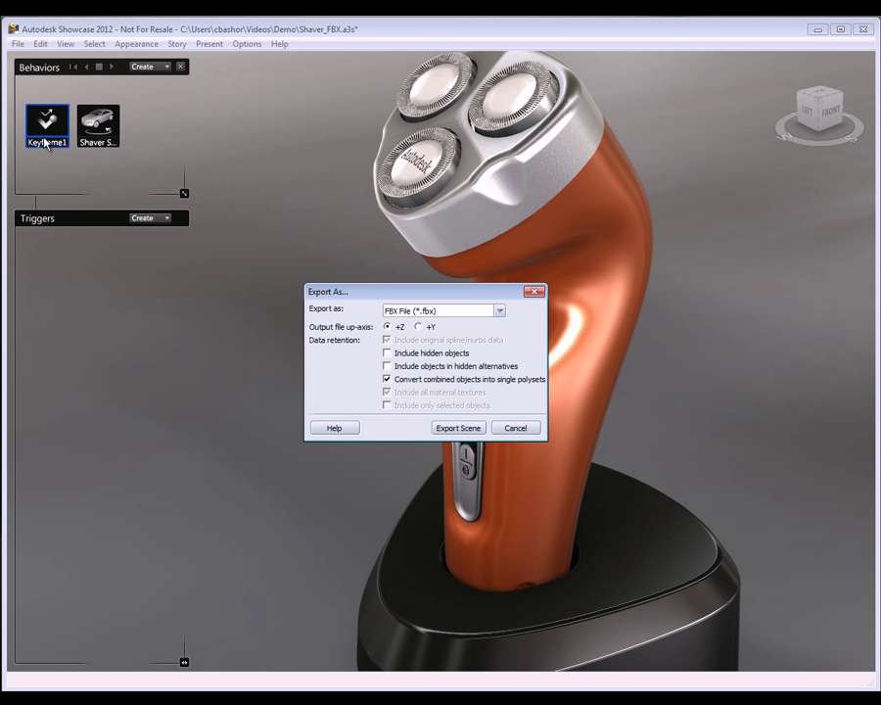
pyautogui.click(449, 430)
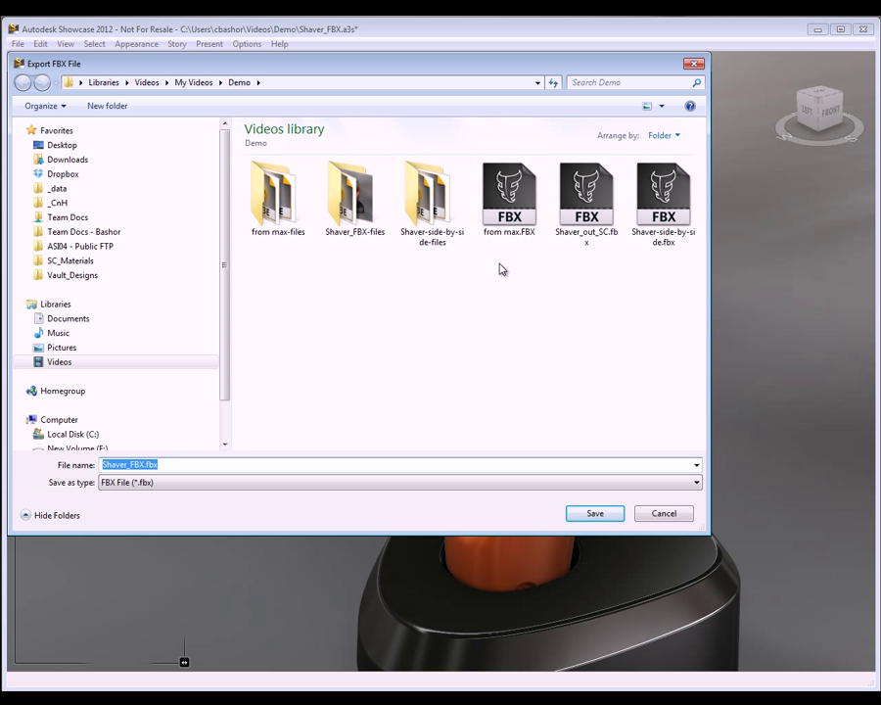
pyautogui.click(583, 234)
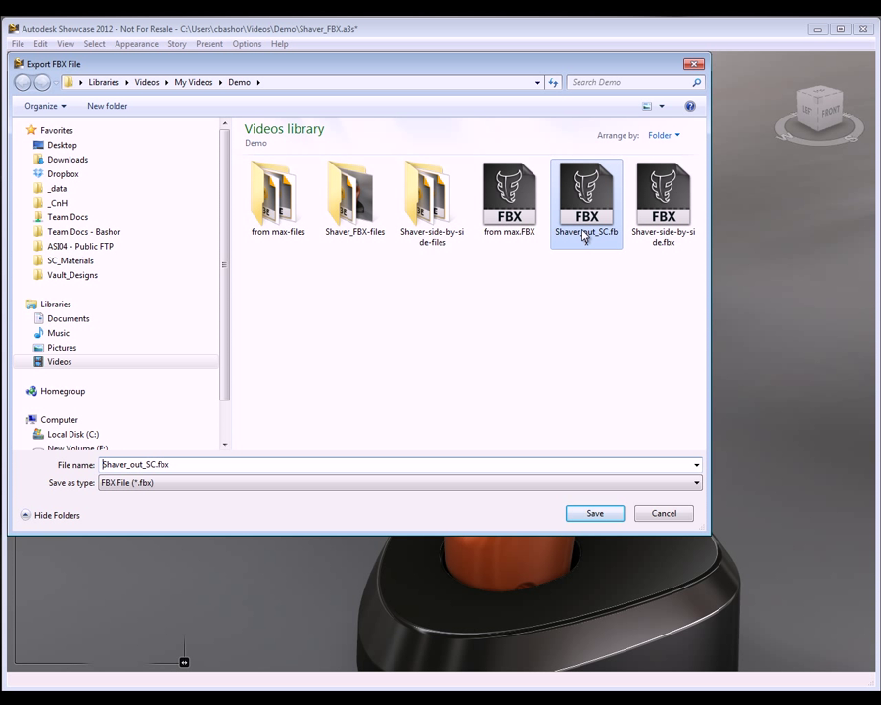
pyautogui.click(595, 513)
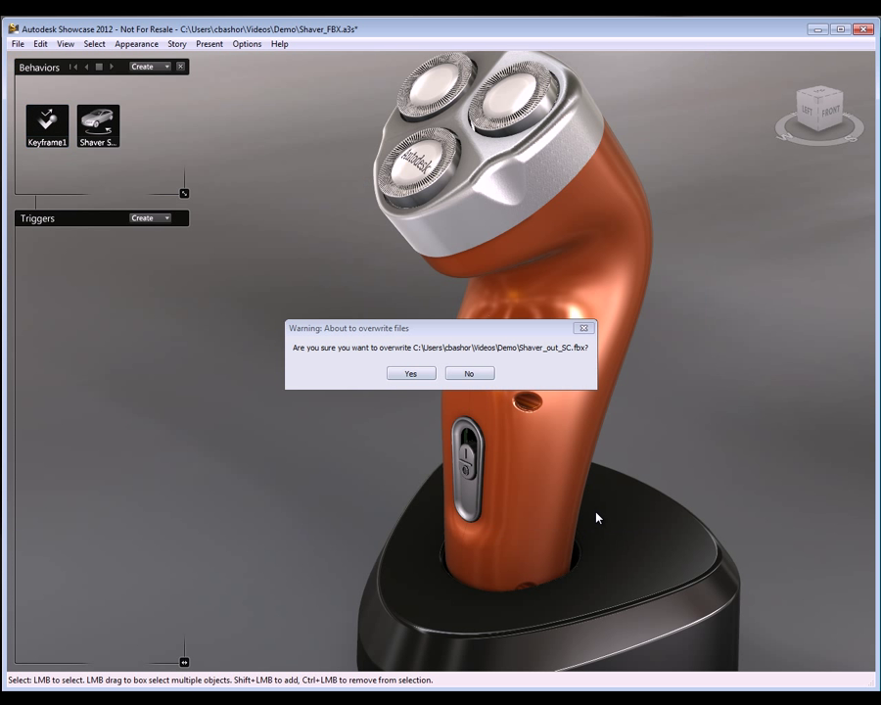
pyautogui.click(412, 374)
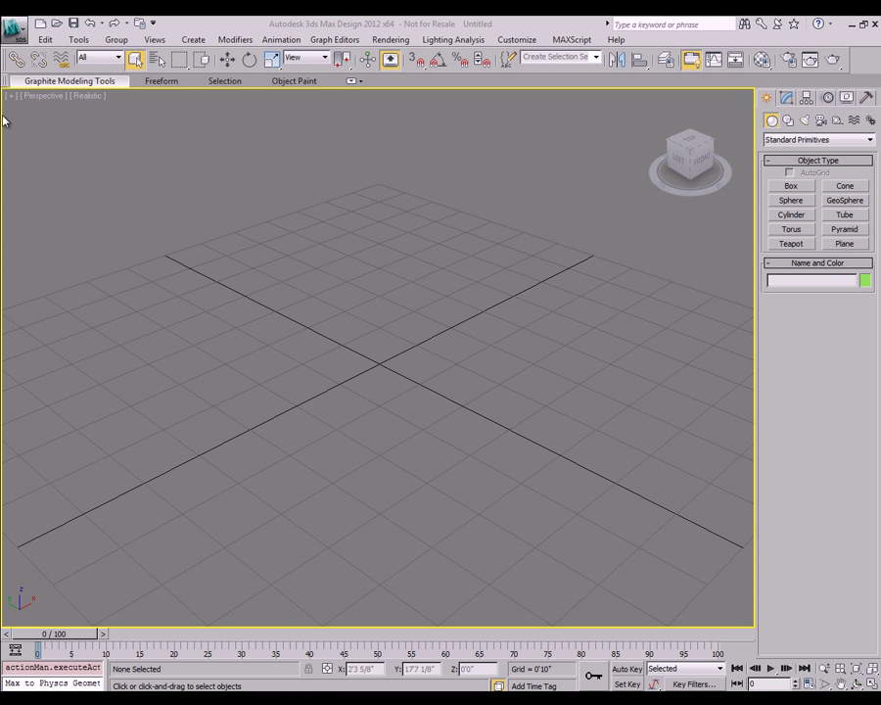
# Choose Shaver_out_SC.fbx for import into 3ds Max Design
pyautogui.click(20, 37)
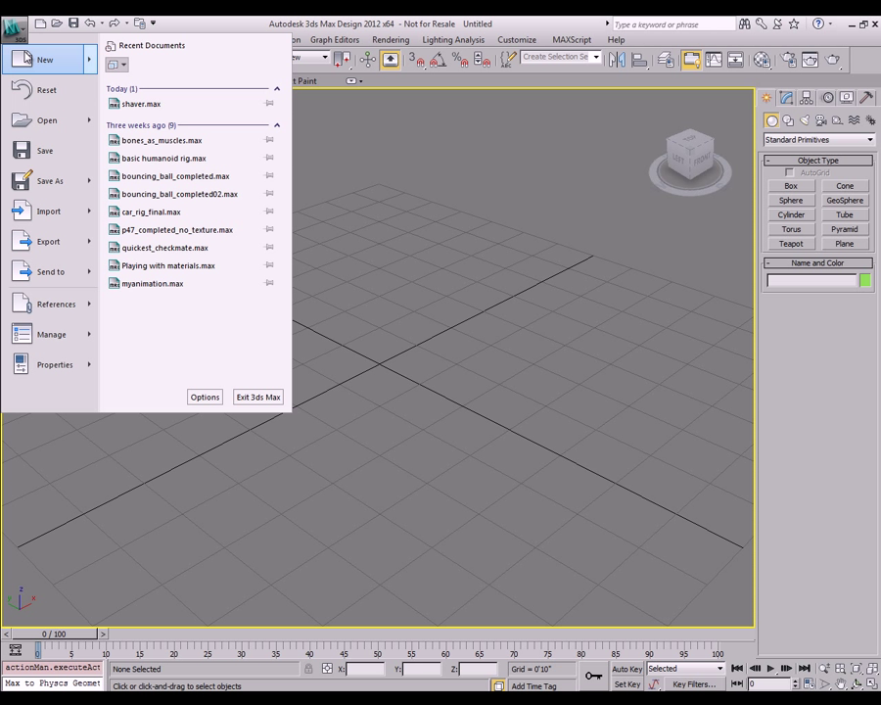
pyautogui.moveTo(71, 208)
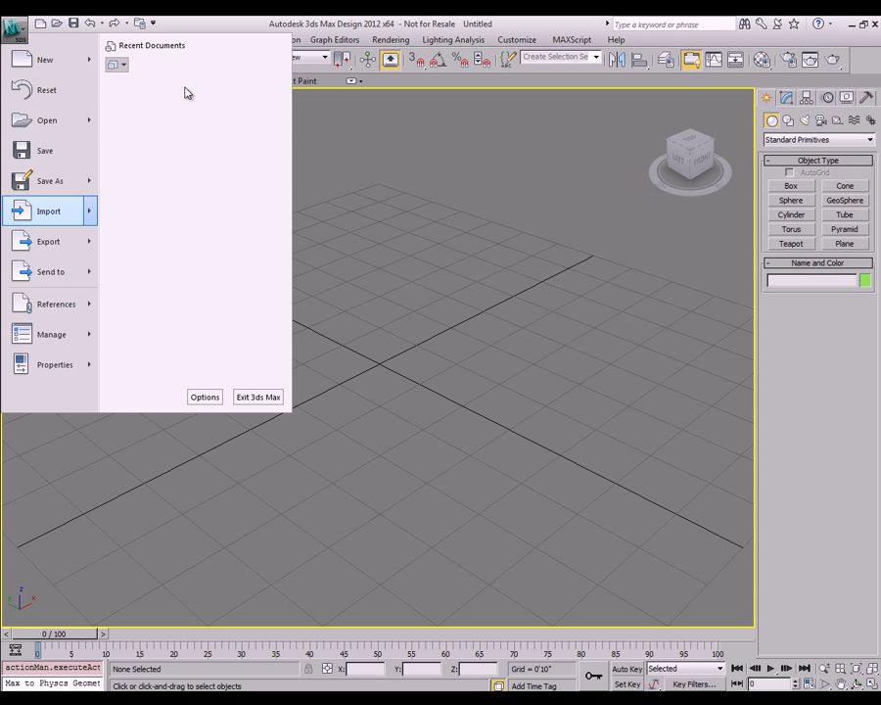
pyautogui.click(123, 65)
pyautogui.click(266, 108)
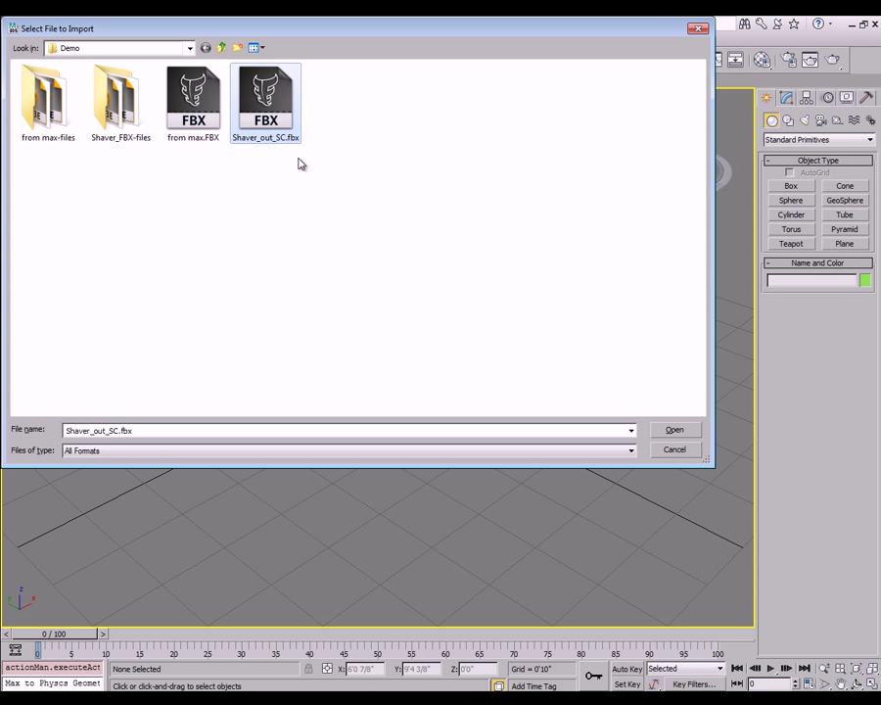
pyautogui.click(665, 432)
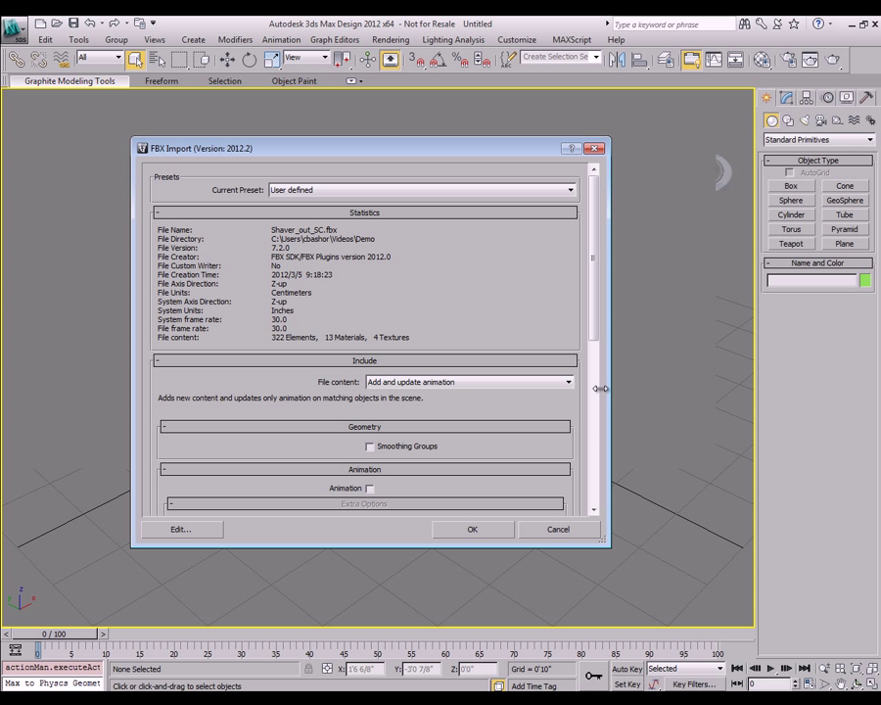
# Apply the Autodesk Media & Entertainment preset, exclude animation, include cameras, and import
pyautogui.click(386, 190)
pyautogui.click(380, 211)
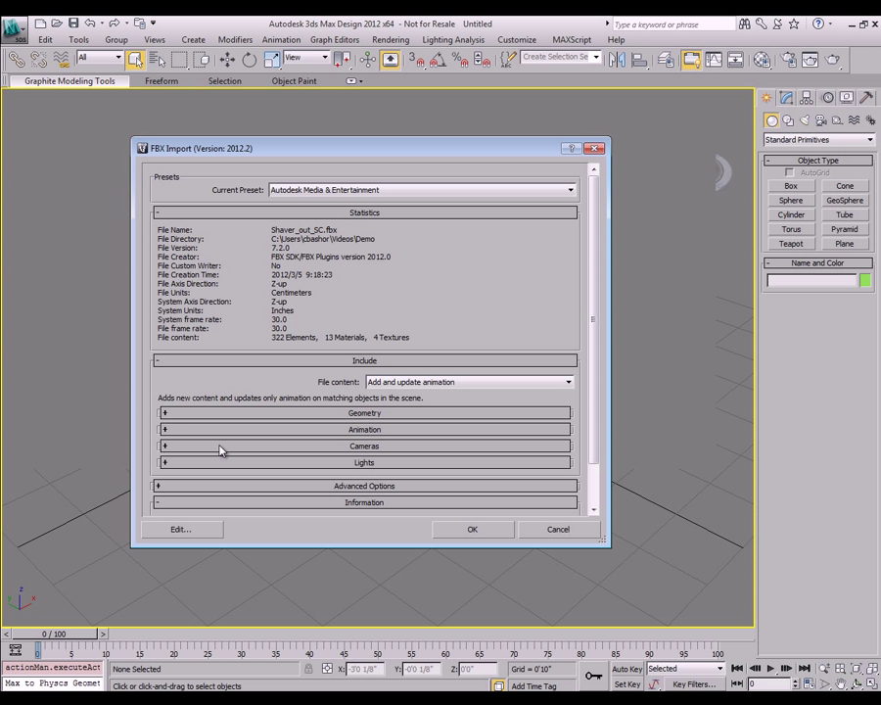
pyautogui.click(164, 429)
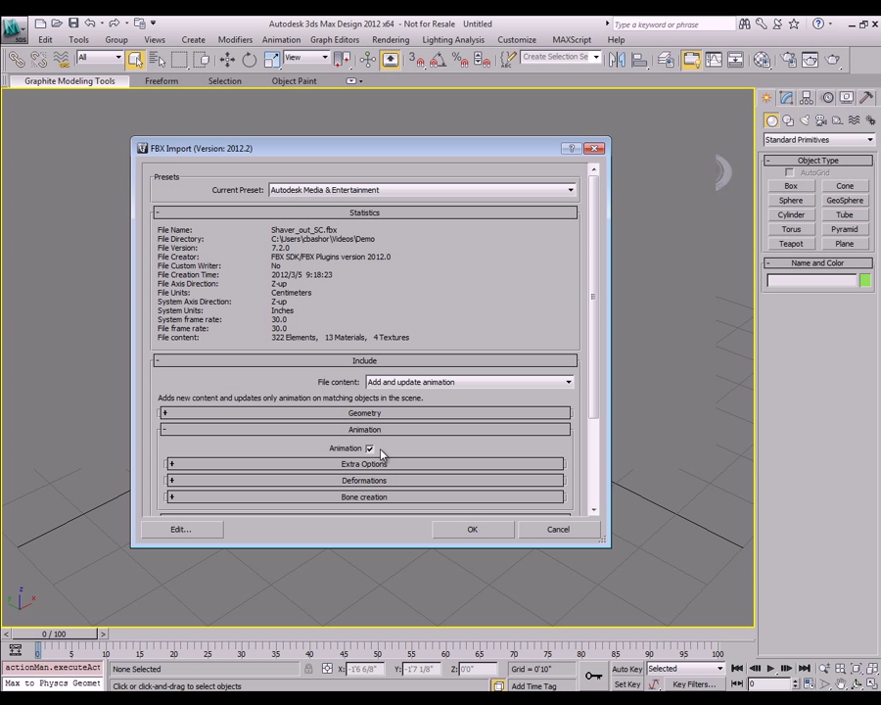
pyautogui.click(370, 448)
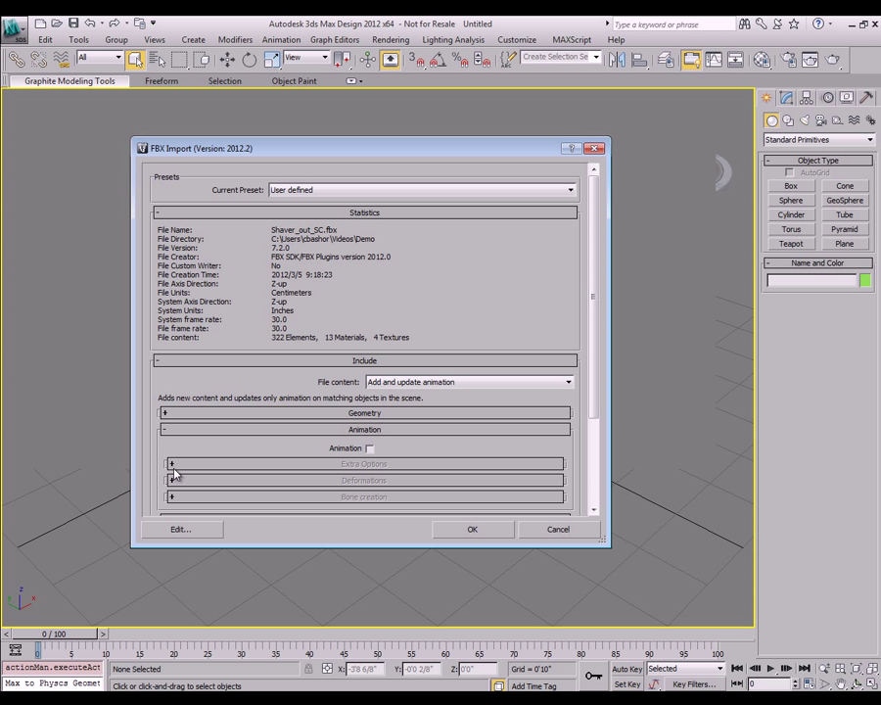
pyautogui.scroll(-4, 186, 468)
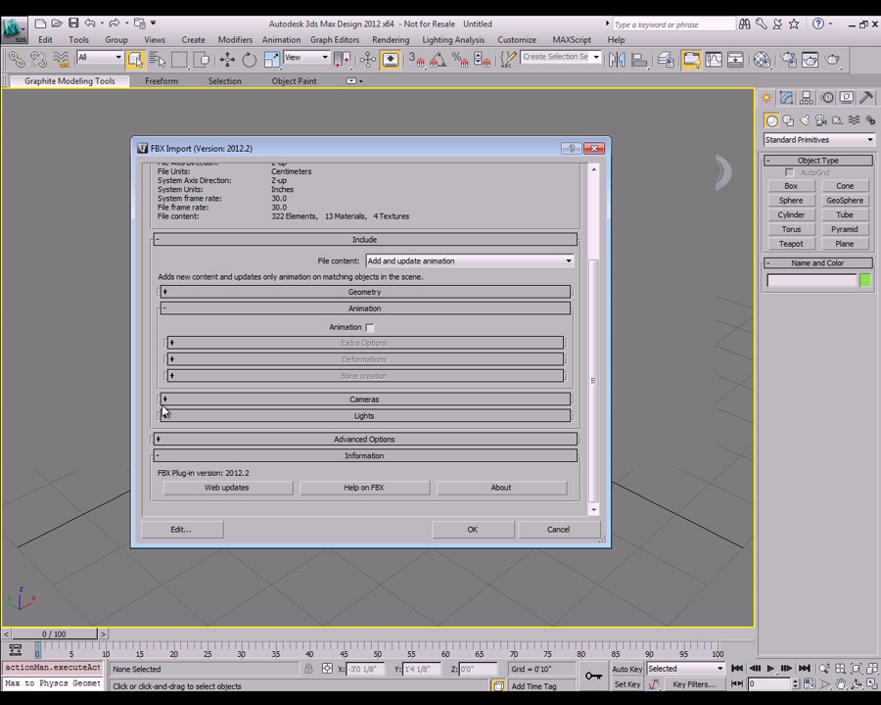
pyautogui.click(164, 399)
pyautogui.scroll(-1, 168, 438)
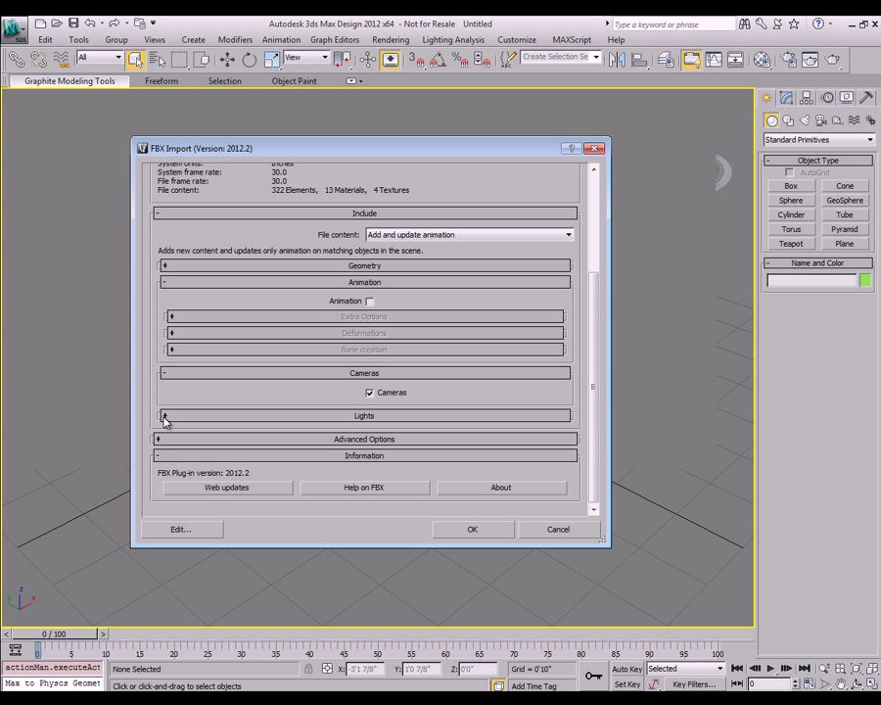
pyautogui.click(495, 534)
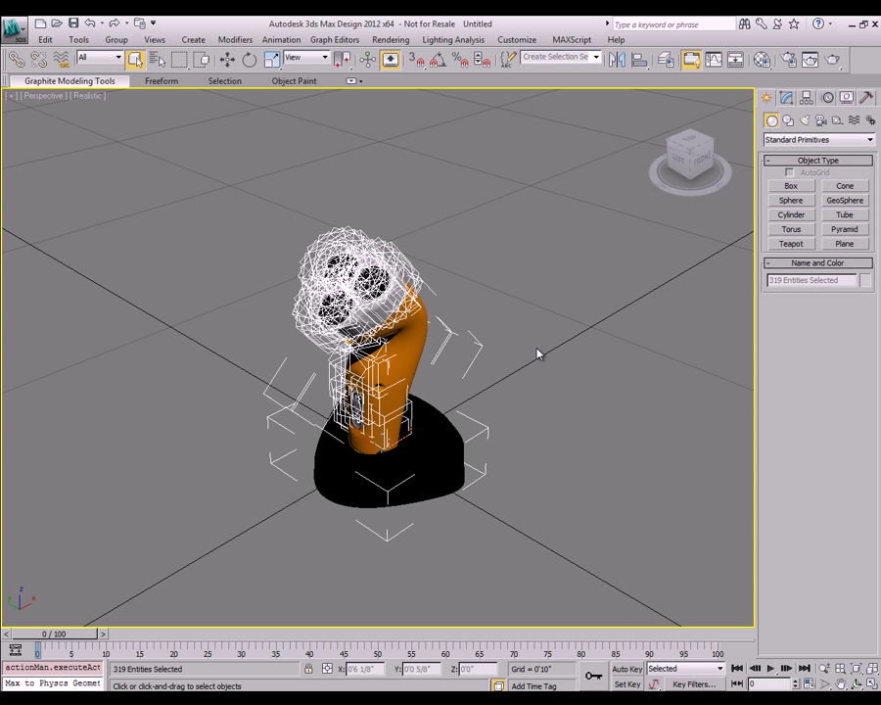
# Clear the selection and hide all helper objects by category
pyautogui.click(538, 354)
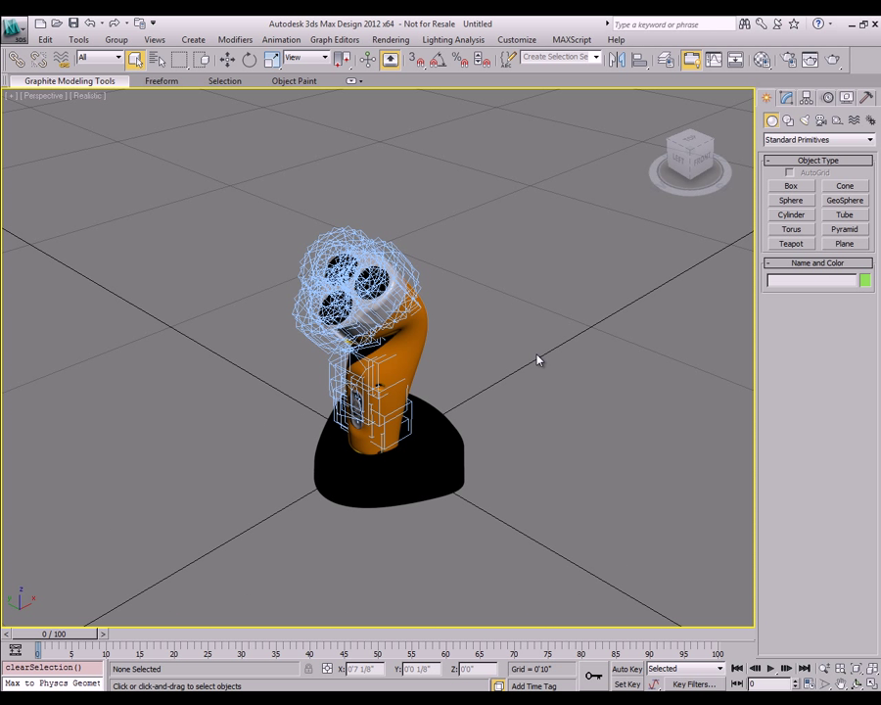
pyautogui.click(846, 99)
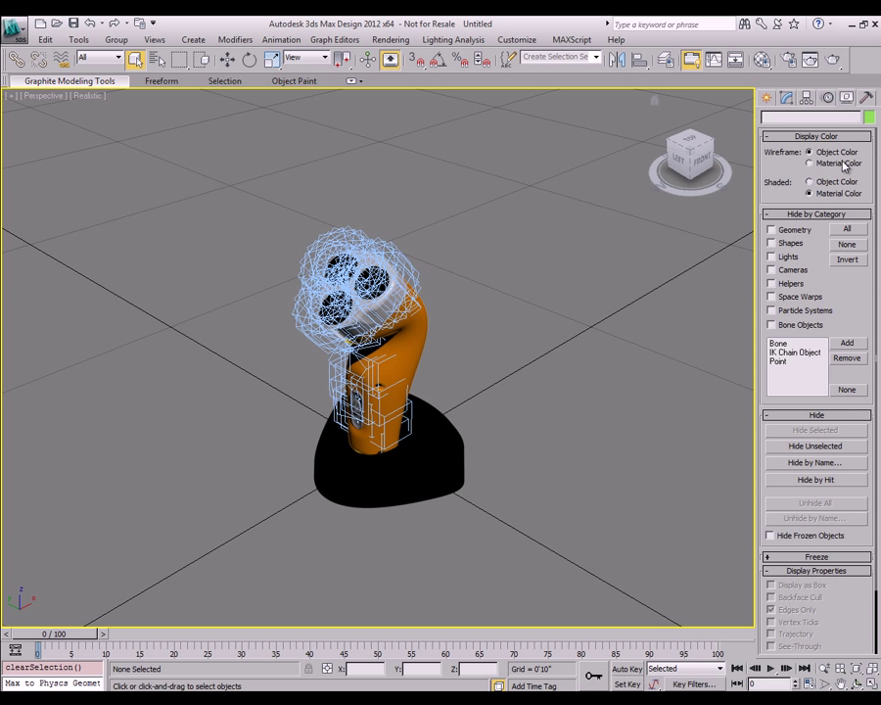
pyautogui.click(772, 283)
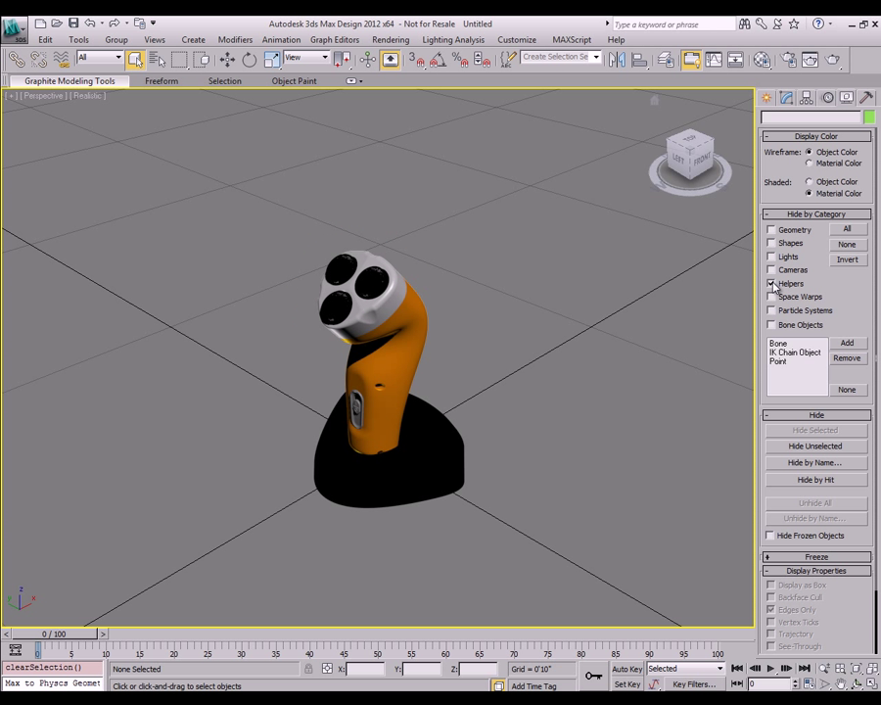
# Hide the shaver body, base parts and the head cover
pyautogui.moveTo(698, 149); pyautogui.dragTo(668, 149)
pyautogui.click(669, 149)
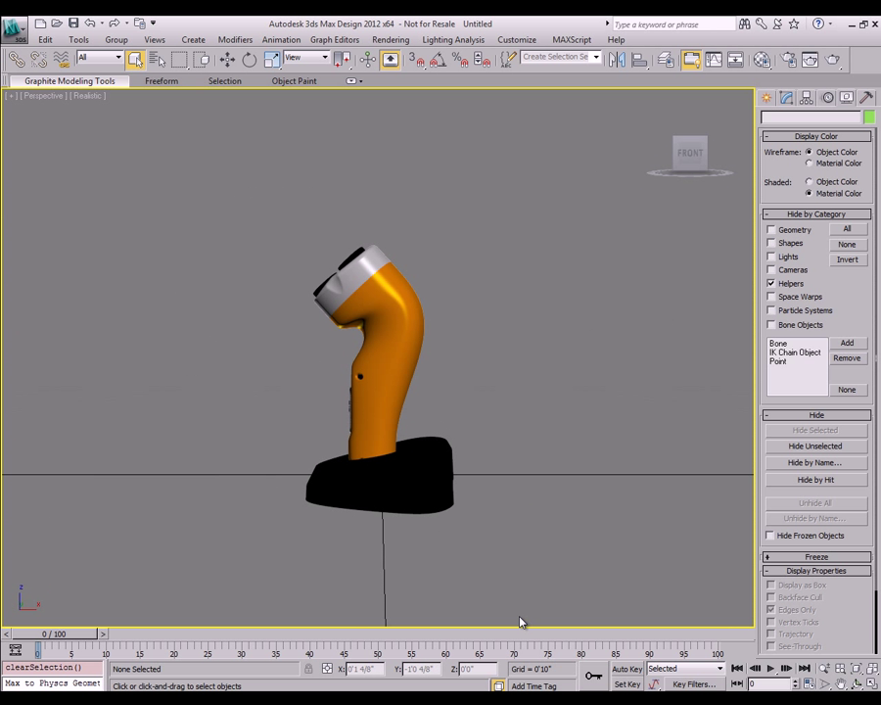
pyautogui.moveTo(259, 357); pyautogui.dragTo(246, 335)
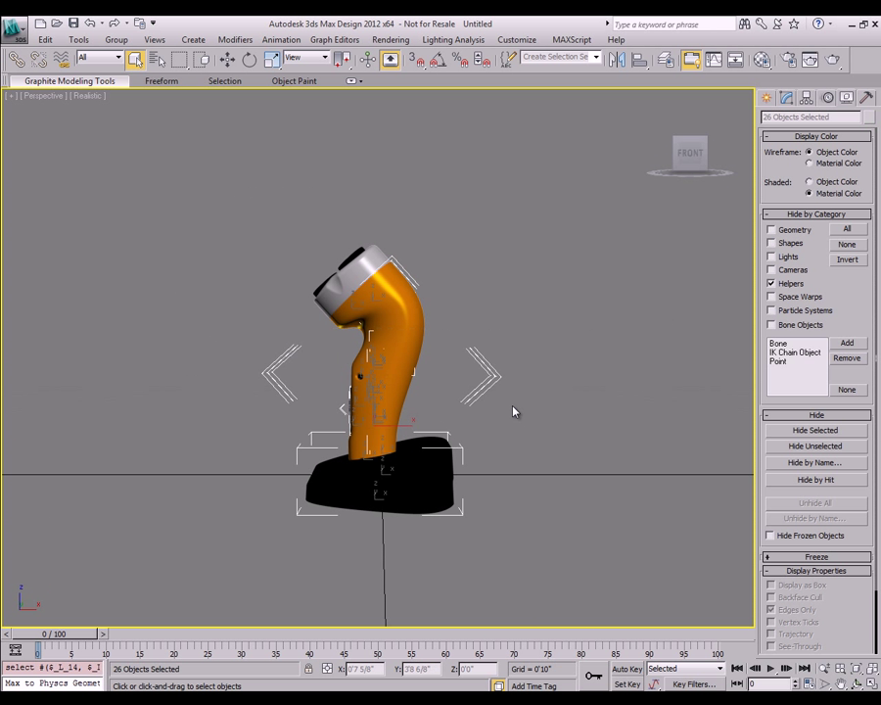
pyautogui.click(815, 429)
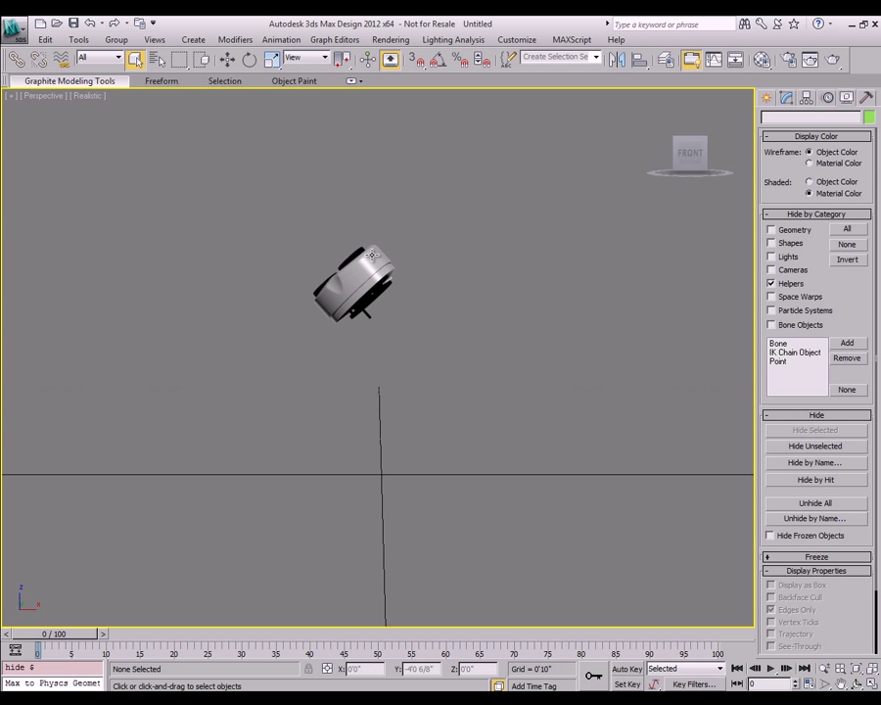
pyautogui.click(372, 254)
pyautogui.click(676, 142)
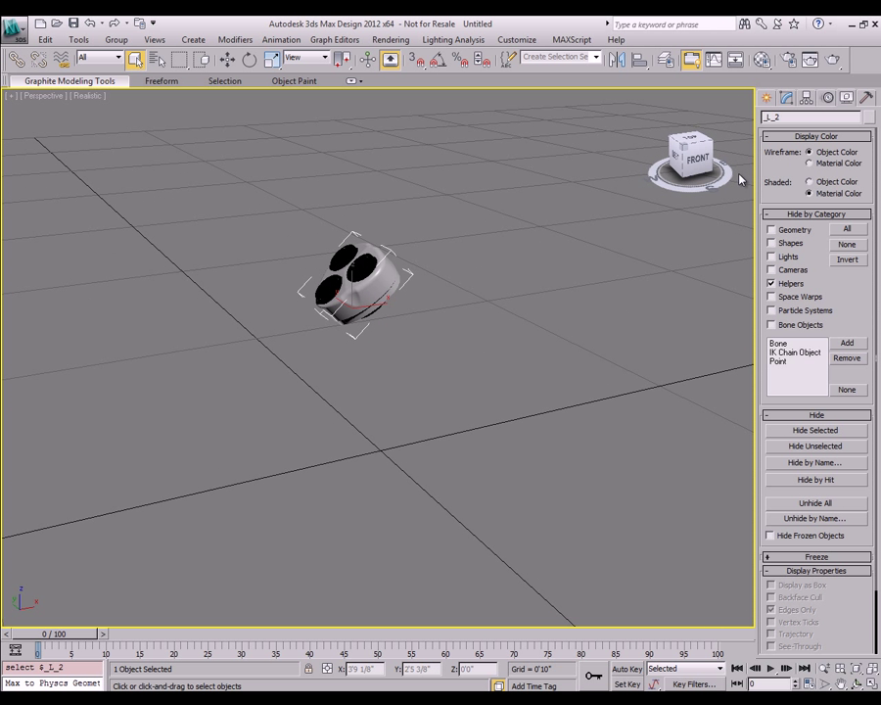
pyautogui.click(774, 429)
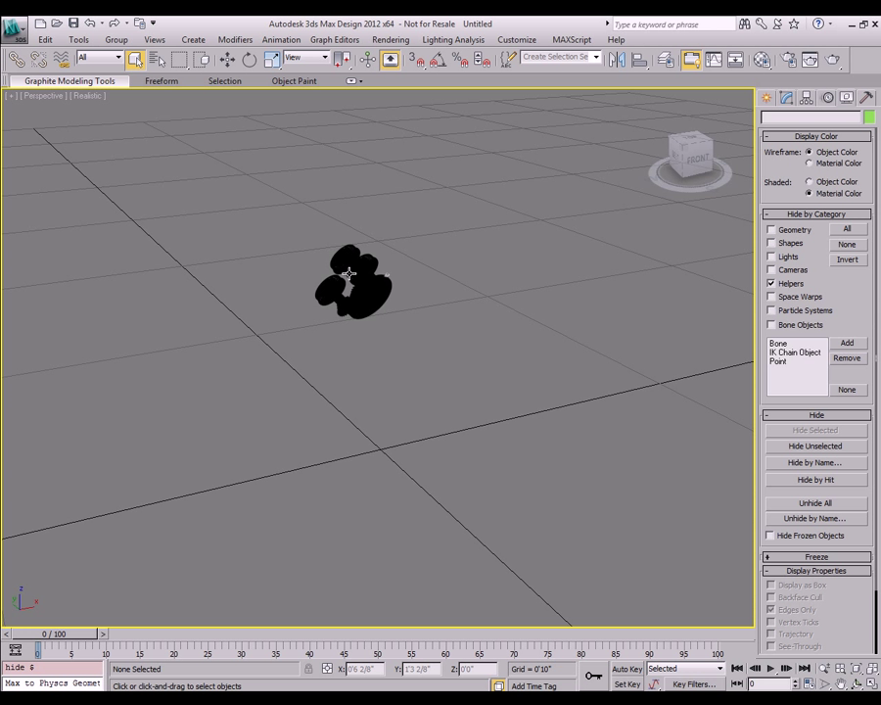
# Select the three head caps and hide them to expose the cutters
pyautogui.scroll(5, 407, 291)
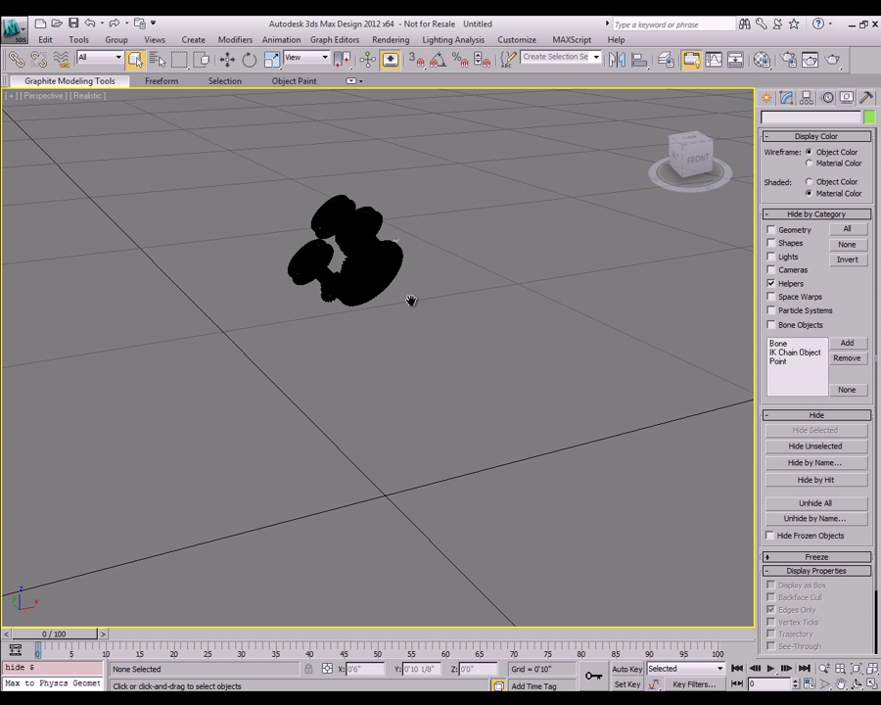
pyautogui.scroll(1, 528, 323)
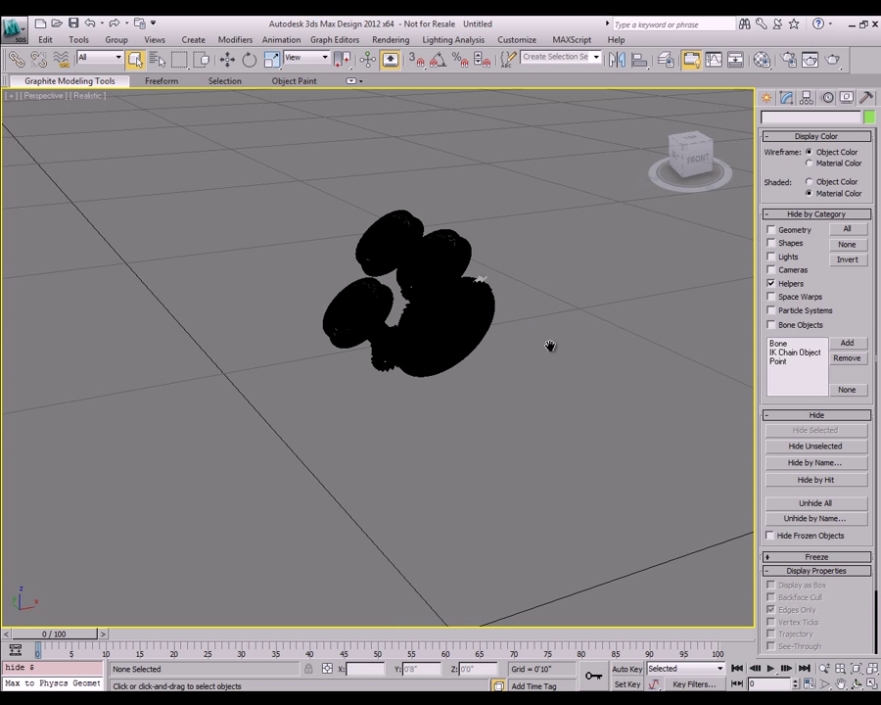
pyautogui.click(431, 227)
pyautogui.keyDown('ctrl'); pyautogui.click(466, 239); pyautogui.keyUp('ctrl')
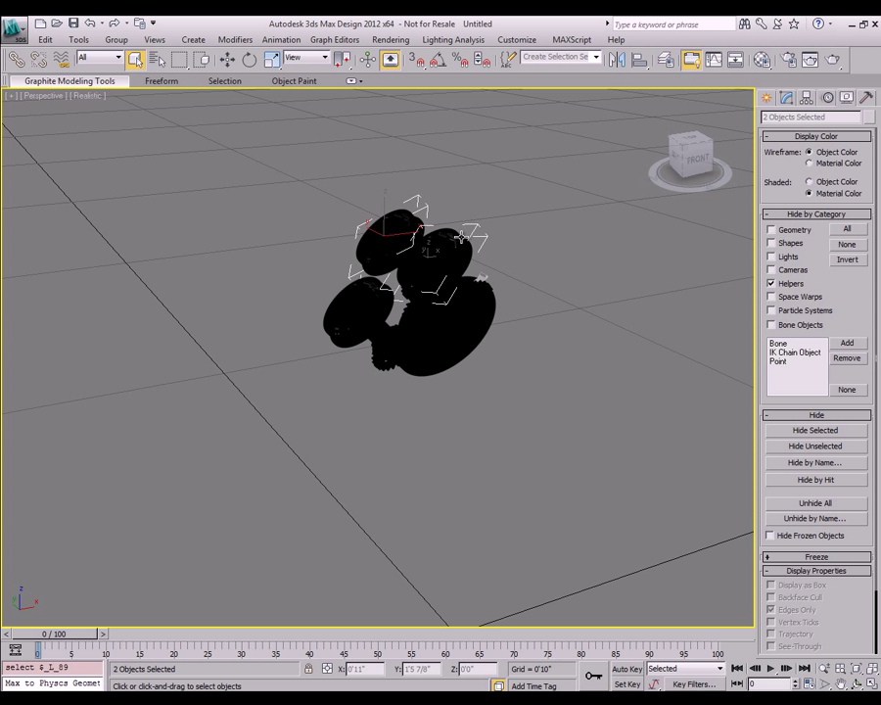
pyautogui.keyDown('ctrl'); pyautogui.click(330, 334); pyautogui.keyUp('ctrl')
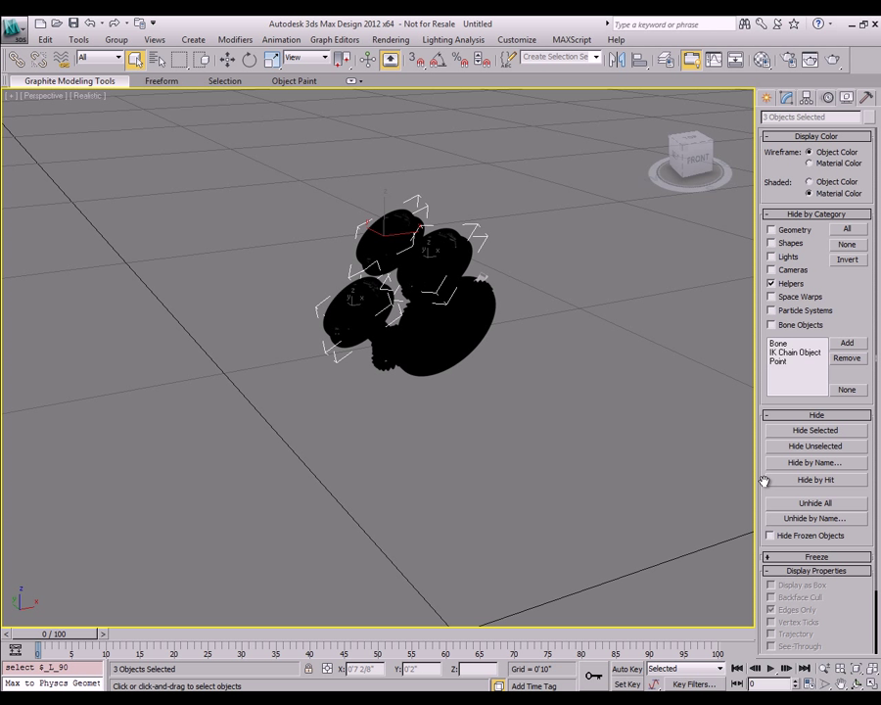
pyautogui.click(803, 432)
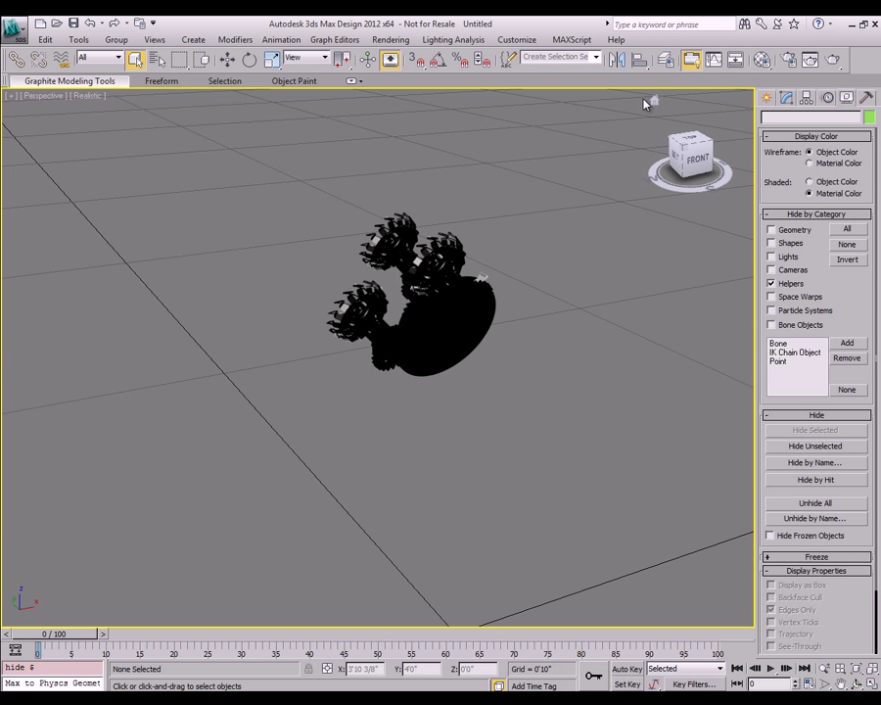
# Assign the white Wall Paint material to all 66 exposed cutter and gear objects
pyautogui.press('m')
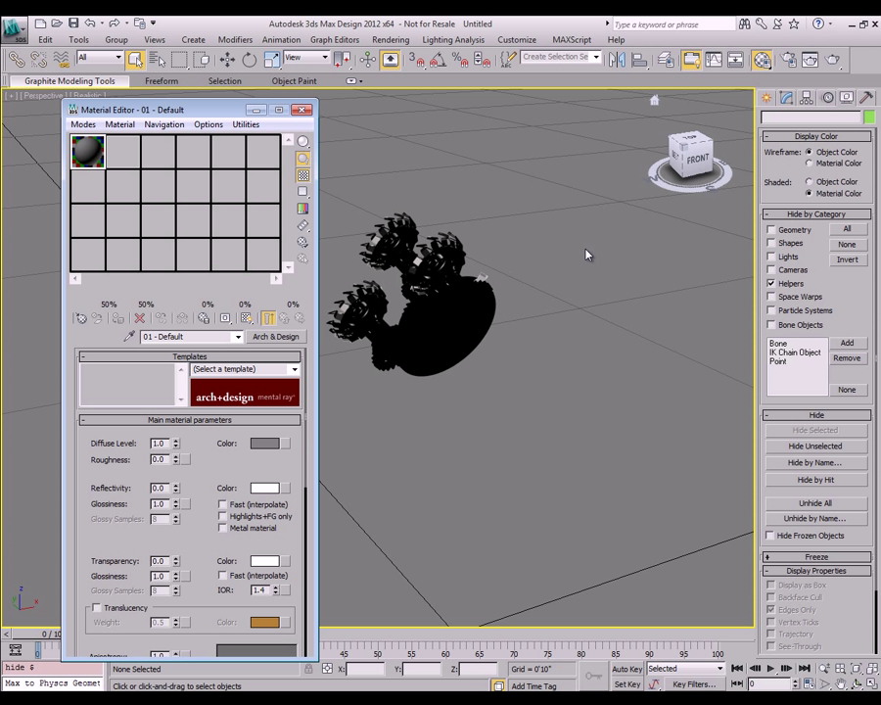
pyautogui.moveTo(192, 110); pyautogui.dragTo(155, 109)
pyautogui.click(117, 184)
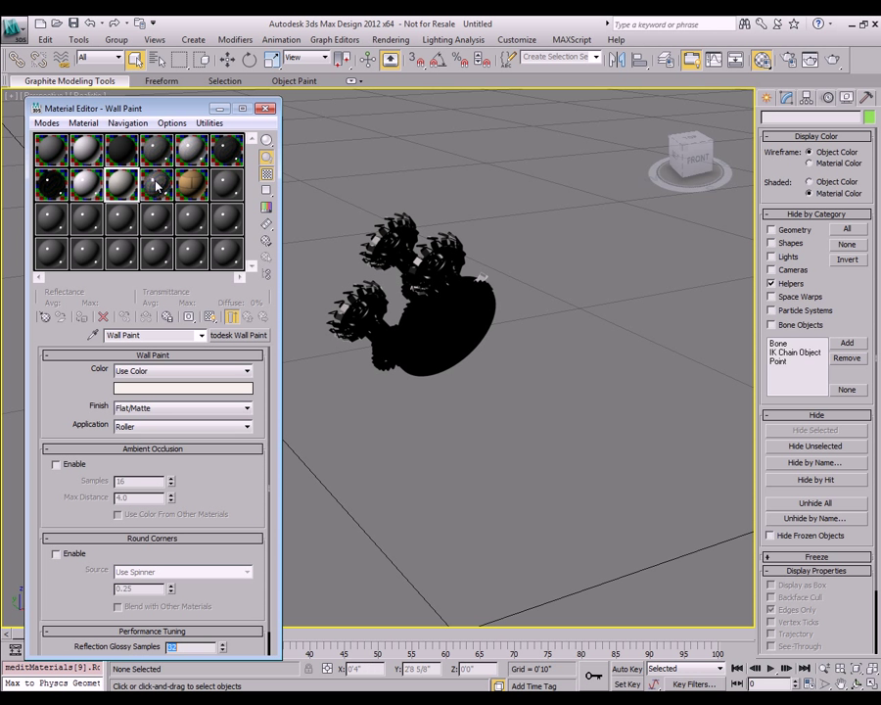
pyautogui.moveTo(301, 166); pyautogui.dragTo(602, 447)
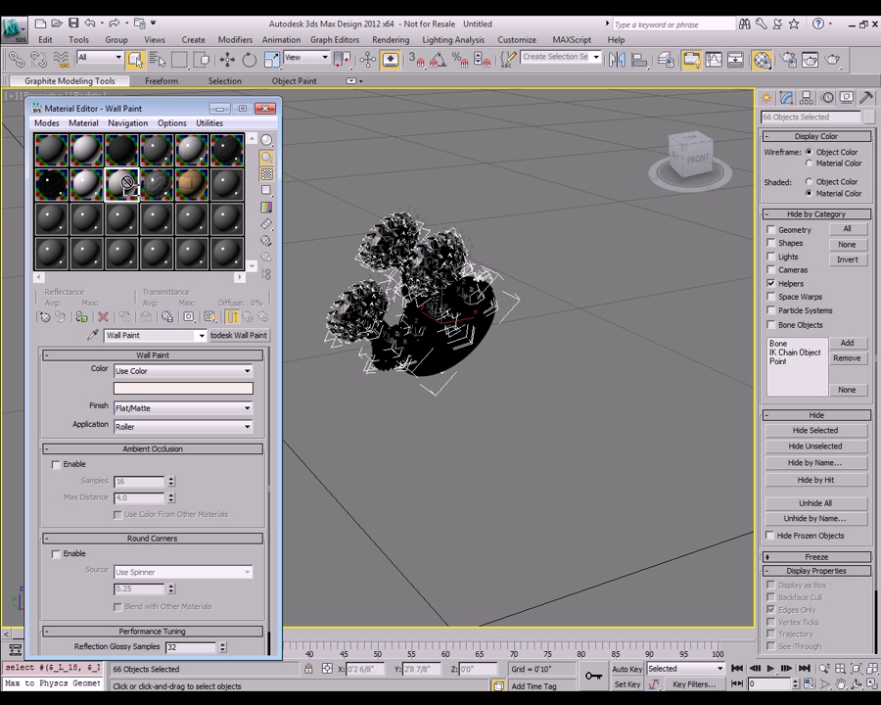
pyautogui.moveTo(134, 193)
pyautogui.mouseDown()
pyautogui.moveTo(200, 145)
pyautogui.moveTo(392, 231)
pyautogui.moveTo(367, 359)
pyautogui.mouseUp()
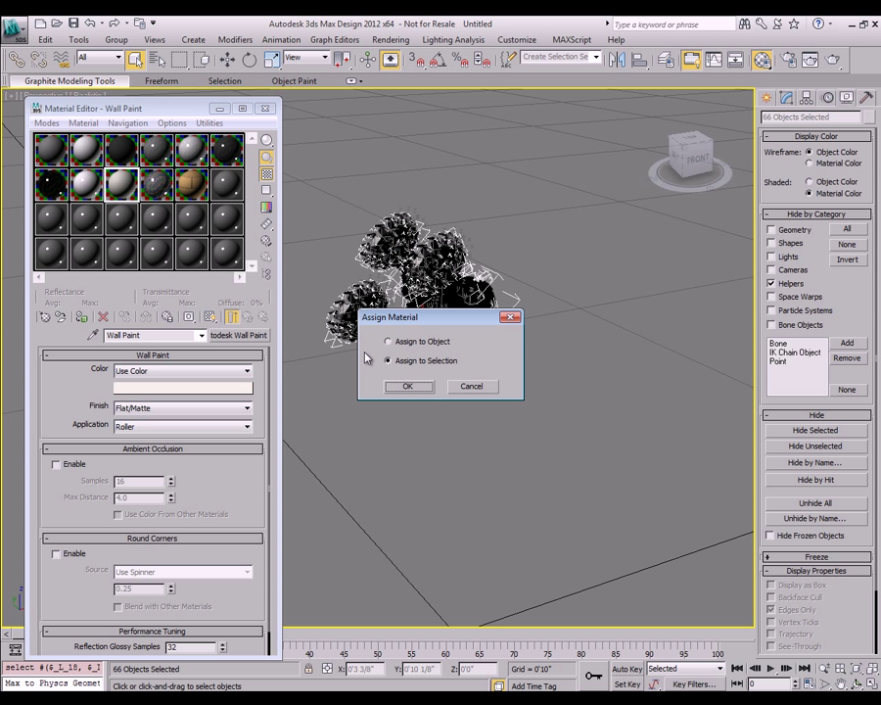
pyautogui.click(409, 387)
pyautogui.click(382, 412)
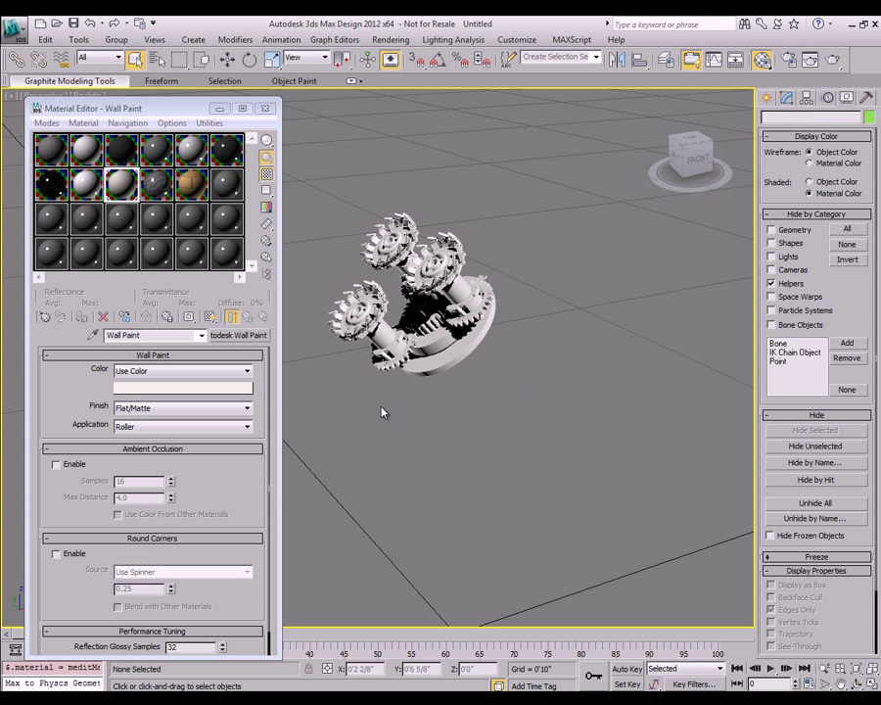
# Hide the neighbouring gear parts, including the left gear, leaving one cutter assembly
pyautogui.click(265, 108)
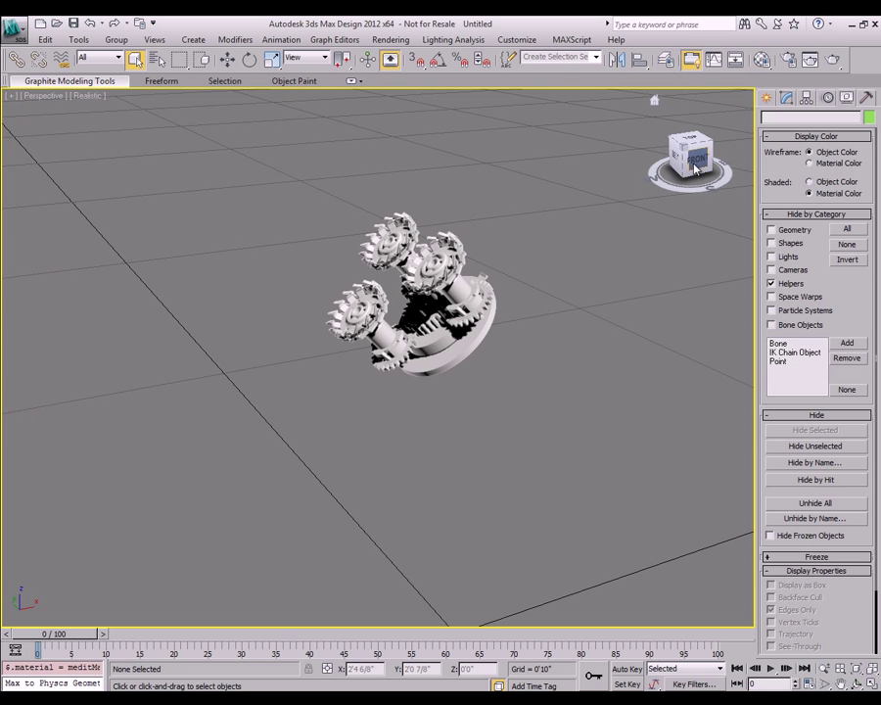
pyautogui.moveTo(696, 168); pyautogui.dragTo(569, 172)
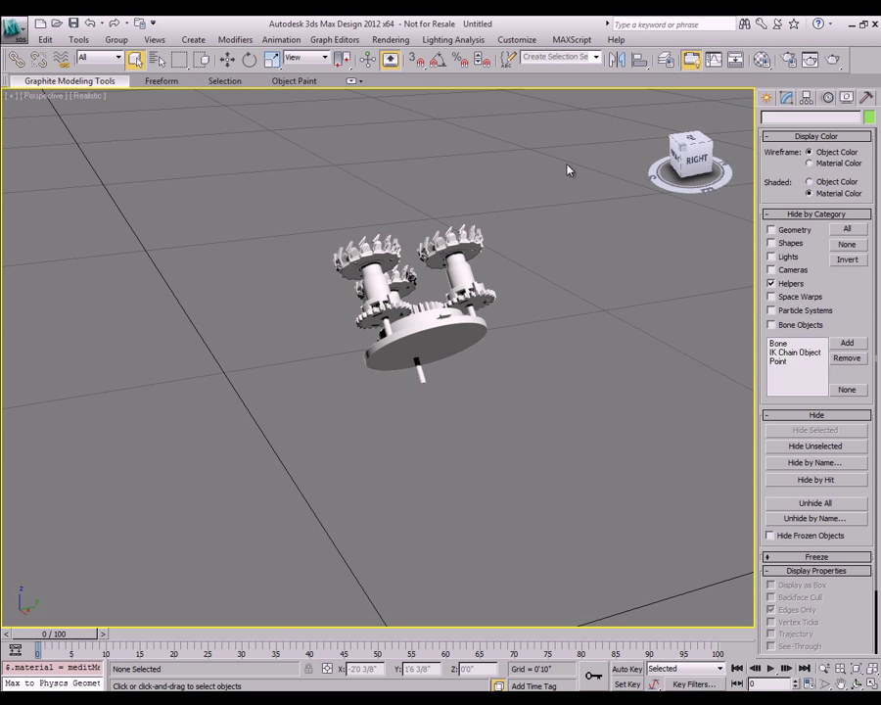
pyautogui.moveTo(430, 401); pyautogui.dragTo(335, 286)
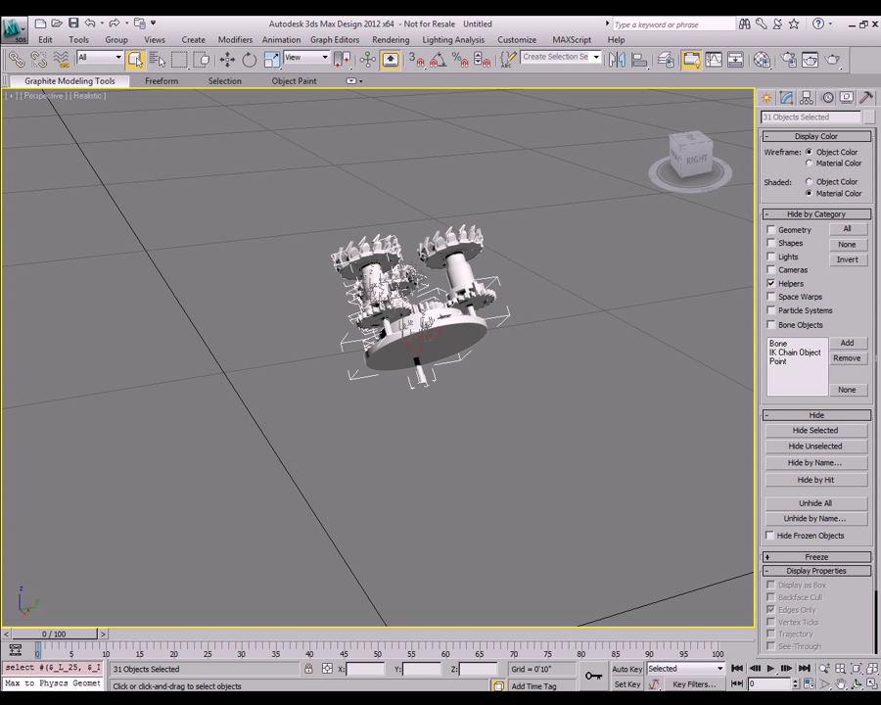
pyautogui.click(840, 431)
pyautogui.moveTo(402, 300); pyautogui.dragTo(333, 237)
pyautogui.click(820, 433)
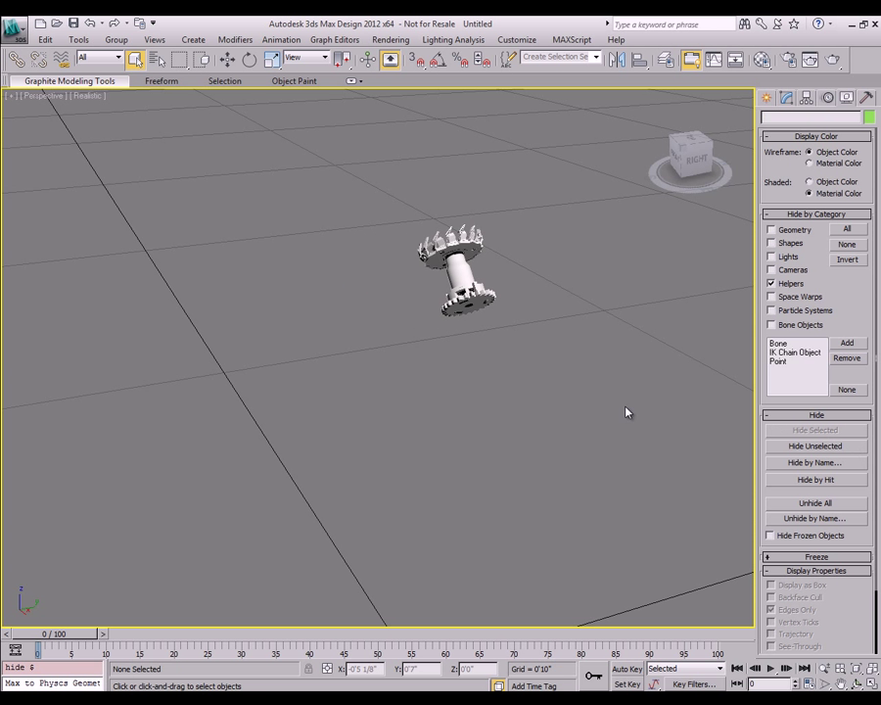
# Orbit and zoom to an angled close view of the remaining cutter assembly
pyautogui.moveTo(700, 176); pyautogui.dragTo(610, 171)
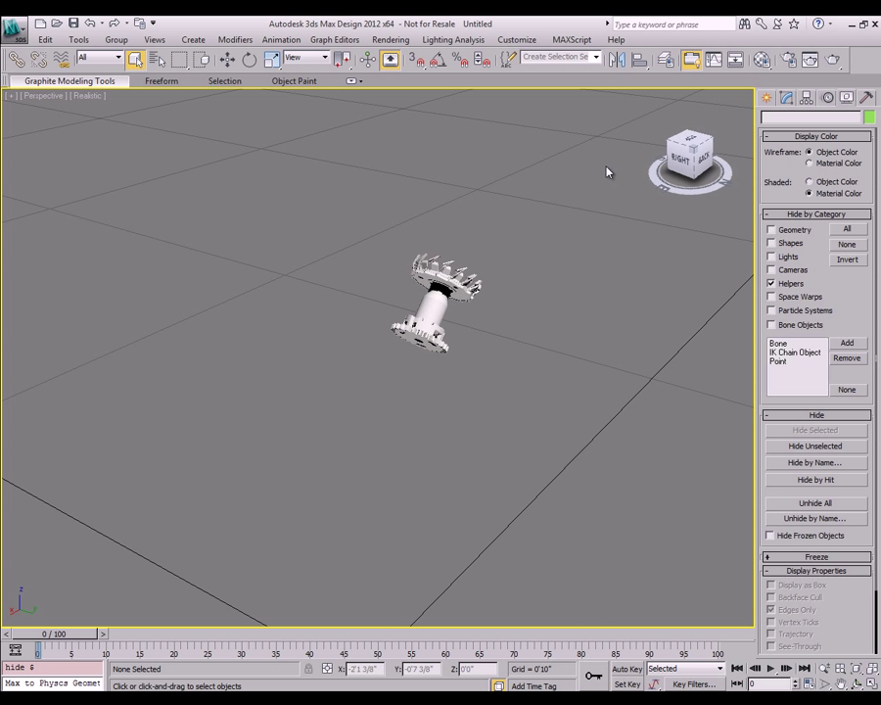
pyautogui.scroll(5, 486, 304)
pyautogui.moveTo(543, 302); pyautogui.dragTo(477, 320, button='middle')
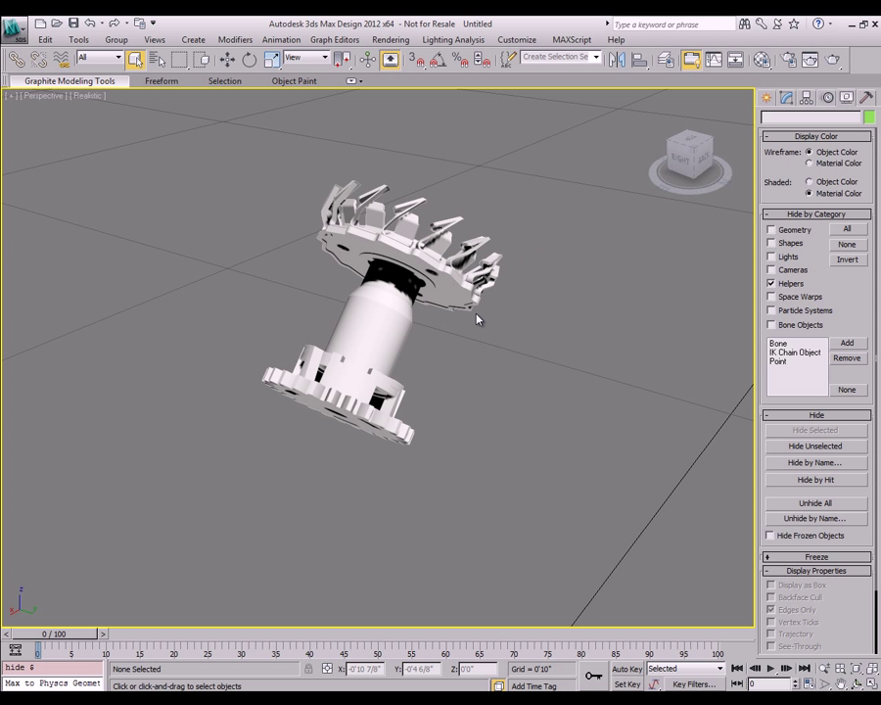
pyautogui.moveTo(689, 159); pyautogui.dragTo(665, 155)
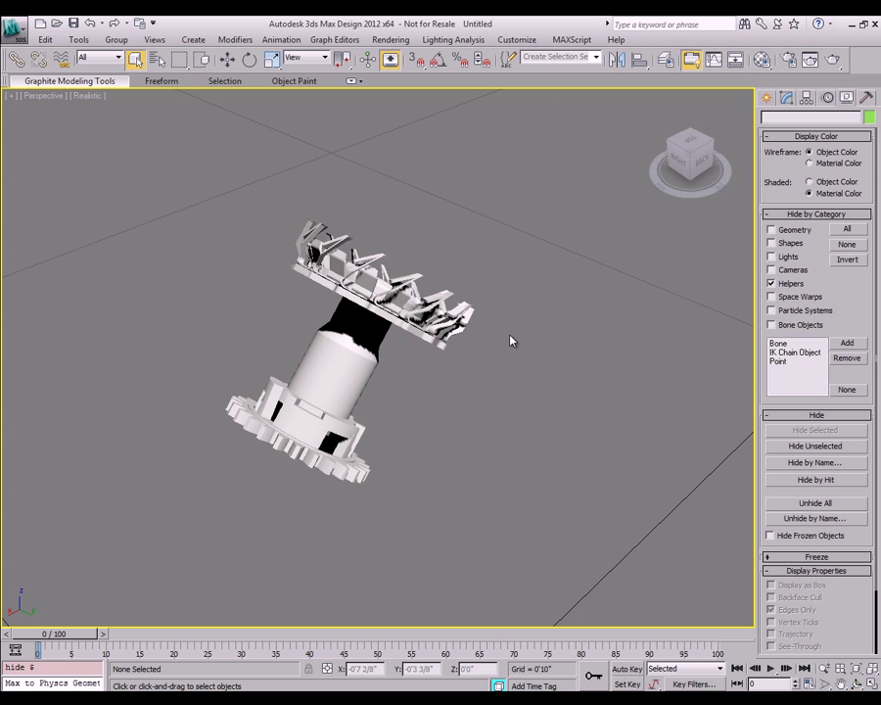
pyautogui.moveTo(510, 340); pyautogui.dragTo(537, 301, button='middle')
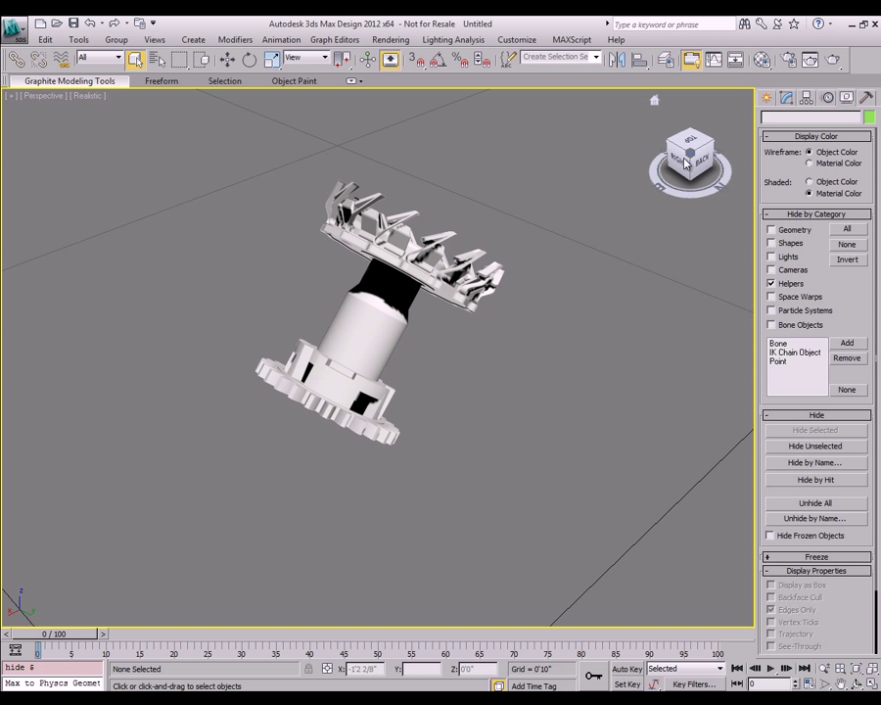
# Link the 15 top crown pieces to their parent _L_40 with Select and Link
pyautogui.moveTo(691, 155); pyautogui.dragTo(616, 144)
pyautogui.moveTo(437, 170); pyautogui.dragTo(353, 184)
pyautogui.moveTo(709, 157); pyautogui.dragTo(693, 169)
pyautogui.click(17, 58)
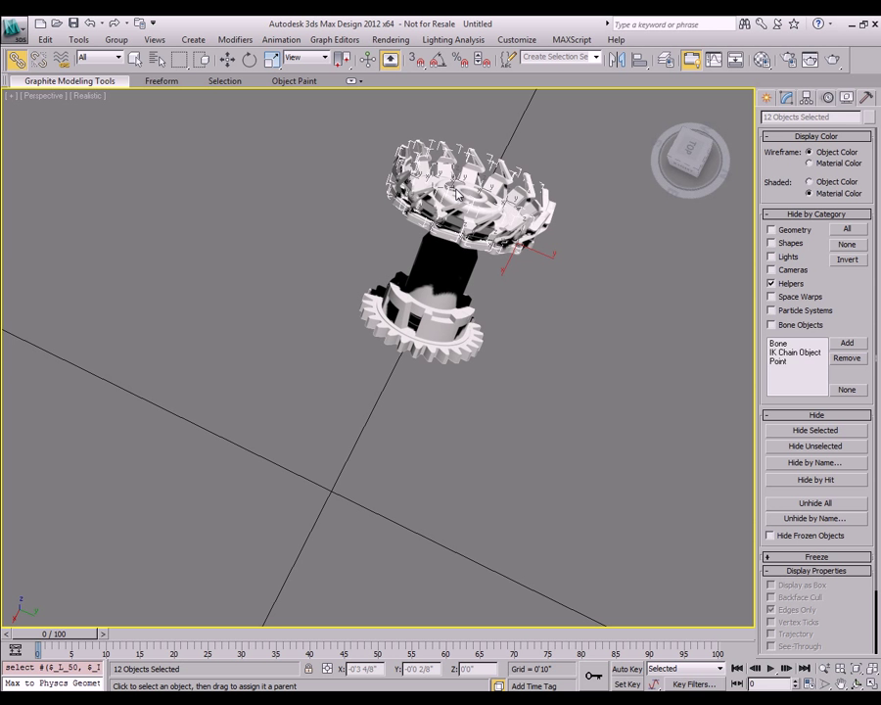
pyautogui.moveTo(370, 130); pyautogui.dragTo(370, 130)
pyautogui.keyDown('alt'); pyautogui.moveTo(370, 130); pyautogui.dragTo(606, 139, button='middle'); pyautogui.keyUp('alt')
pyautogui.moveTo(690, 149); pyautogui.dragTo(706, 119)
pyautogui.moveTo(624, 126); pyautogui.dragTo(350, 164)
pyautogui.keyDown('alt'); pyautogui.moveTo(350, 165); pyautogui.dragTo(448, 124, button='middle'); pyautogui.keyUp('alt')
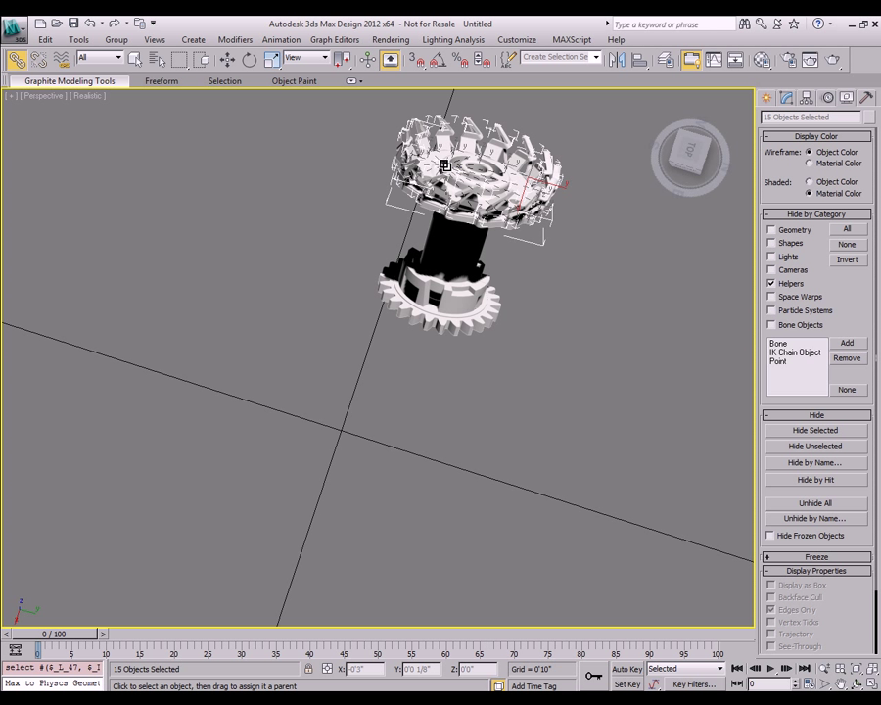
pyautogui.moveTo(443, 166); pyautogui.dragTo(480, 161)
pyautogui.click(624, 188)
# Link top gear _L_46 to its parent, _L_44 to _L_43, and _L_43 to lower gear _L_42
pyautogui.hotkey('ctrl', 'z')
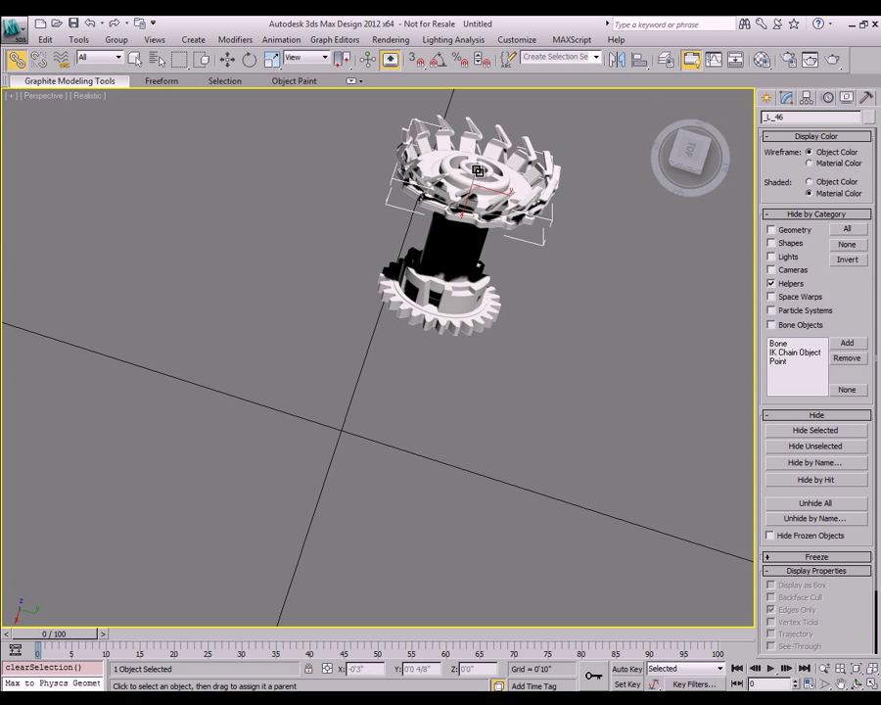
pyautogui.moveTo(686, 152); pyautogui.dragTo(696, 110)
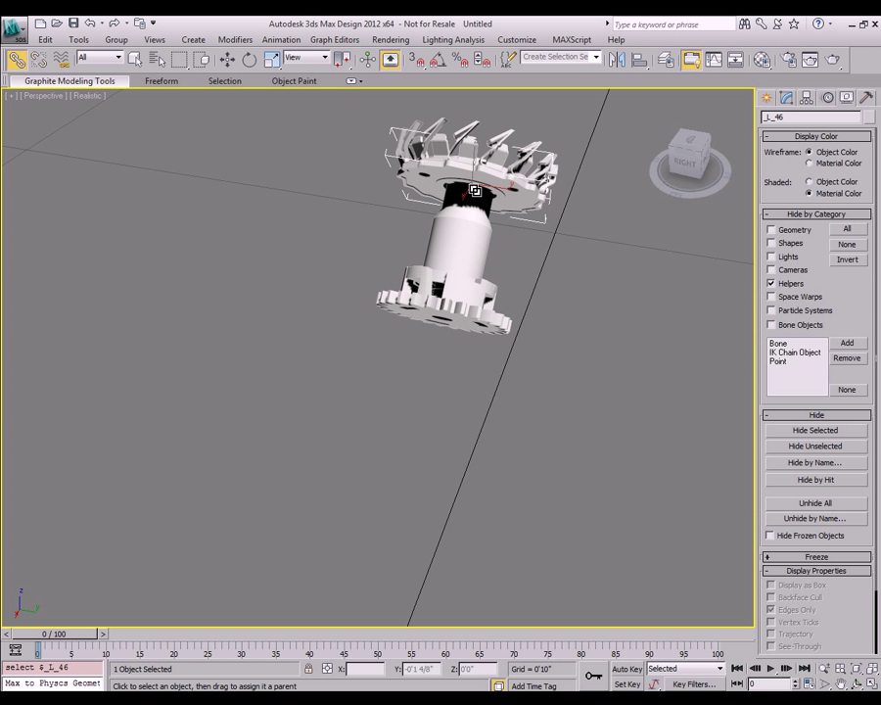
pyautogui.moveTo(465, 217); pyautogui.dragTo(470, 245)
pyautogui.click(541, 247)
pyautogui.click(507, 252)
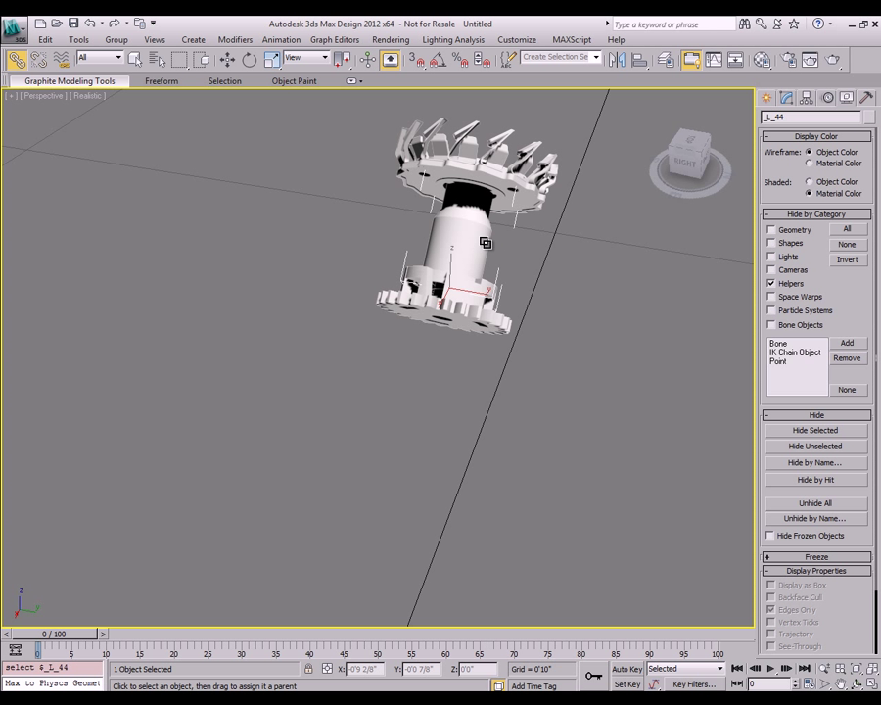
pyautogui.moveTo(468, 291); pyautogui.dragTo(505, 291)
pyautogui.click(536, 290)
pyautogui.click(505, 290)
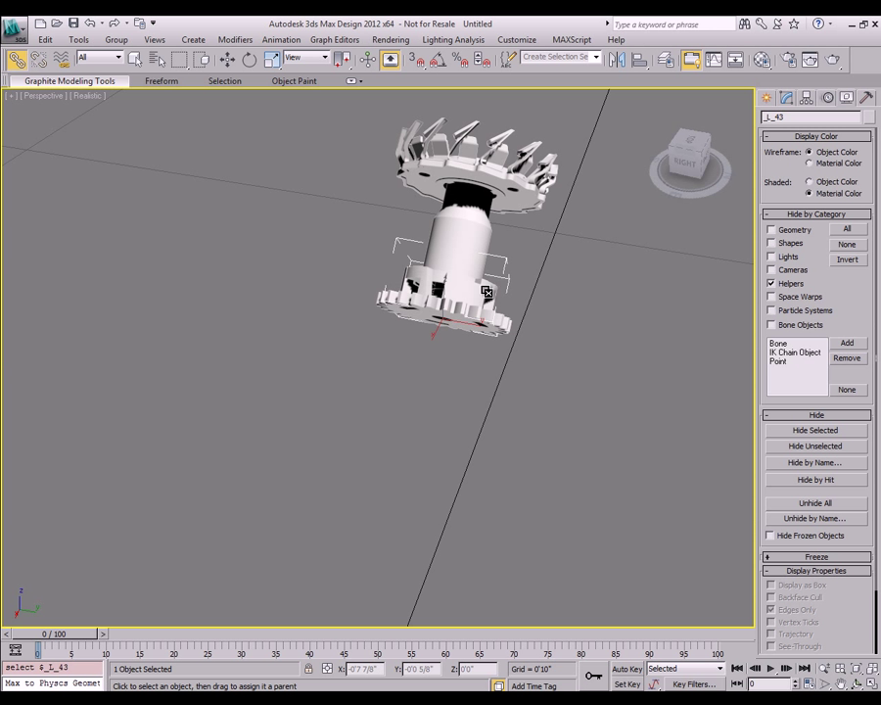
pyautogui.moveTo(489, 311); pyautogui.dragTo(480, 167)
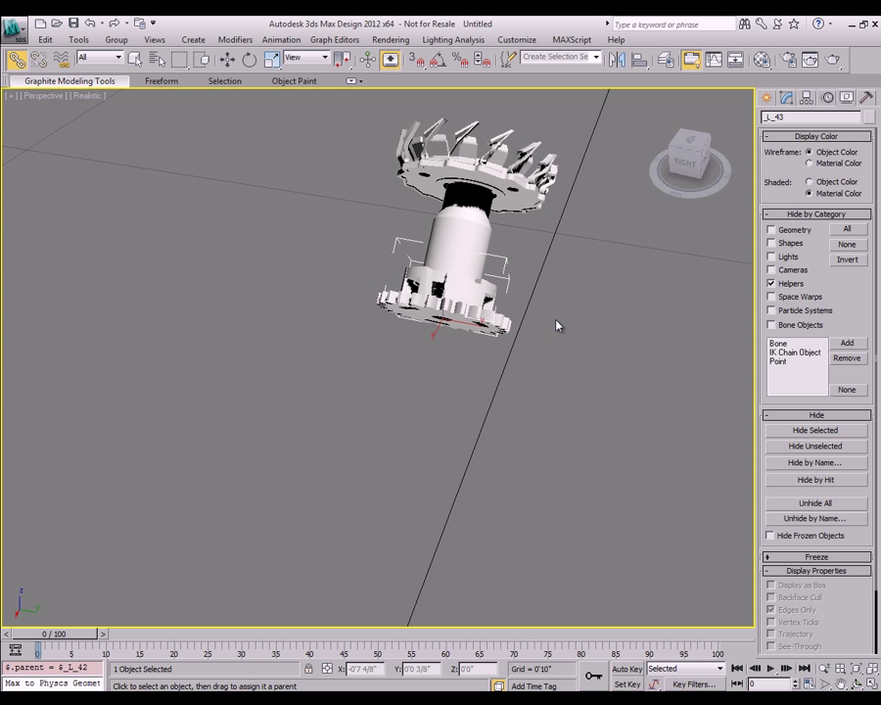
pyautogui.click(557, 324)
pyautogui.moveTo(685, 157); pyautogui.dragTo(657, 151)
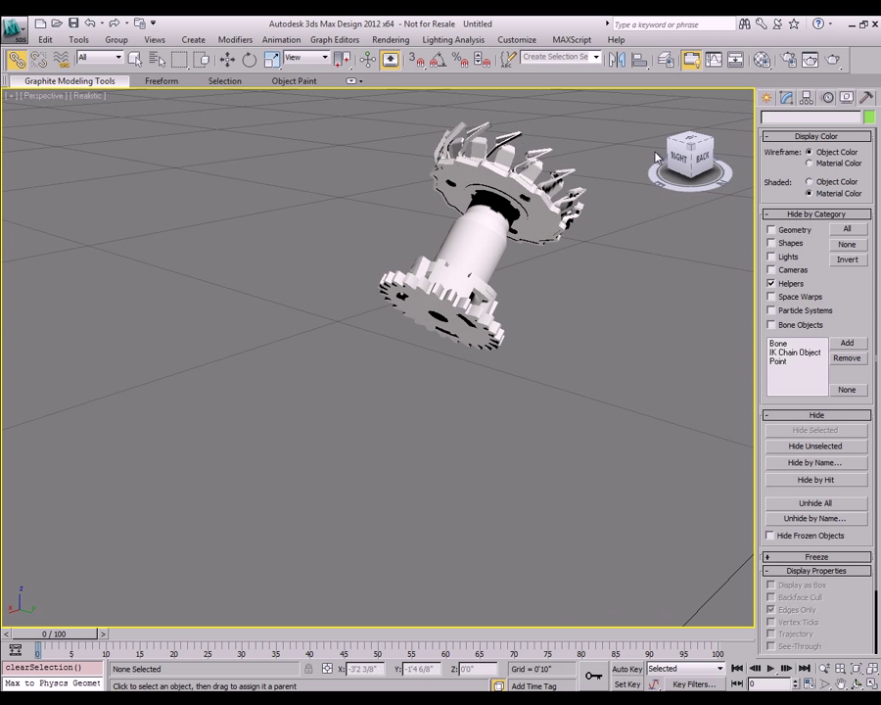
# Test-rotate lower gear _L_42 to check the linked parts turn with it
pyautogui.click(484, 337)
pyautogui.click(250, 60)
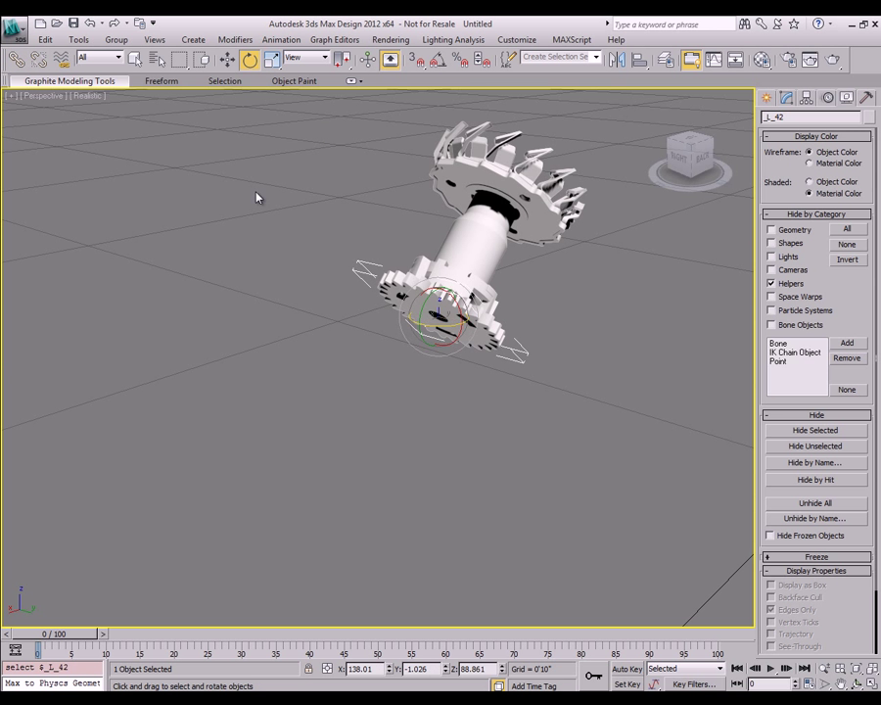
pyautogui.moveTo(436, 326); pyautogui.dragTo(419, 324)
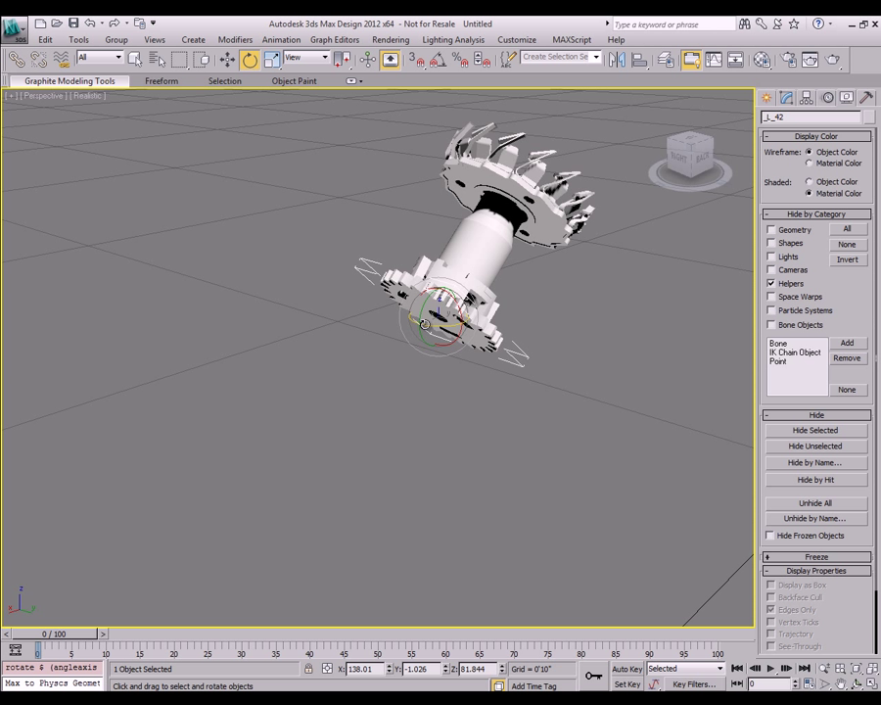
pyautogui.click(561, 329)
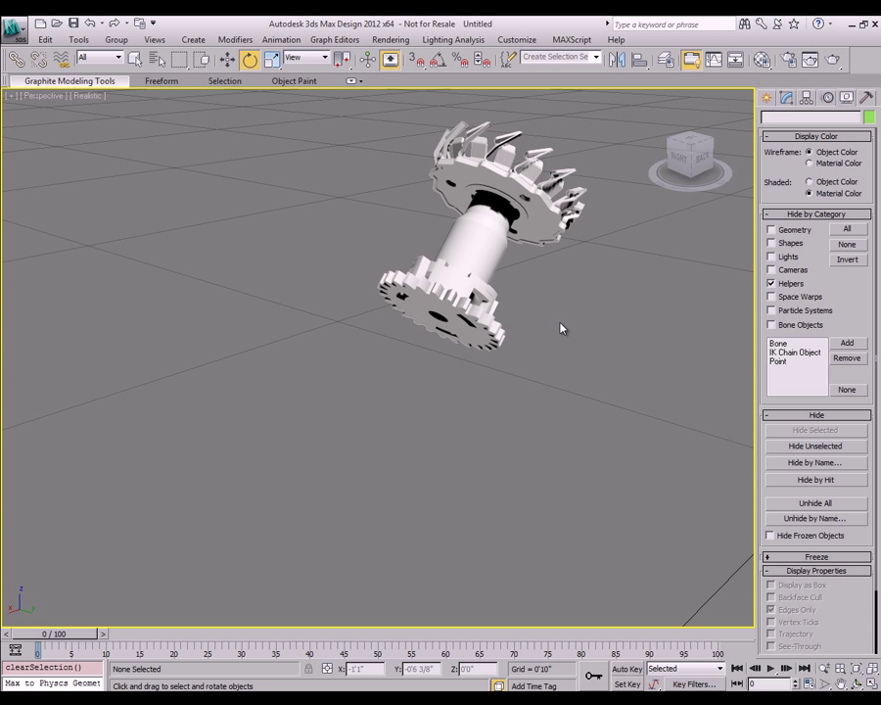
# Set the reference coordinate system to Local, test-rotate _L_42 again, then undo
pyautogui.click(307, 57)
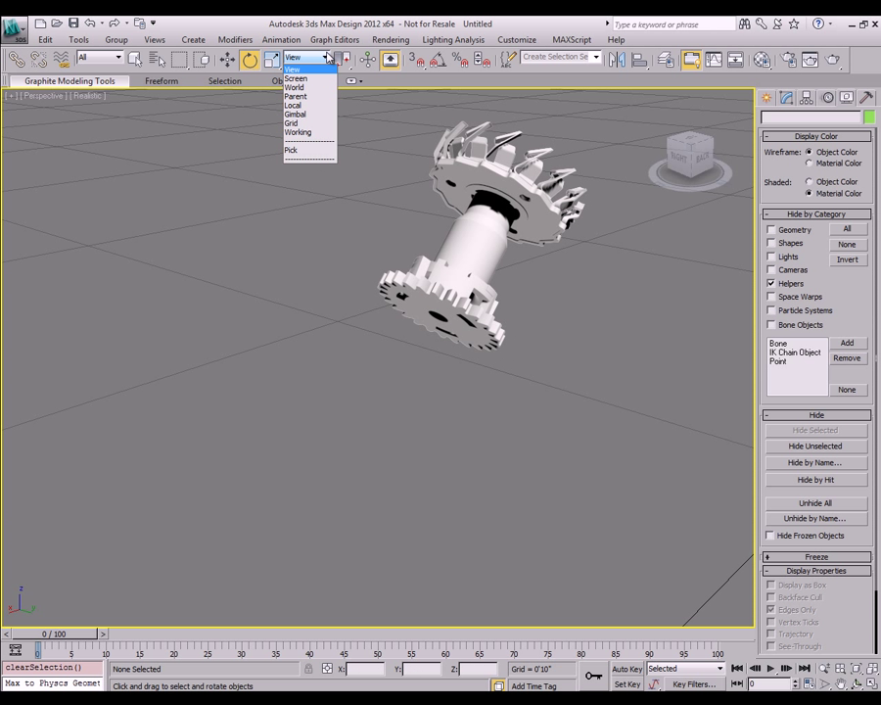
pyautogui.click(294, 105)
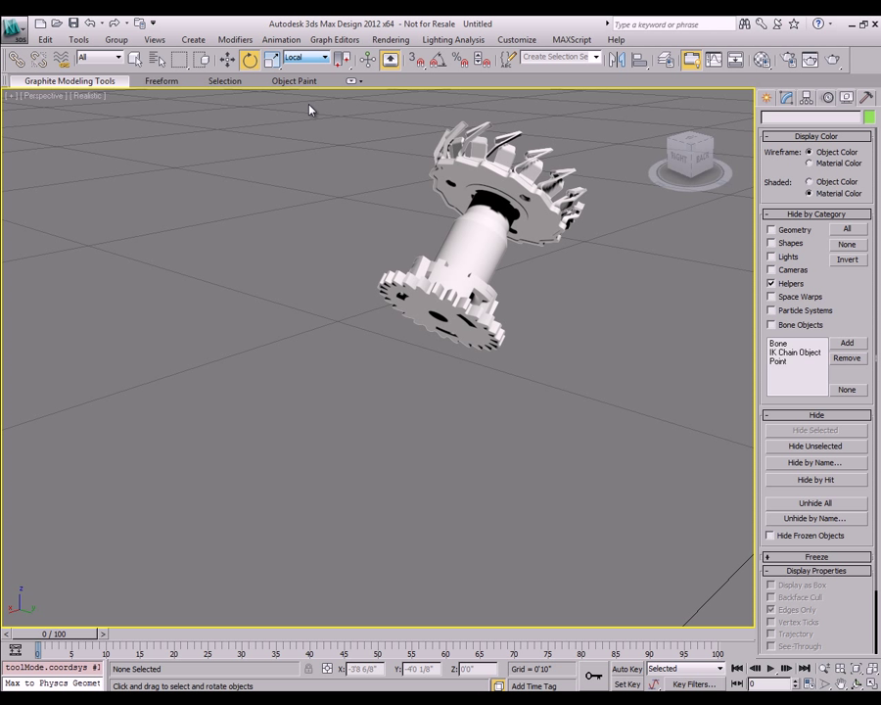
pyautogui.click(445, 312)
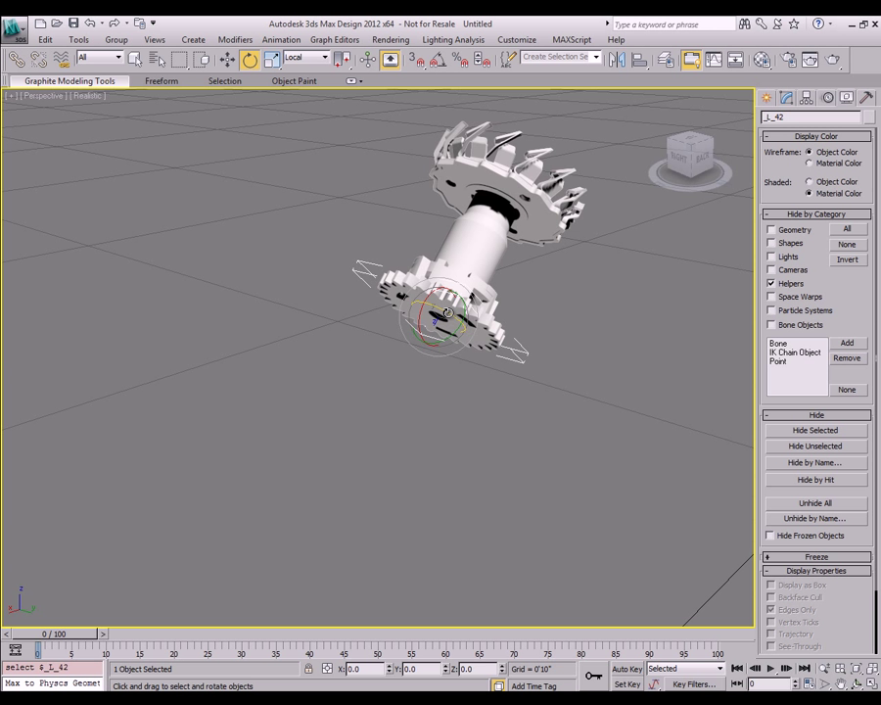
pyautogui.moveTo(445, 312); pyautogui.dragTo(411, 294)
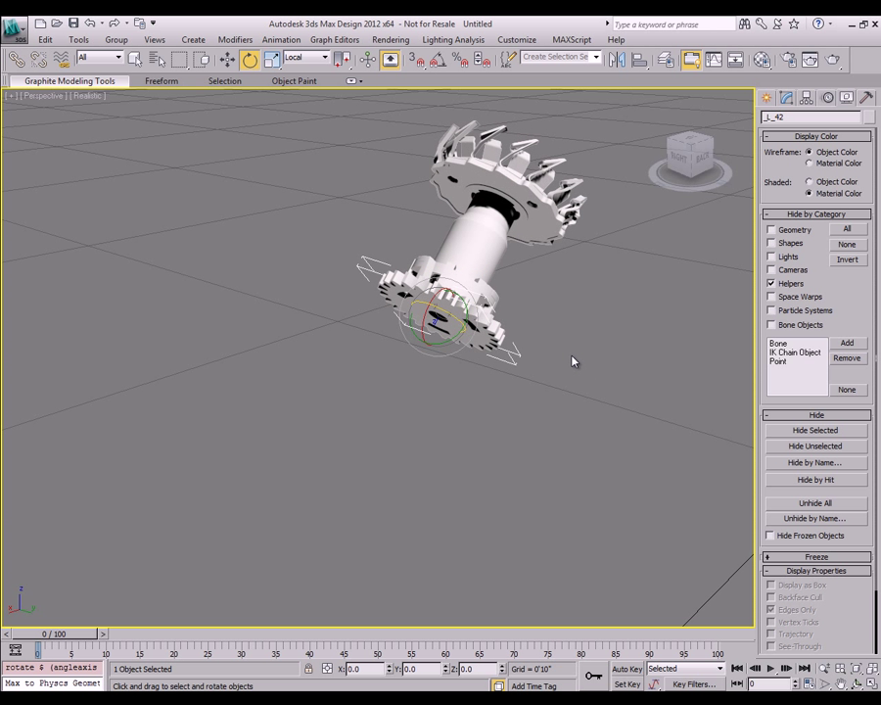
pyautogui.hotkey('ctrl', 'z')
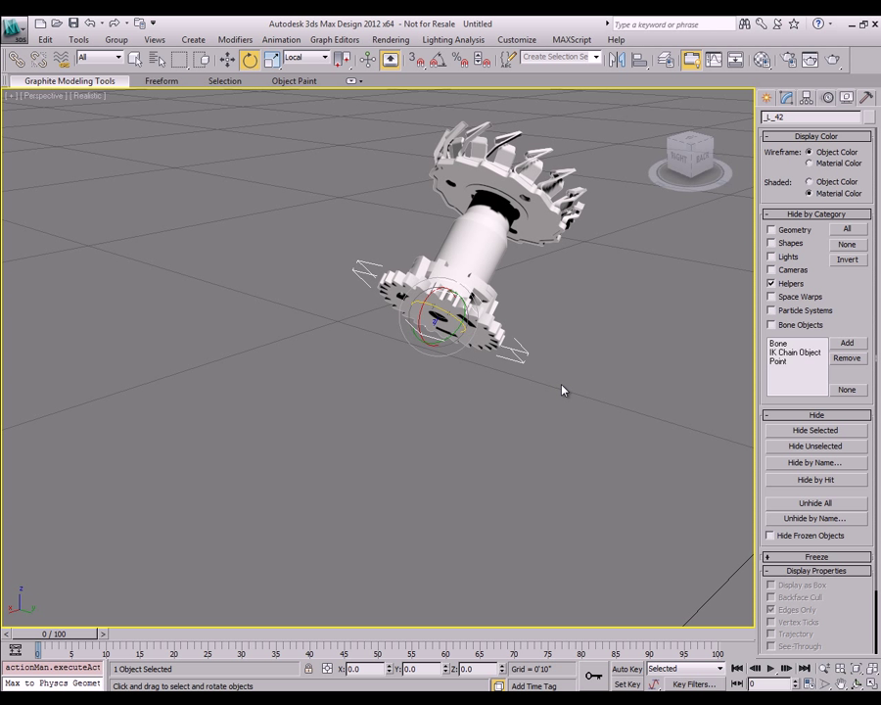
# With Auto Key on, rotate _L_42 about Z at frame 100 to key the spin
pyautogui.click(634, 670)
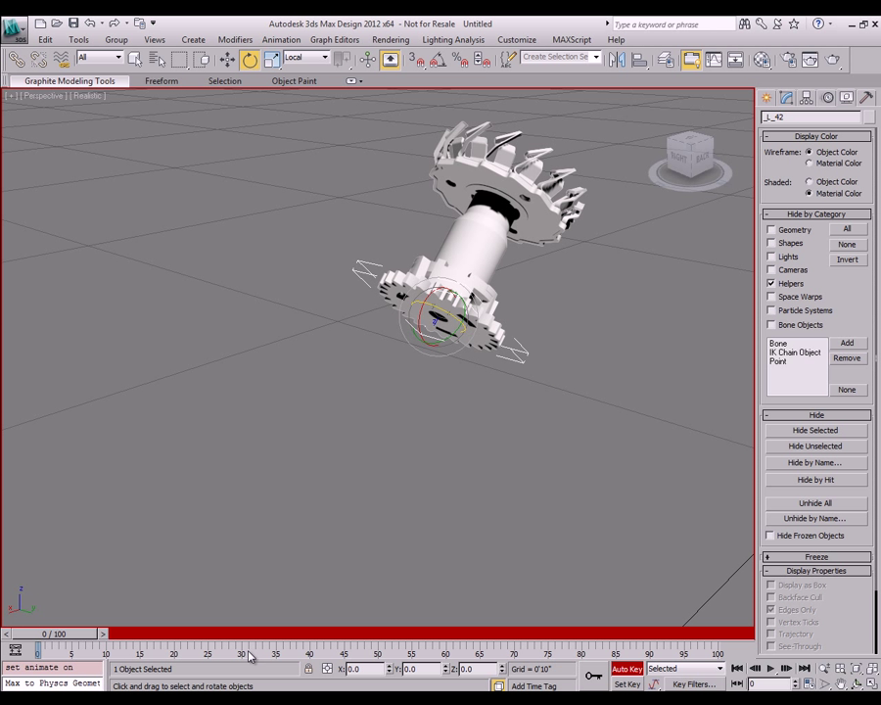
pyautogui.moveTo(87, 638); pyautogui.dragTo(720, 638)
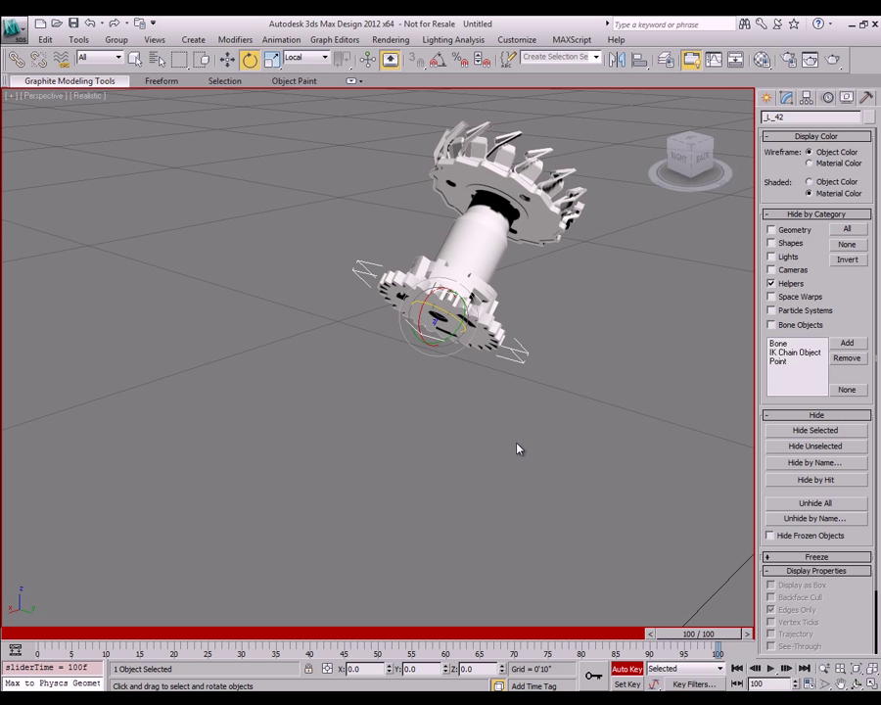
pyautogui.moveTo(440, 311); pyautogui.dragTo(860, 695)
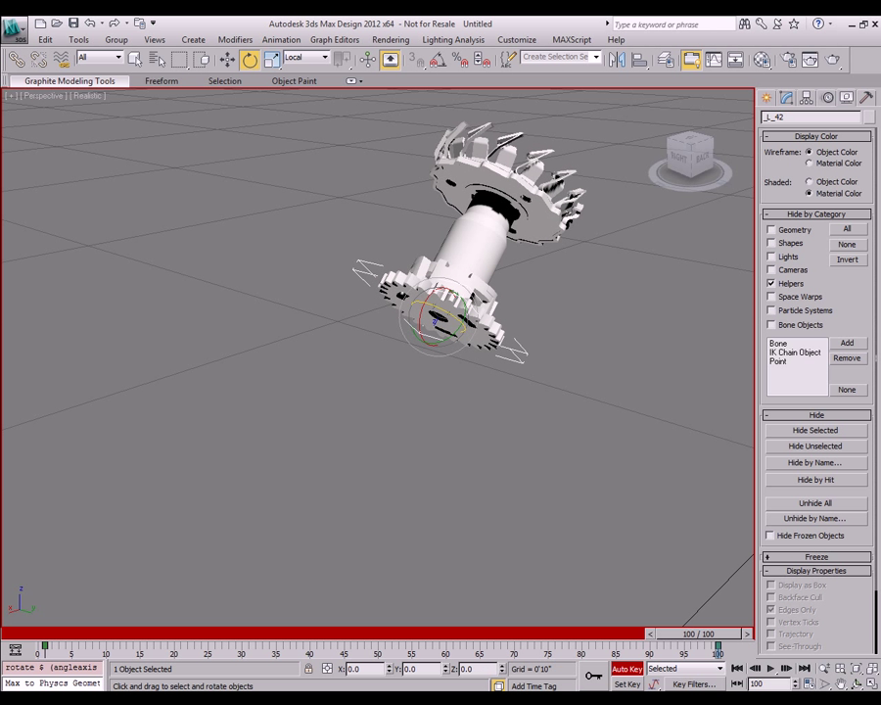
pyautogui.click(628, 670)
# Scrub the timeline and play the 0–100 spin animation to review it
pyautogui.moveTo(692, 636); pyautogui.dragTo(117, 613)
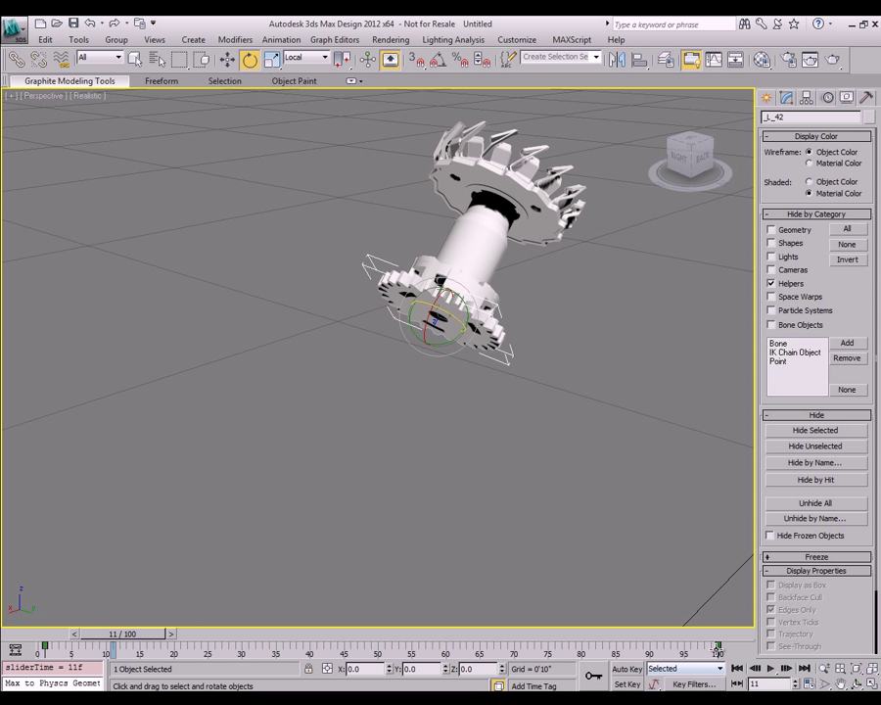
pyautogui.moveTo(132, 639); pyautogui.dragTo(64, 627)
pyautogui.press('e')
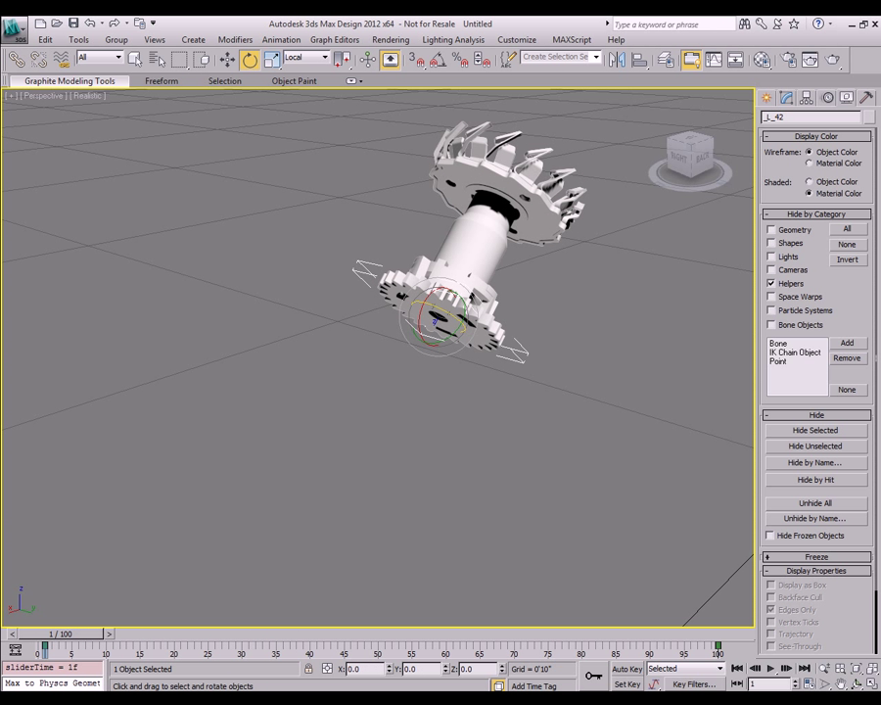
pyautogui.click(638, 537)
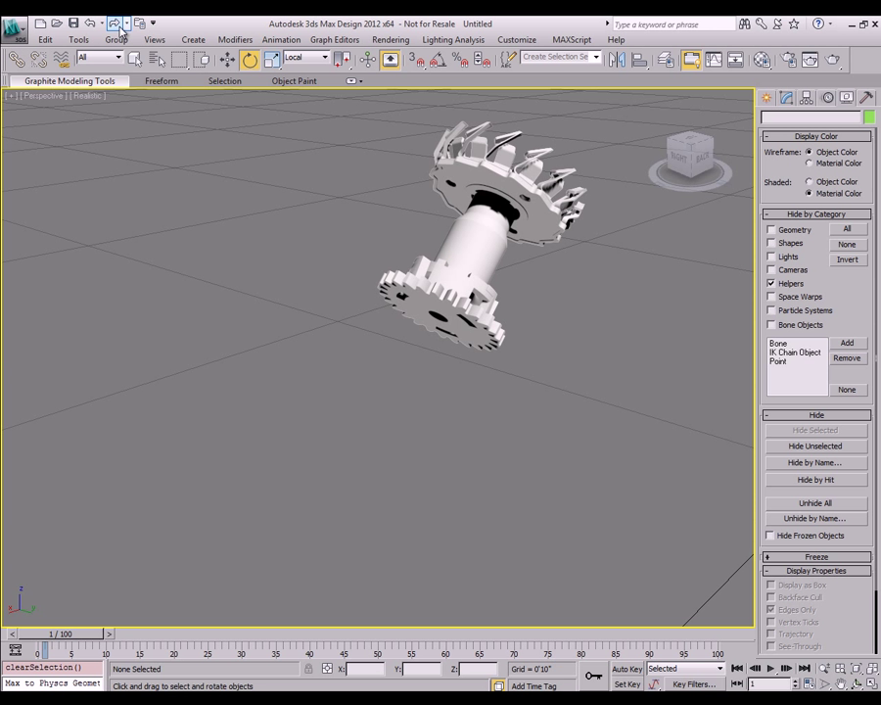
pyautogui.click(134, 58)
pyautogui.click(773, 670)
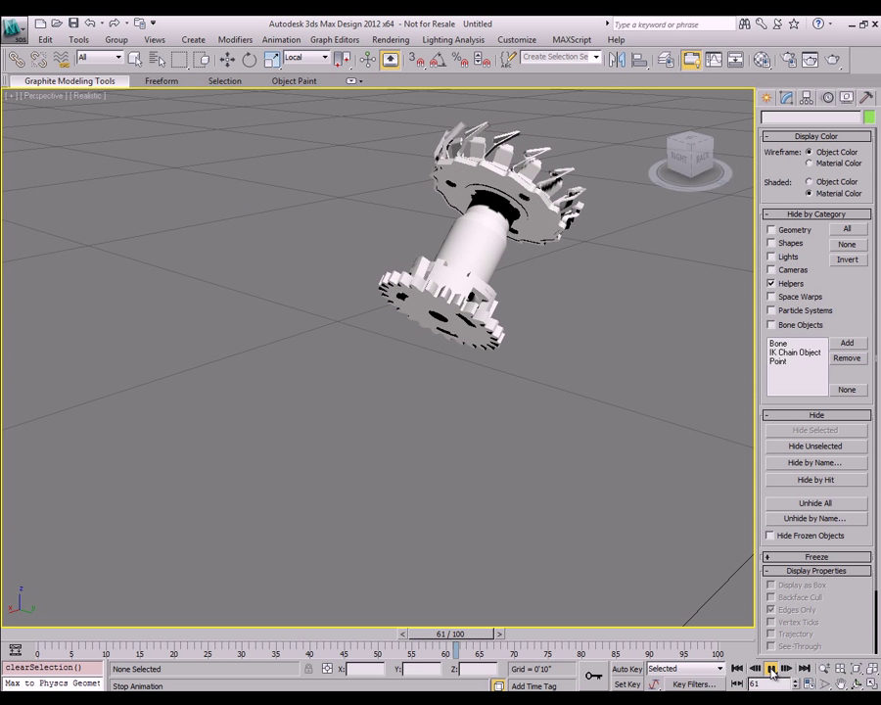
pyautogui.click(773, 670)
pyautogui.keyDown('alt'); pyautogui.moveTo(620, 542); pyautogui.dragTo(556, 552, button='middle'); pyautogui.keyUp('alt')
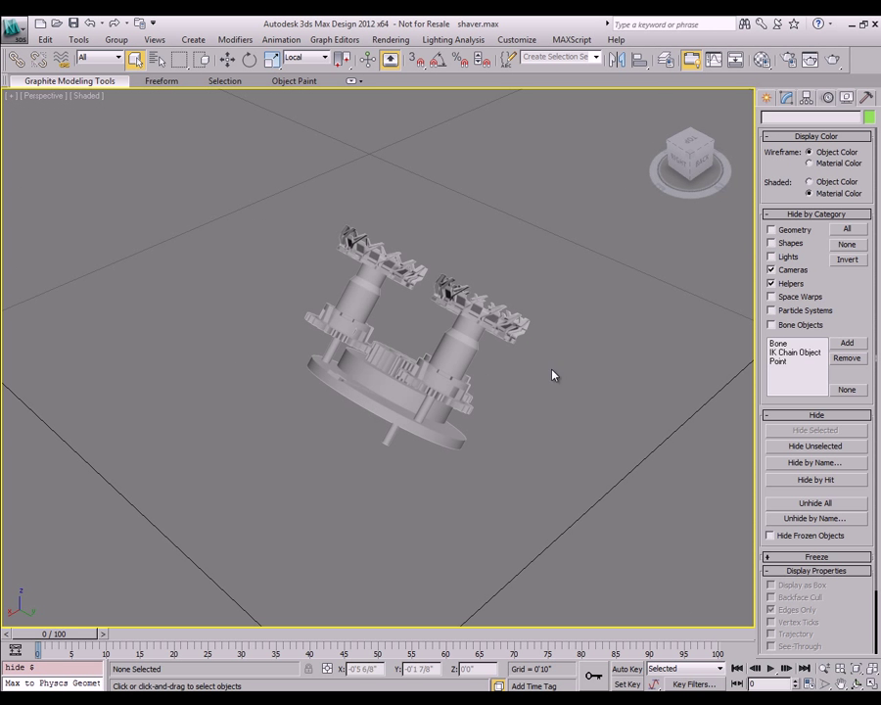
# Unhide all parts and frame the complete yellow shaver standing in its base
pyautogui.moveTo(684, 186); pyautogui.dragTo(585, 156)
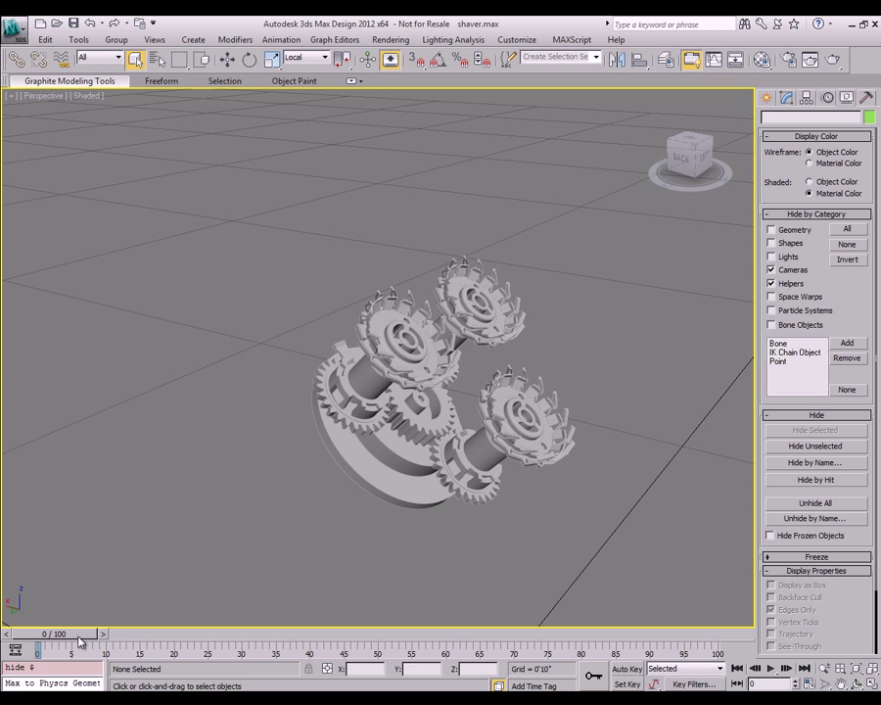
pyautogui.moveTo(79, 640)
pyautogui.mouseDown()
pyautogui.moveTo(489, 629)
pyautogui.moveTo(435, 638)
pyautogui.moveTo(76, 636)
pyautogui.mouseUp()
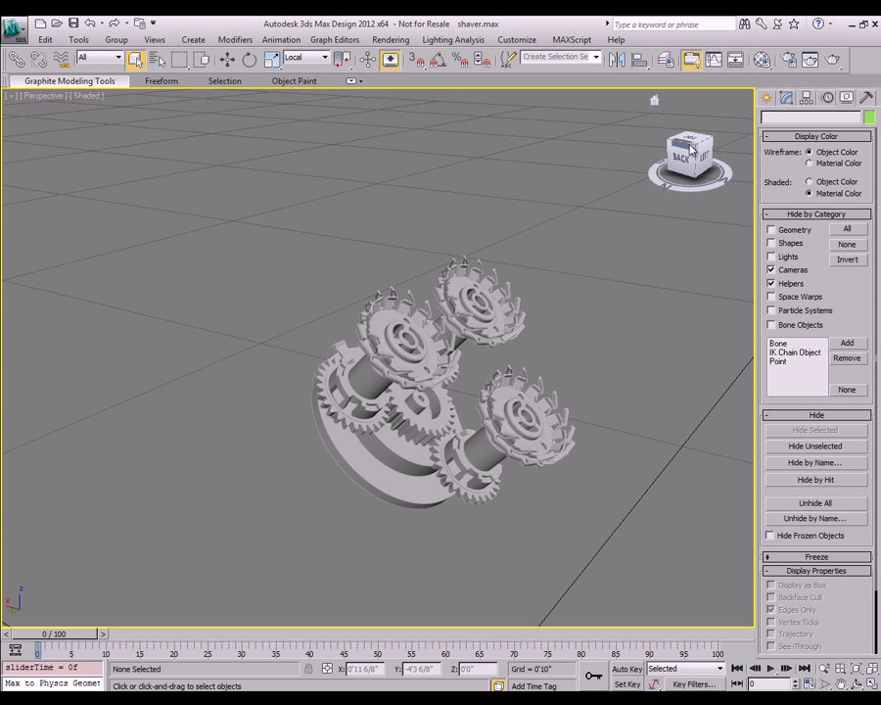
pyautogui.keyDown('alt'); pyautogui.moveTo(635, 250); pyautogui.dragTo(686, 262, button='middle'); pyautogui.keyUp('alt')
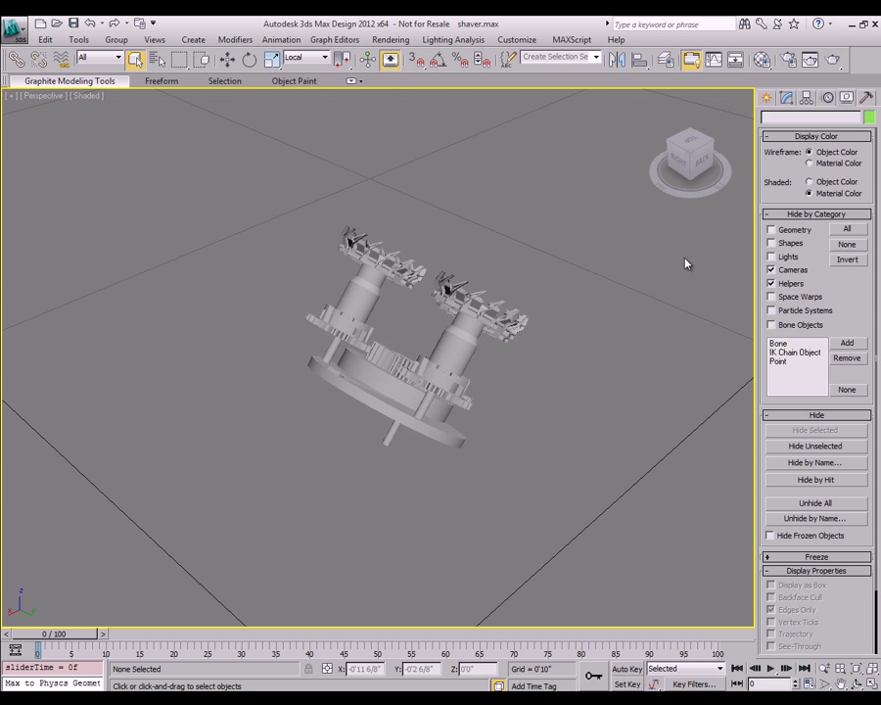
pyautogui.click(823, 446)
pyautogui.click(815, 504)
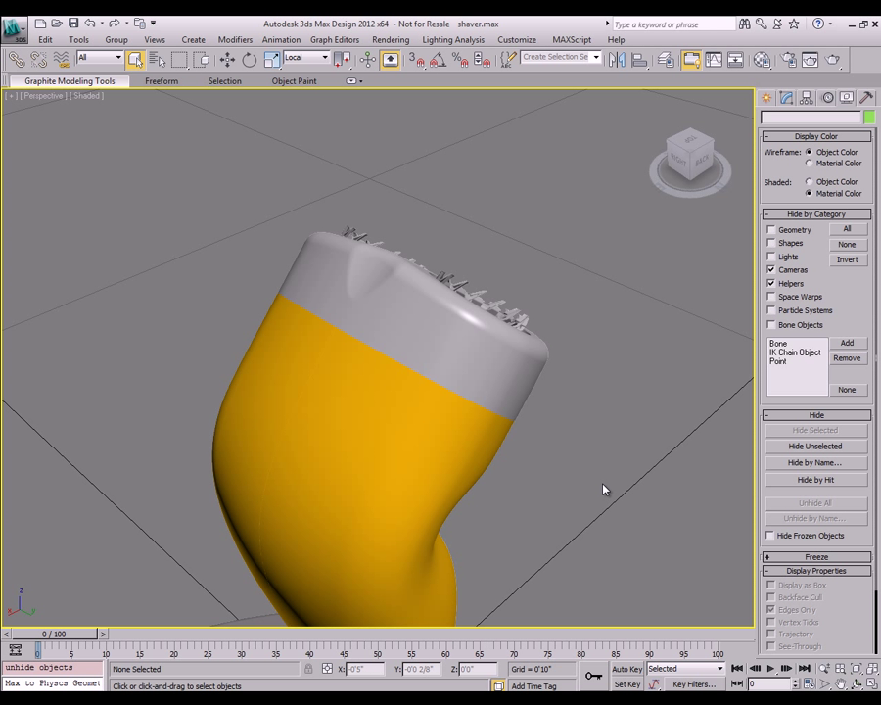
pyautogui.scroll(-2, 604, 488)
pyautogui.moveTo(605, 488); pyautogui.dragTo(675, 179, button='middle')
pyautogui.moveTo(674, 180); pyautogui.dragTo(676, 155)
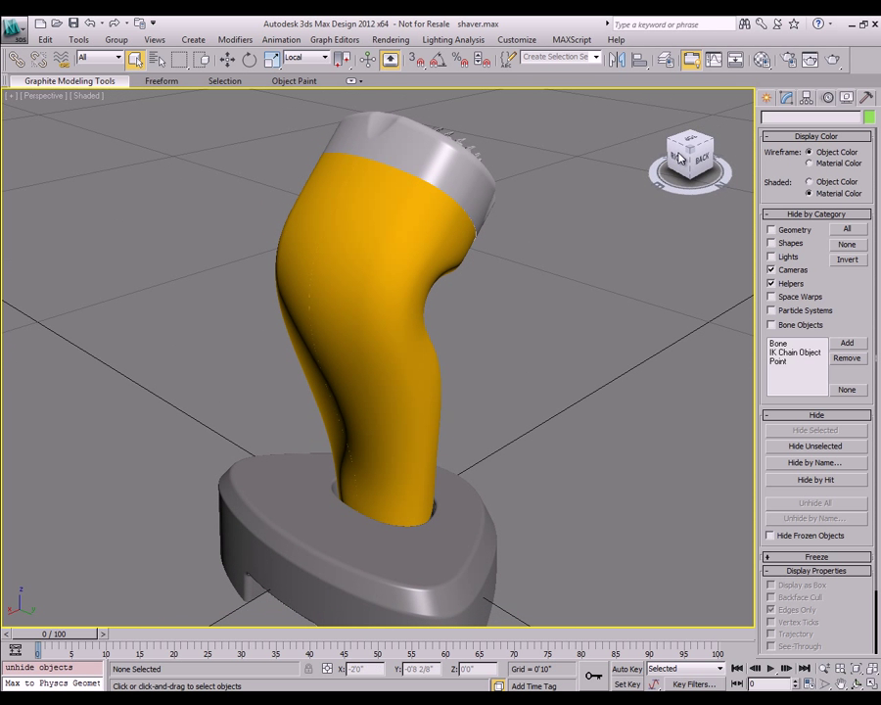
pyautogui.scroll(3, 612, 312)
pyautogui.scroll(-3, 612, 311)
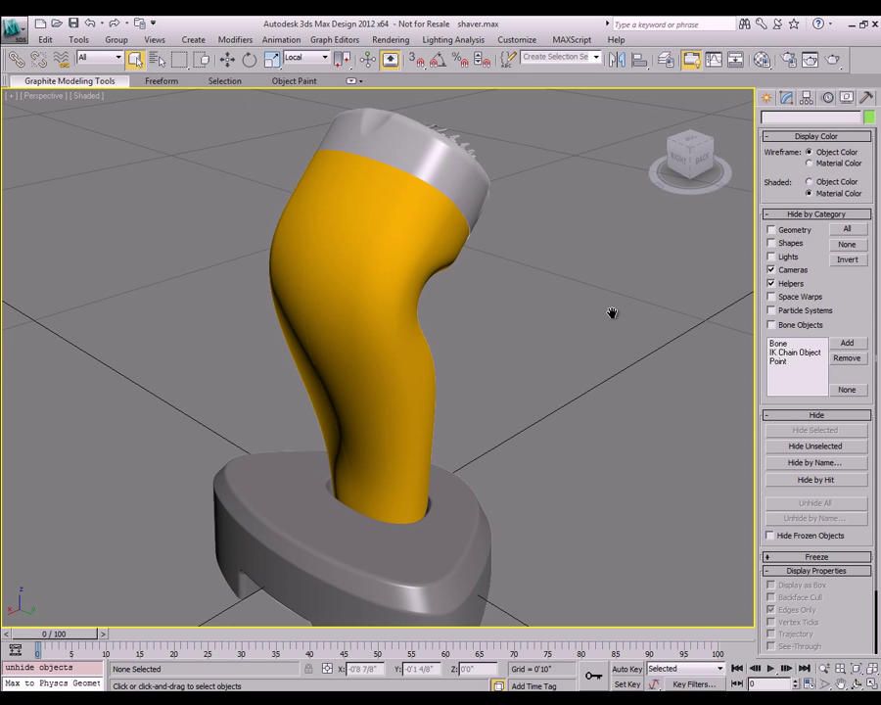
# Export the scene to FBX as 'Shaver from Max' with Animation on, dismissing the material warning
pyautogui.click(13, 30)
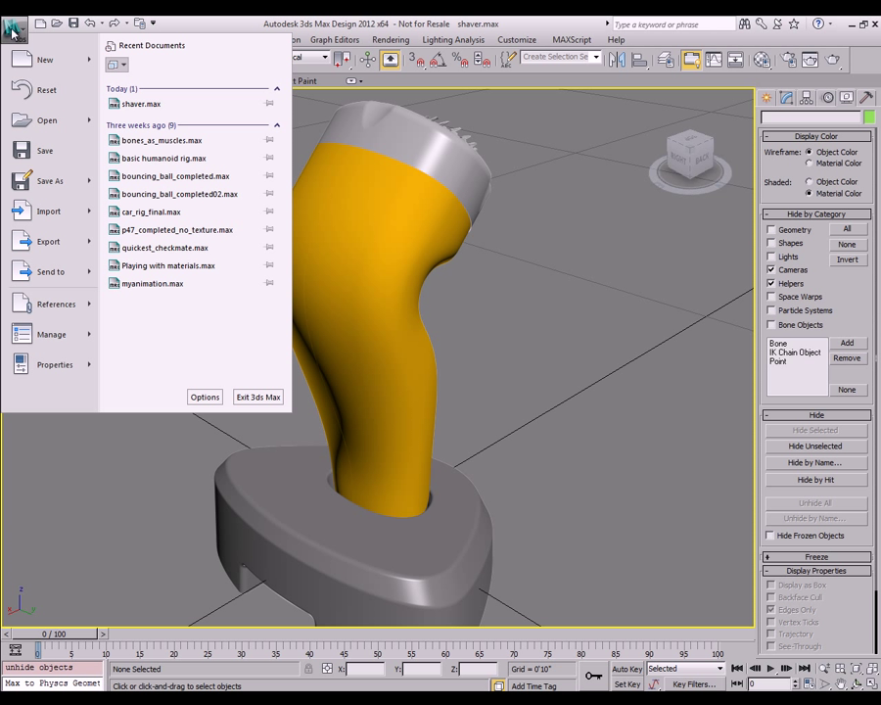
pyautogui.moveTo(86, 240)
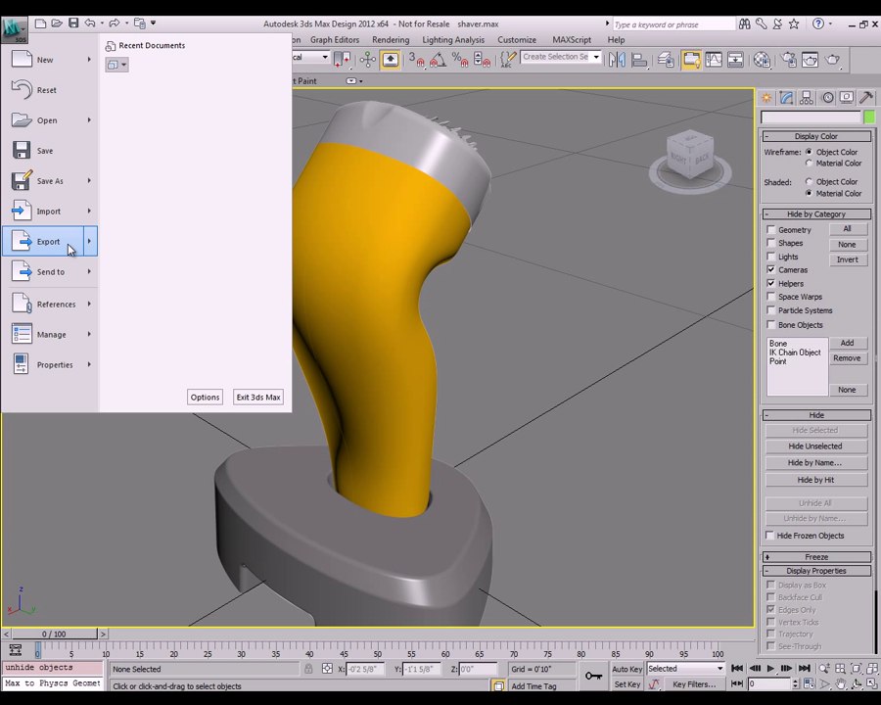
pyautogui.click(168, 101)
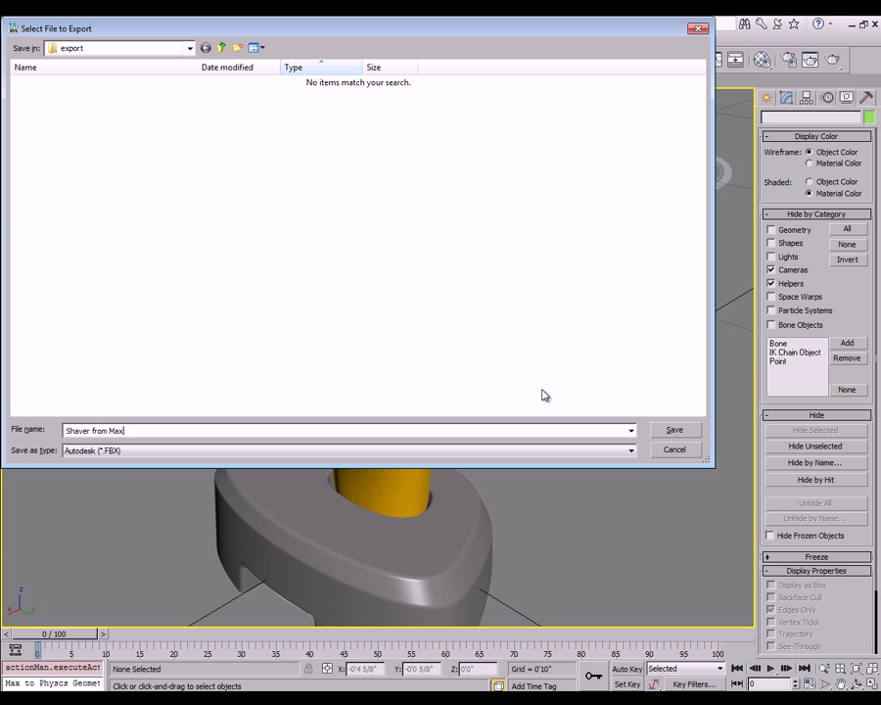
pyautogui.click(681, 429)
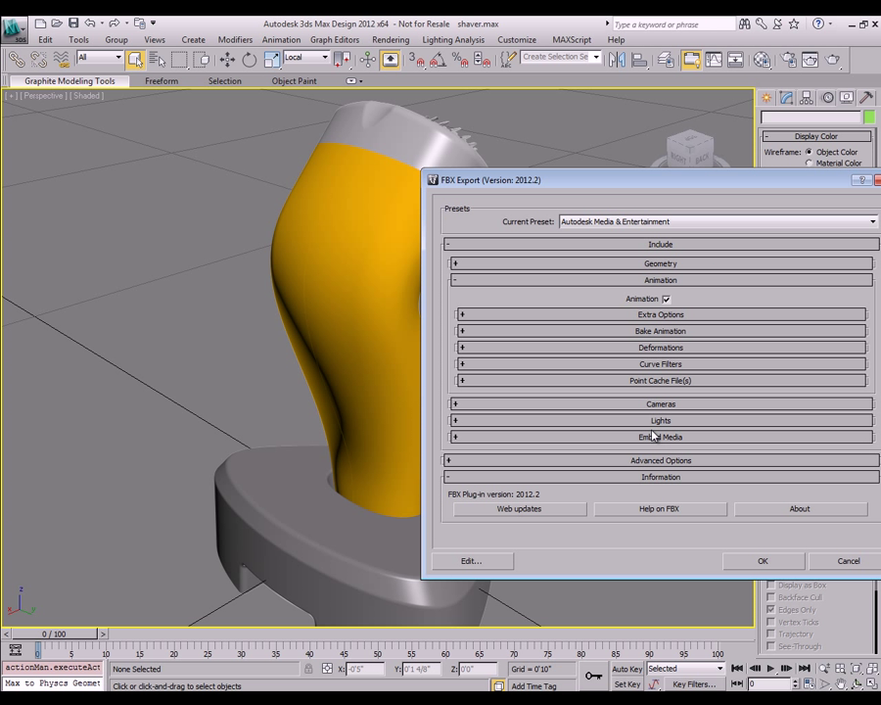
pyautogui.moveTo(633, 182); pyautogui.dragTo(405, 132)
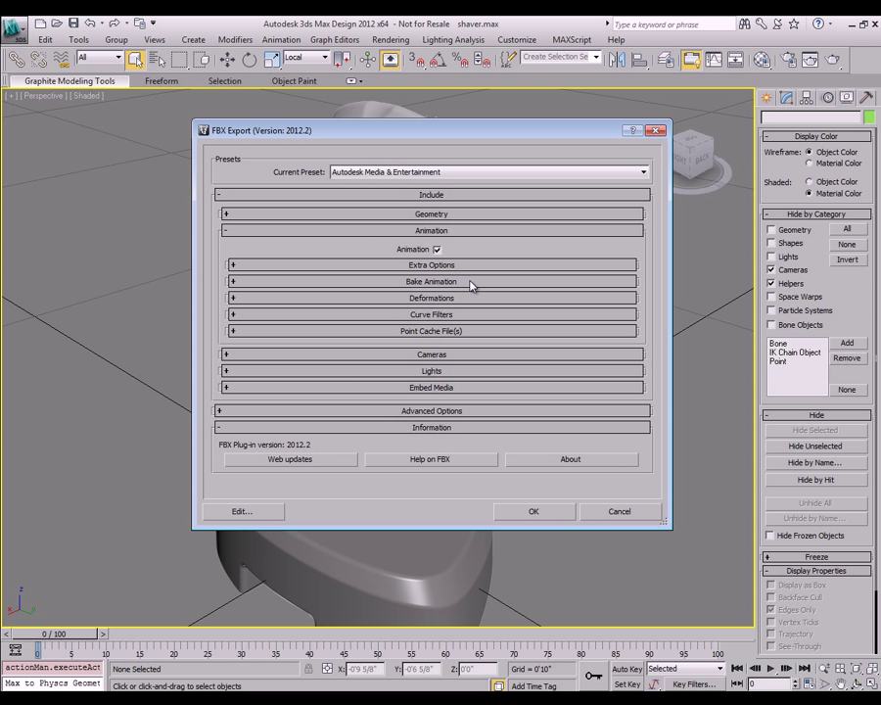
pyautogui.click(553, 513)
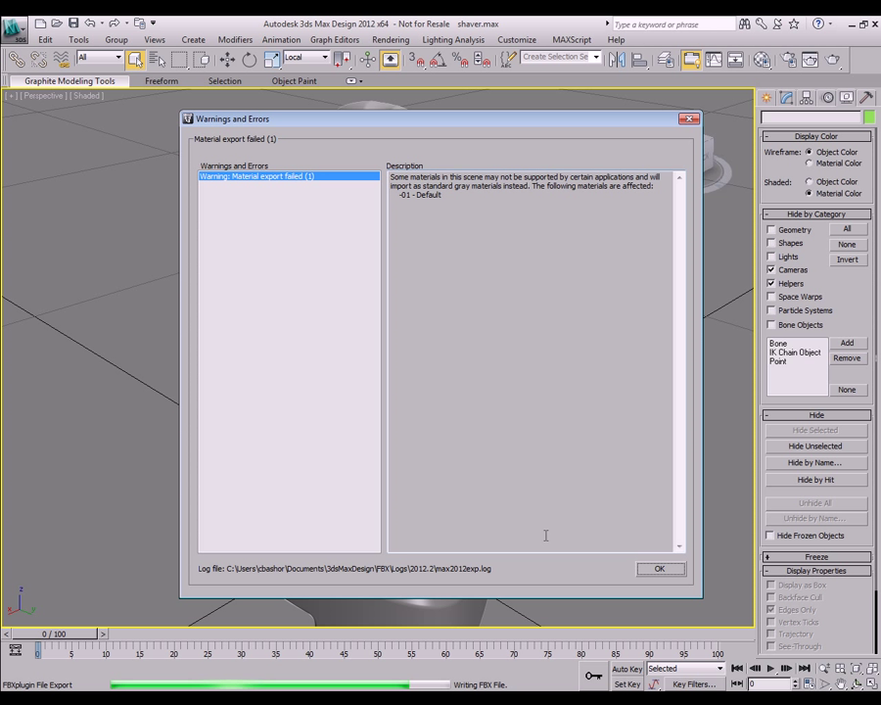
pyautogui.click(673, 574)
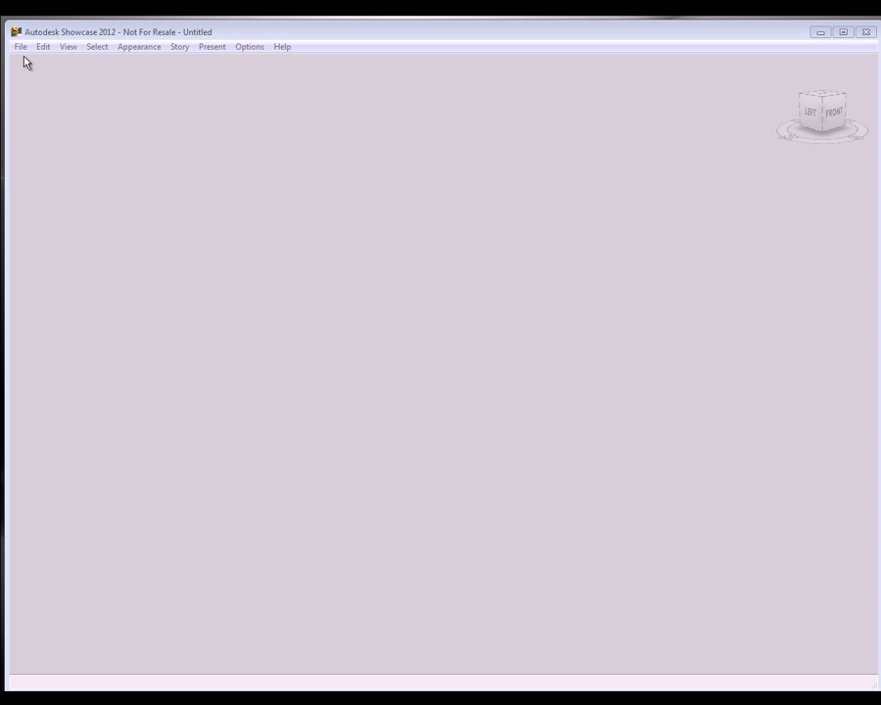
# Import To_SC.FBX with its models, animation and camera Shot1 into a new scene
pyautogui.click(20, 47)
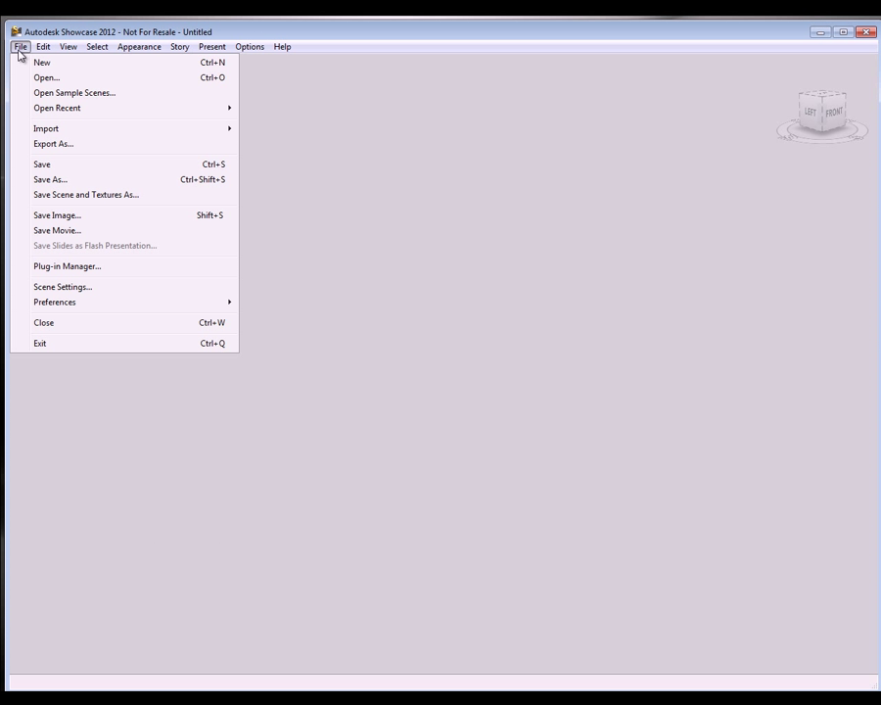
pyautogui.moveTo(170, 131)
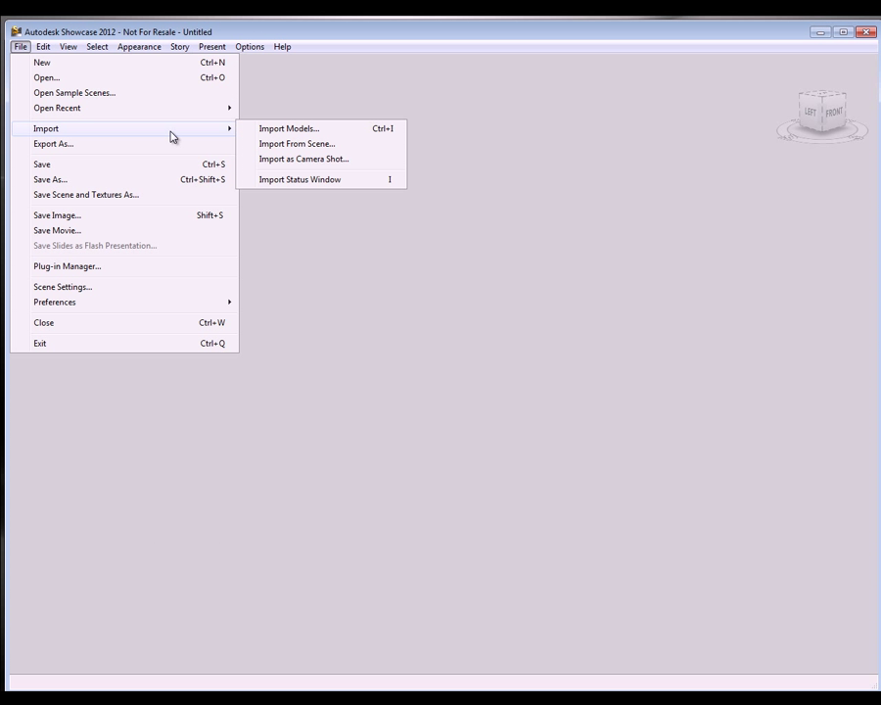
pyautogui.click(269, 133)
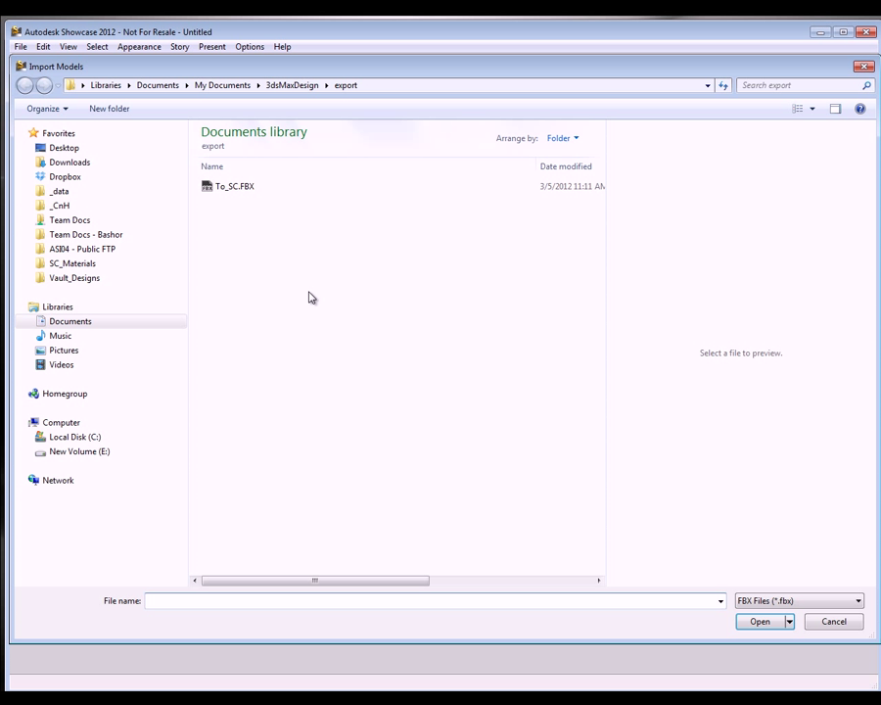
pyautogui.click(235, 189)
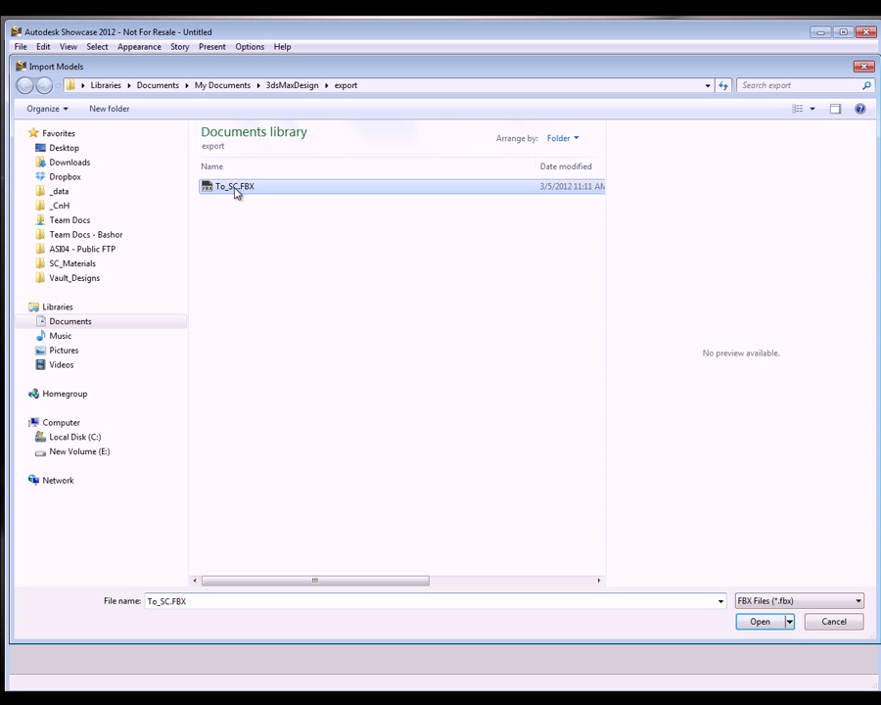
pyautogui.click(759, 623)
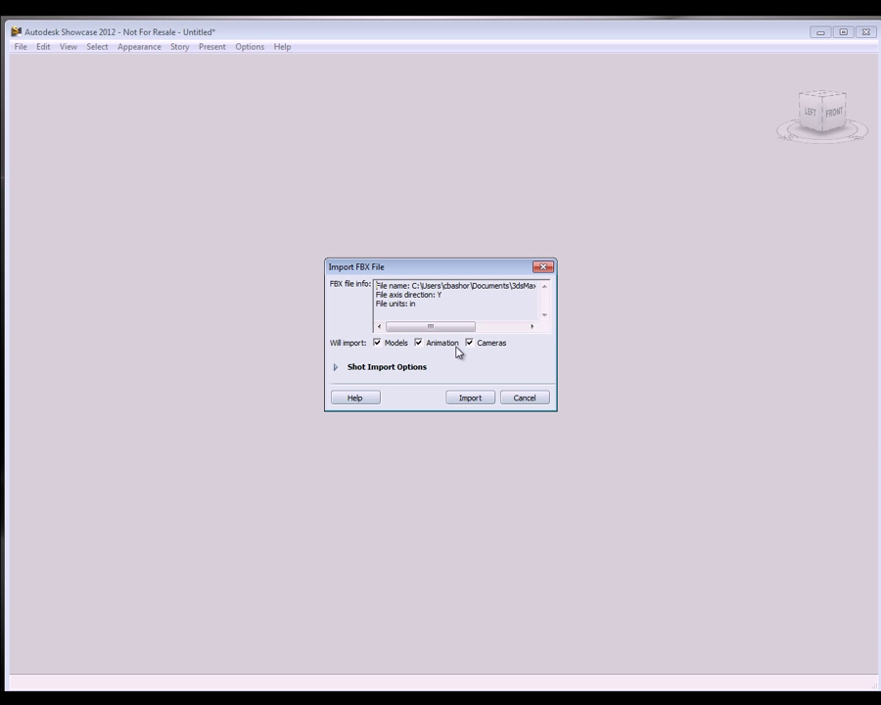
pyautogui.click(336, 368)
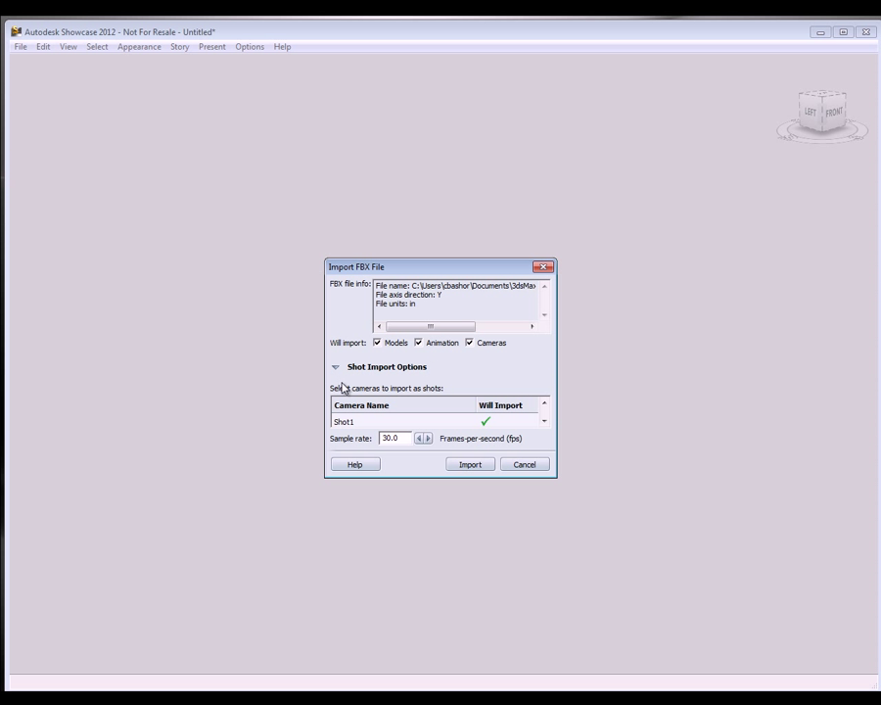
pyautogui.click(487, 466)
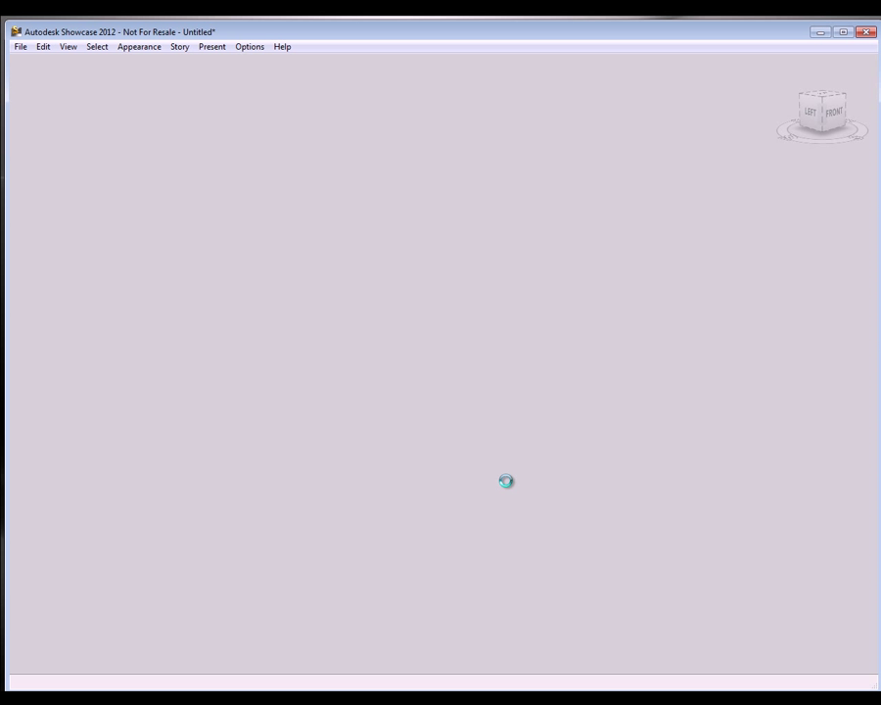
# Pan, zoom and orbit down onto the shaver heads until the shaver fills the viewport
pyautogui.moveTo(286, 556); pyautogui.dragTo(338, 535, button='middle')
pyautogui.scroll(5, 335, 513)
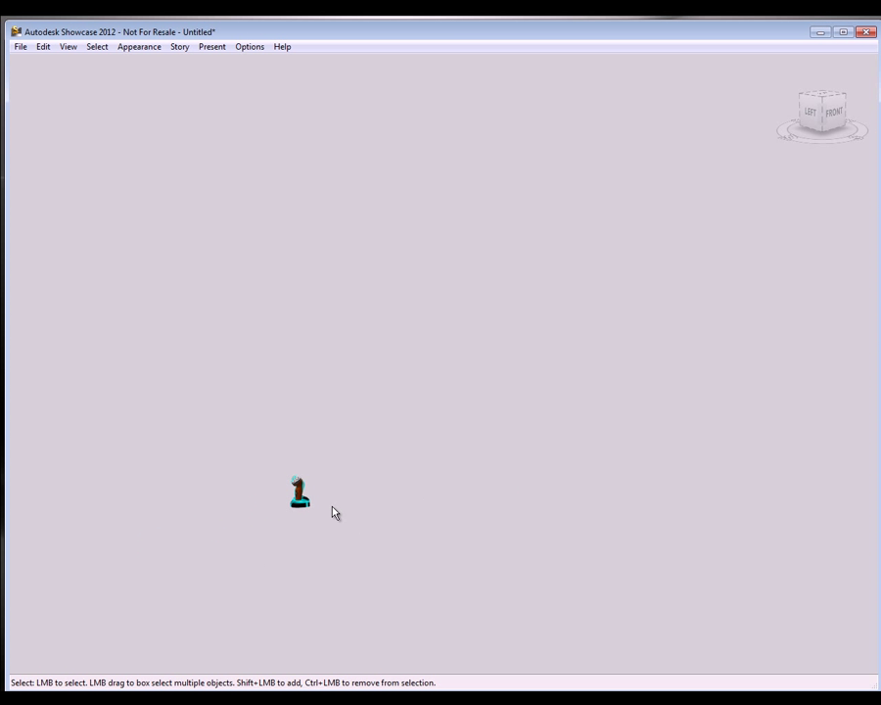
pyautogui.scroll(10, 382, 440)
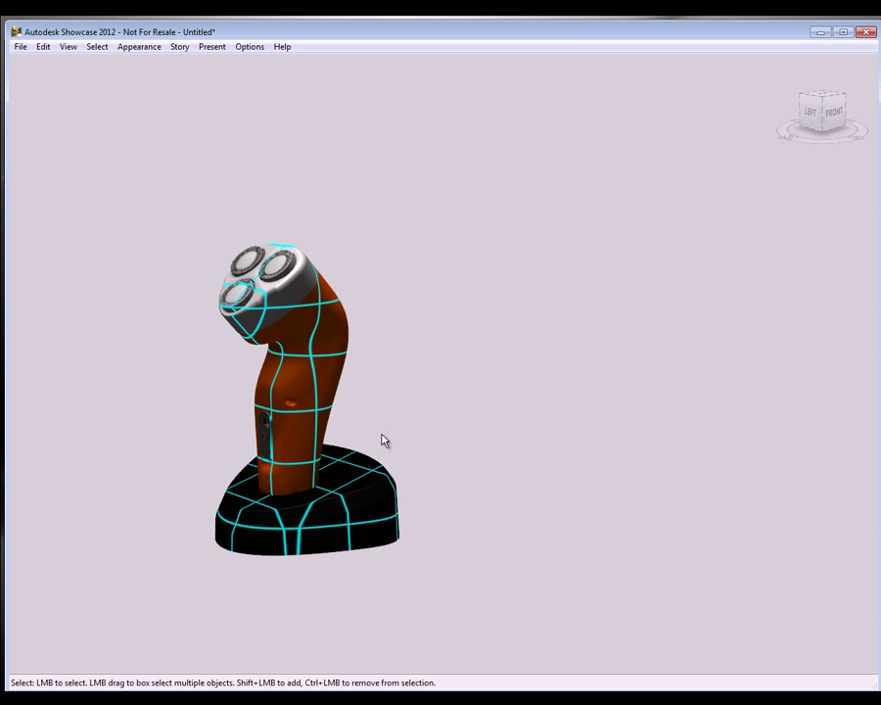
pyautogui.moveTo(384, 440); pyautogui.dragTo(556, 446, button='middle')
pyautogui.moveTo(823, 119); pyautogui.dragTo(837, 144)
pyautogui.scroll(-2, 494, 317)
pyautogui.scroll(6, 531, 324)
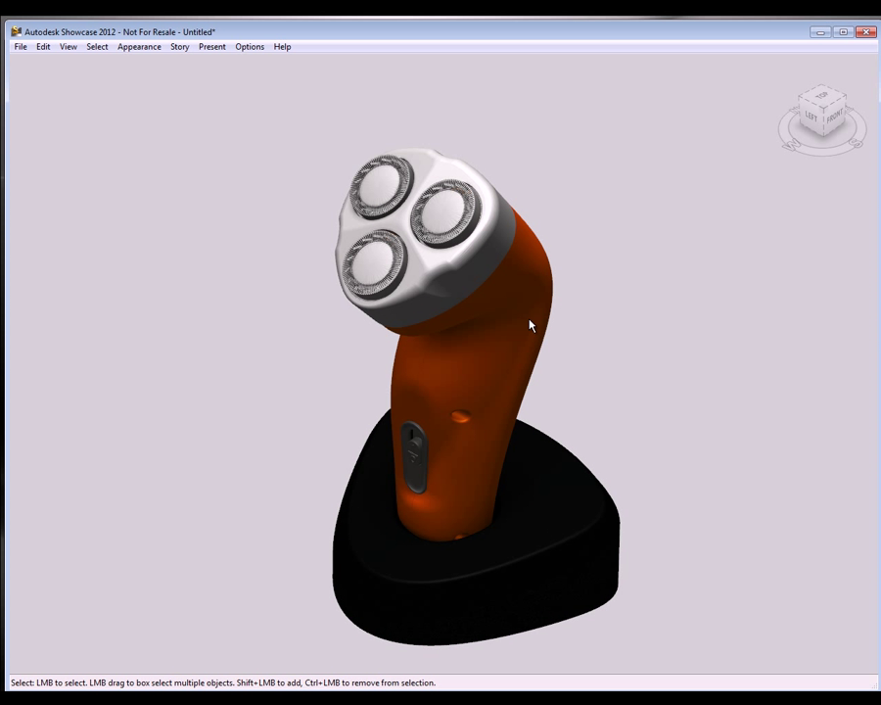
pyautogui.moveTo(530, 324); pyautogui.dragTo(581, 356, button='middle')
# Apply the ID Hardwood wood-floor environment to the shaver scene
pyautogui.press('e')
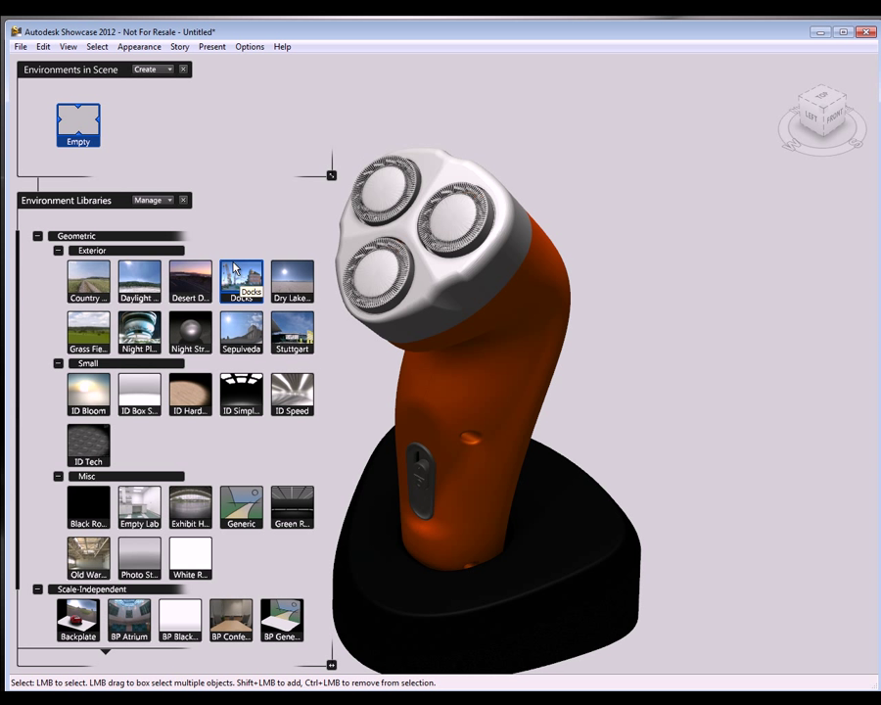
pyautogui.doubleClick(190, 392)
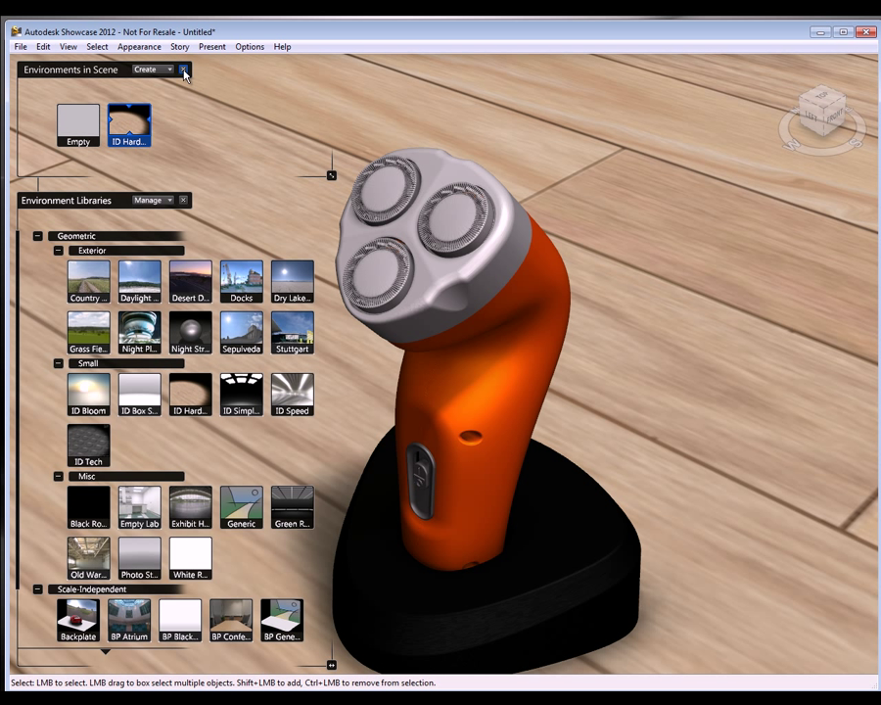
pyautogui.click(182, 68)
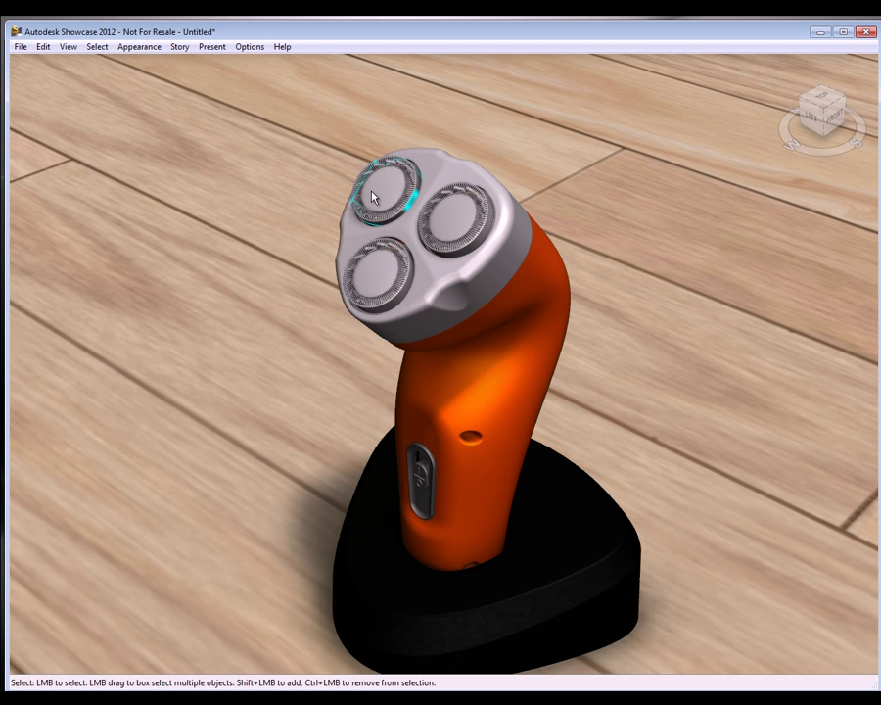
# Hide the shaver's three head caps to expose the cutters
pyautogui.keyDown('shift'); pyautogui.click(387, 261); pyautogui.keyUp('shift')
pyautogui.keyDown('shift'); pyautogui.click(464, 221); pyautogui.keyUp('shift')
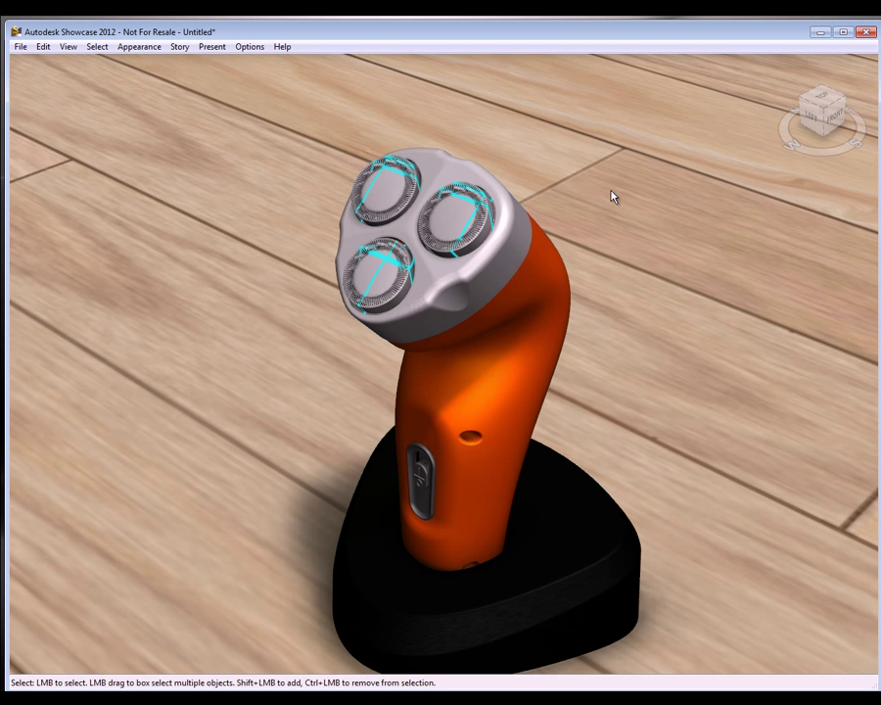
pyautogui.hotkey('ctrl', 'h')
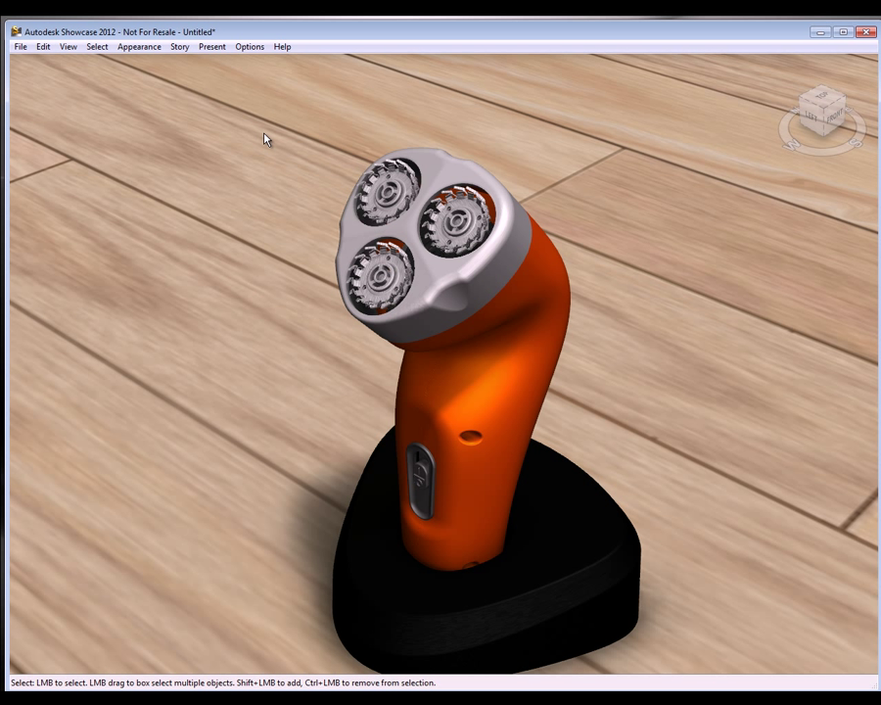
pyautogui.press('b')
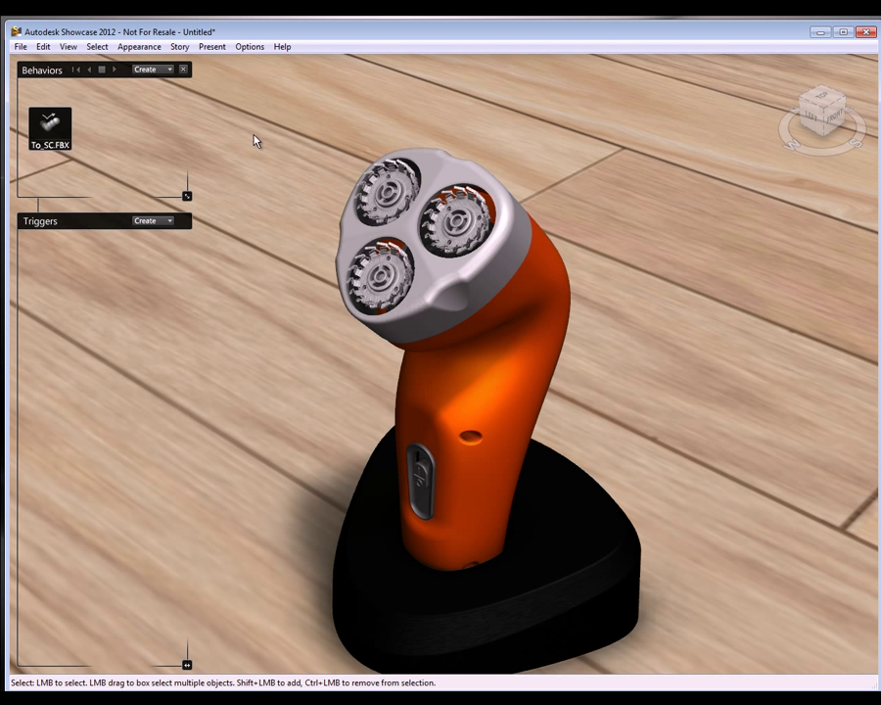
# Select the To_SC.FBX behavior and play all behaviors to spin the cutters
pyautogui.click(52, 128)
pyautogui.click(115, 72)
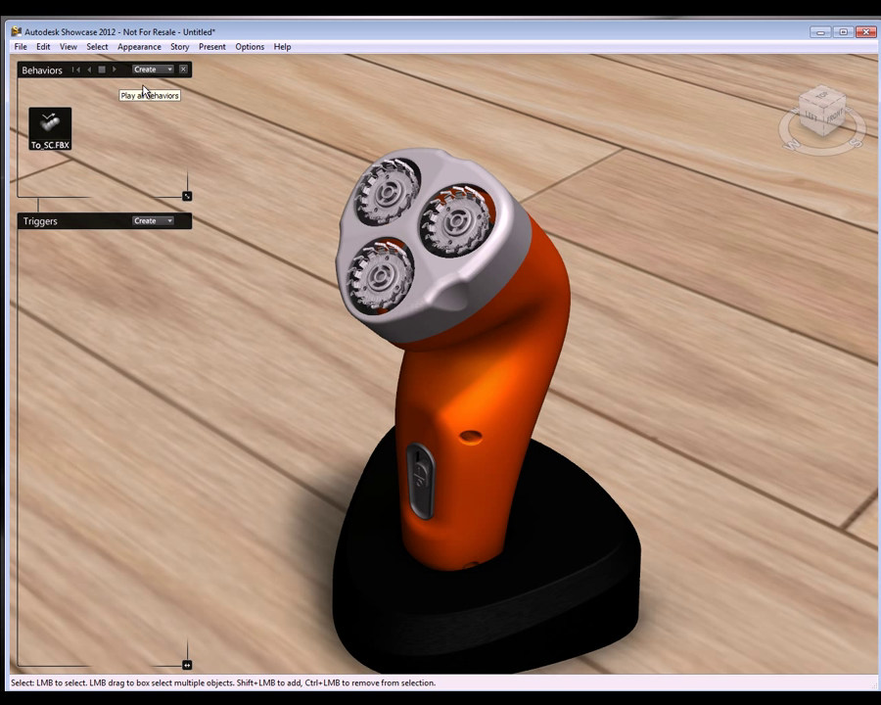